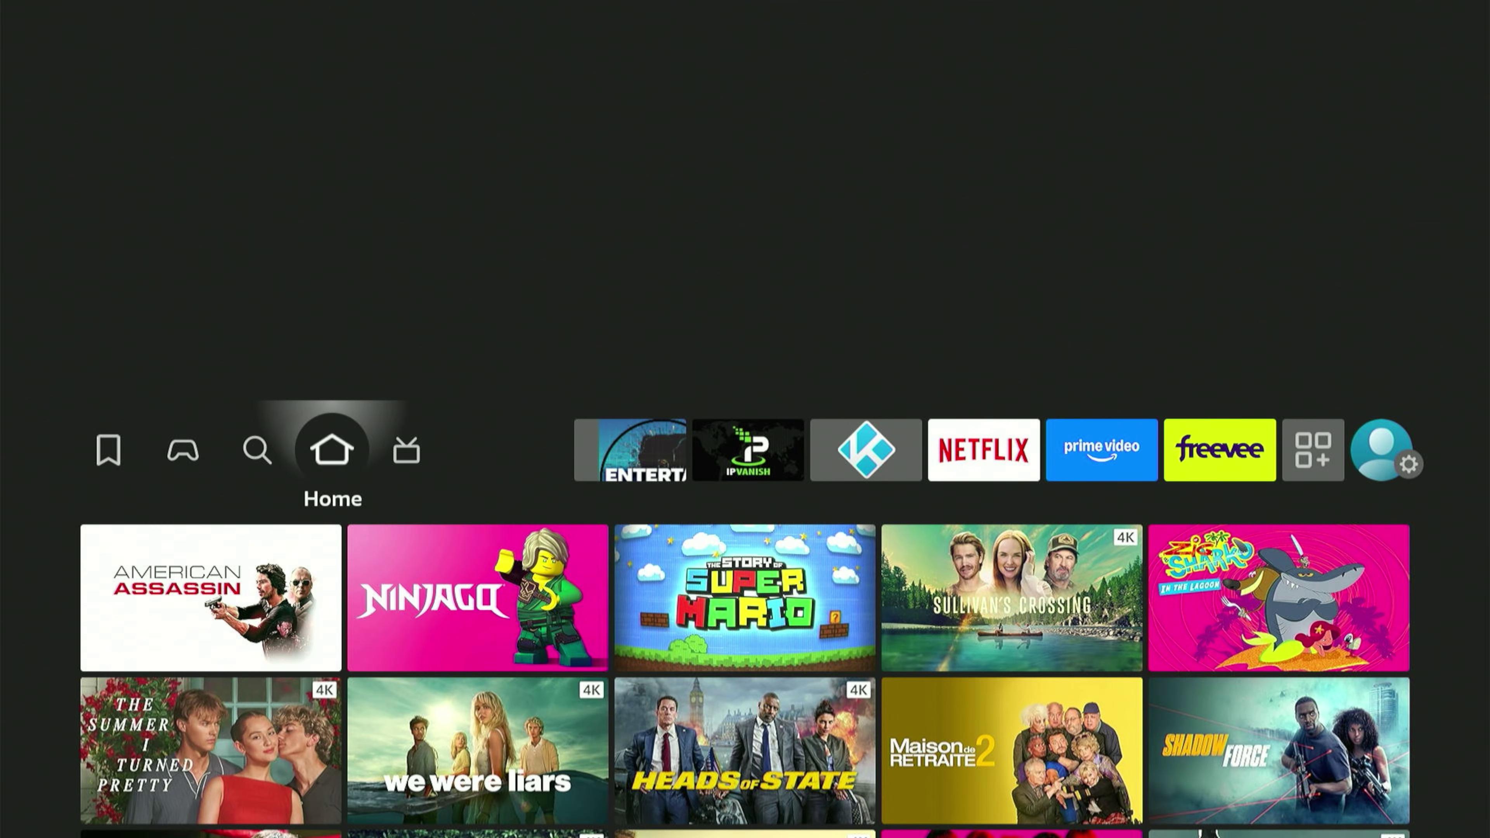
Open the search screen from the Find section of the home screen.
{"action": "key", "text": "Left"}
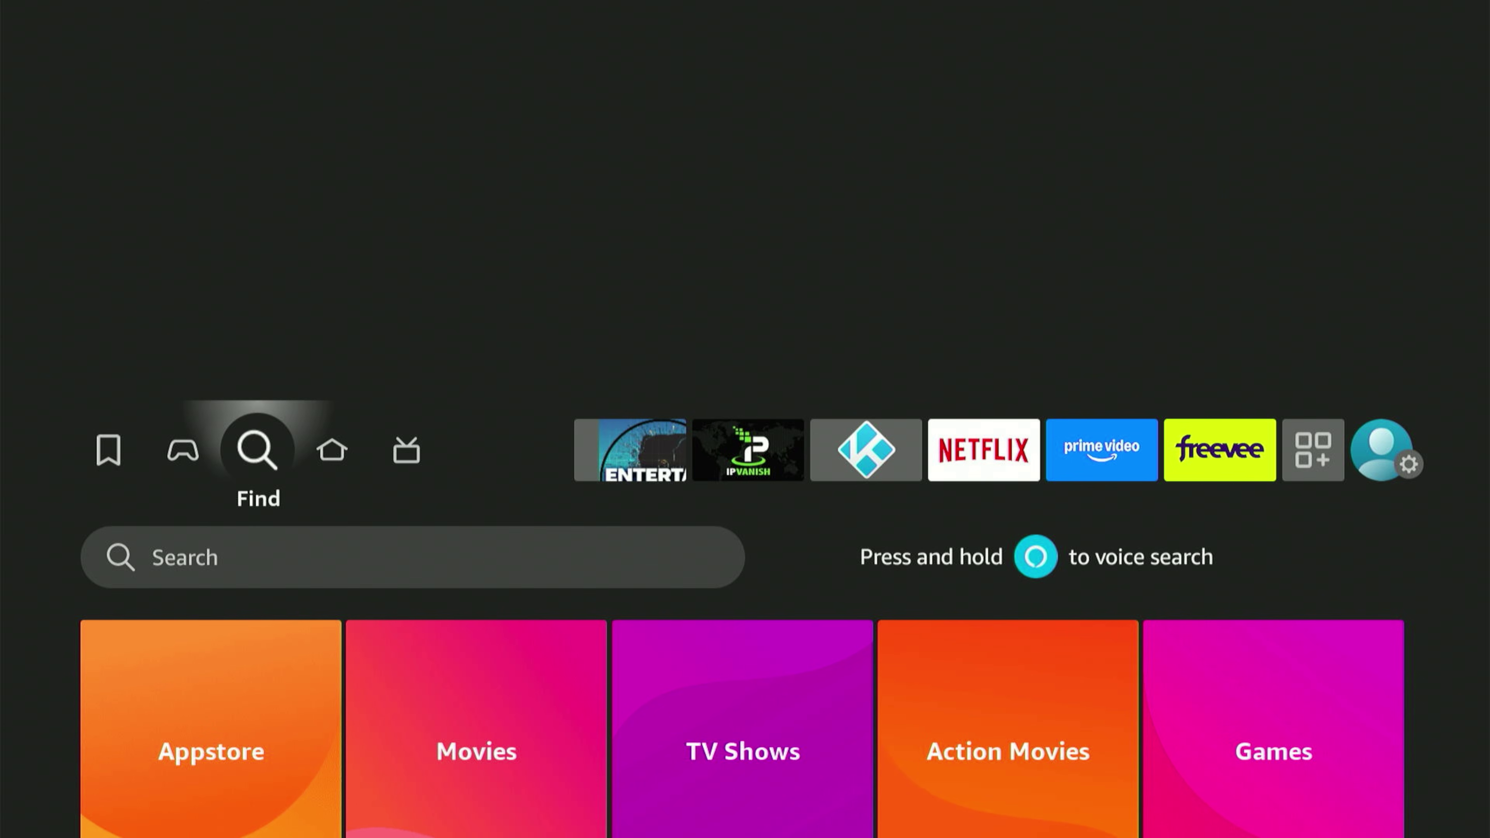
{"action": "key", "text": "Left"}
{"action": "key", "text": "Right"}
{"action": "key", "text": "Down"}
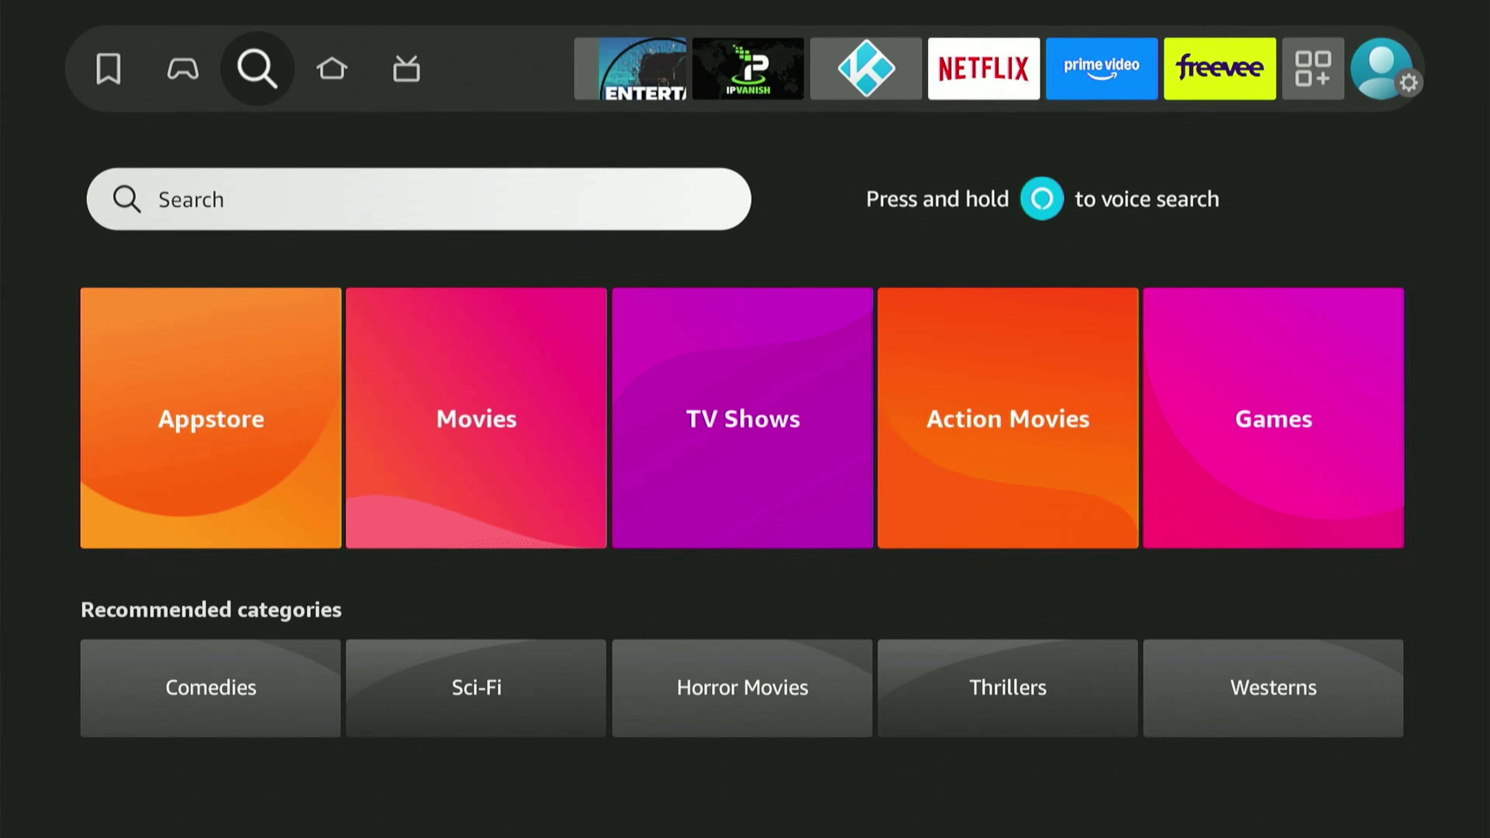
{"action": "key", "text": "Return"}
Enter "Down" as the search term with the on-screen letter grid.
{"action": "key", "text": "Right"}
{"action": "key", "text": "Right"}
{"action": "key", "text": "Right"}
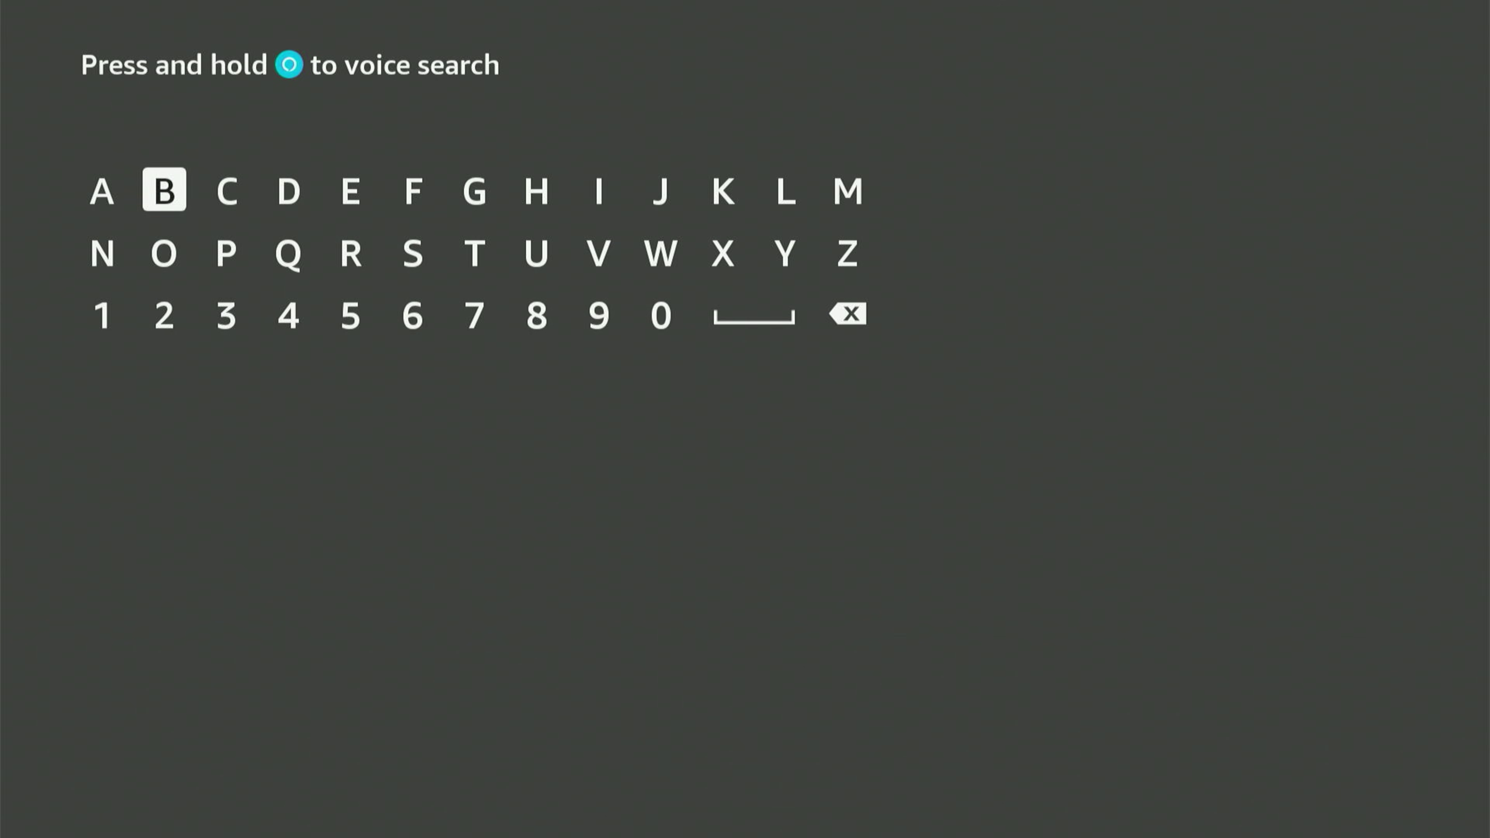
{"action": "key", "text": "Return"}
{"action": "key", "text": "Down"}
{"action": "key", "text": "Left"}
{"action": "key", "text": "Left"}
{"action": "key", "text": "Return"}
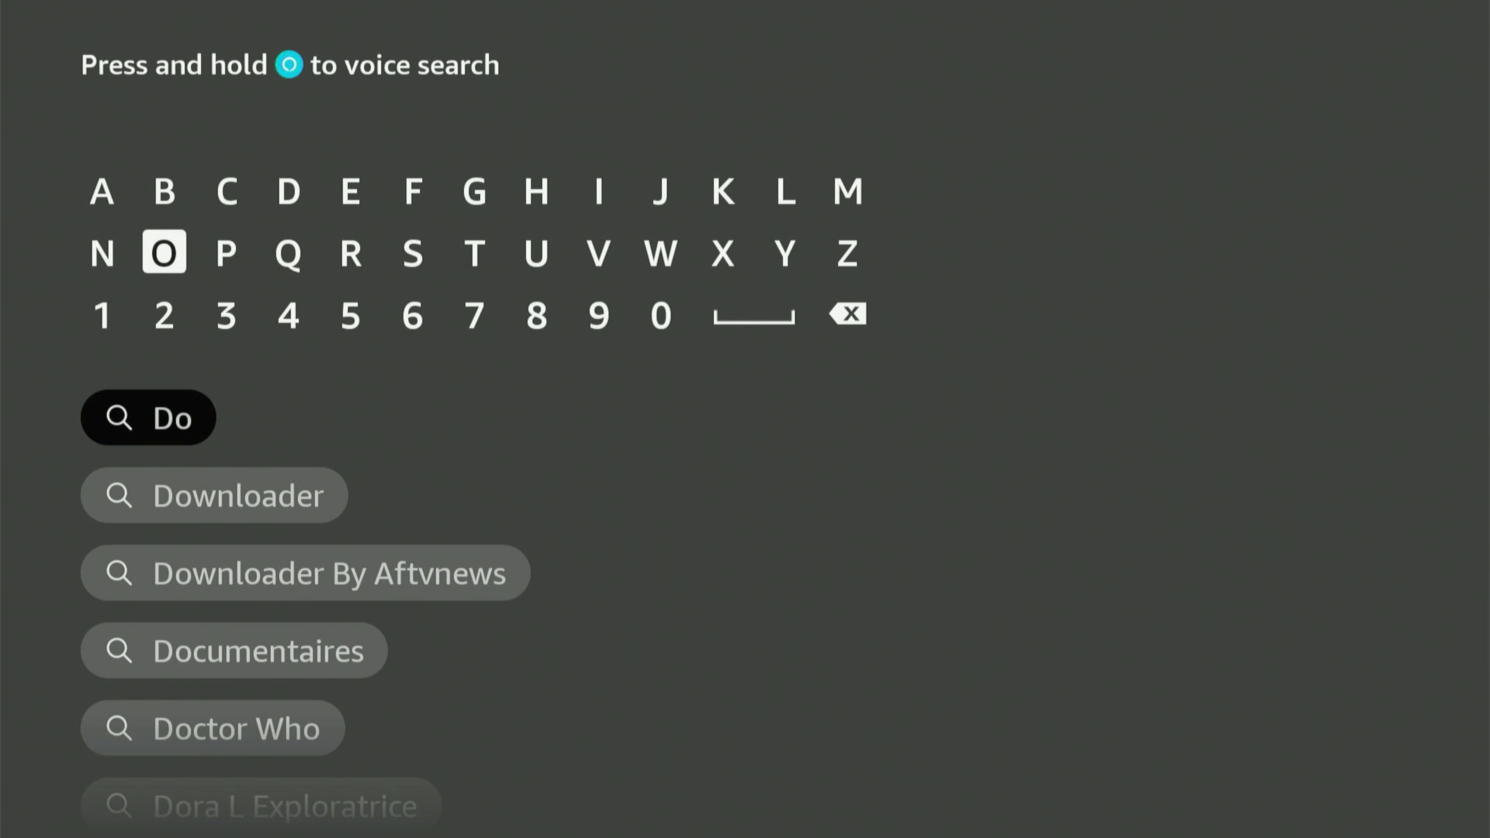
{"action": "key", "text": "Right"}
{"action": "key", "text": "Right"}
{"action": "key", "text": "Right"}
{"action": "key", "text": "Right"}
{"action": "key", "text": "Right"}
{"action": "key", "text": "Right"}
{"action": "key", "text": "Right"}
{"action": "key", "text": "Right"}
{"action": "key", "text": "Return"}
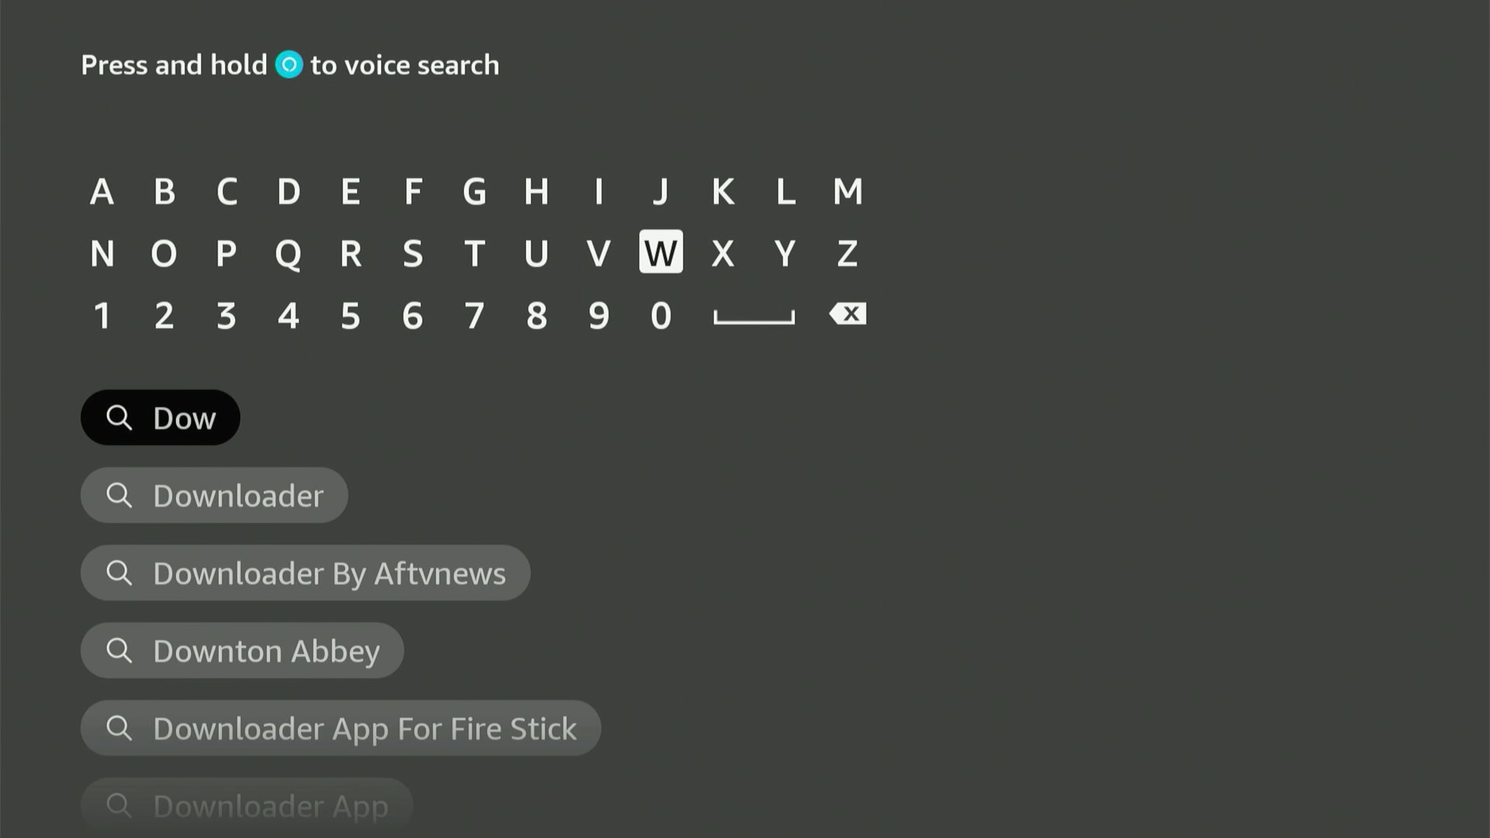
{"action": "key", "text": "Left"}
{"action": "key", "text": "Left"}
{"action": "key", "text": "Left"}
{"action": "key", "text": "Right"}
{"action": "key", "text": "Left"}
{"action": "key", "text": "Left"}
{"action": "key", "text": "Left"}
{"action": "key", "text": "Left"}
{"action": "key", "text": "Left"}
{"action": "key", "text": "Left"}
{"action": "key", "text": "Left"}
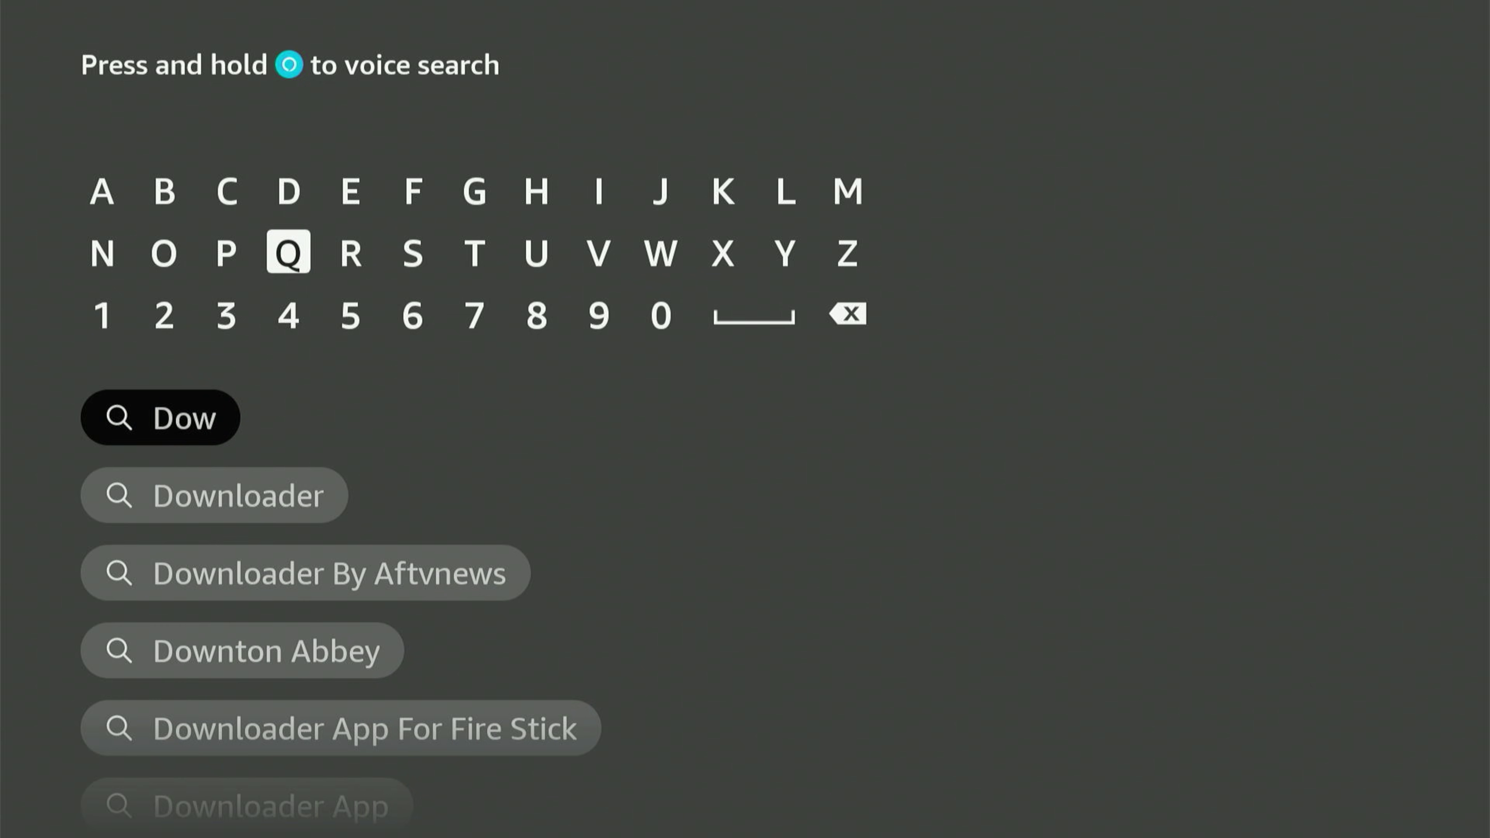
{"action": "key", "text": "Return"}
Run the suggested search "Downloader".
{"action": "key", "text": "Down"}
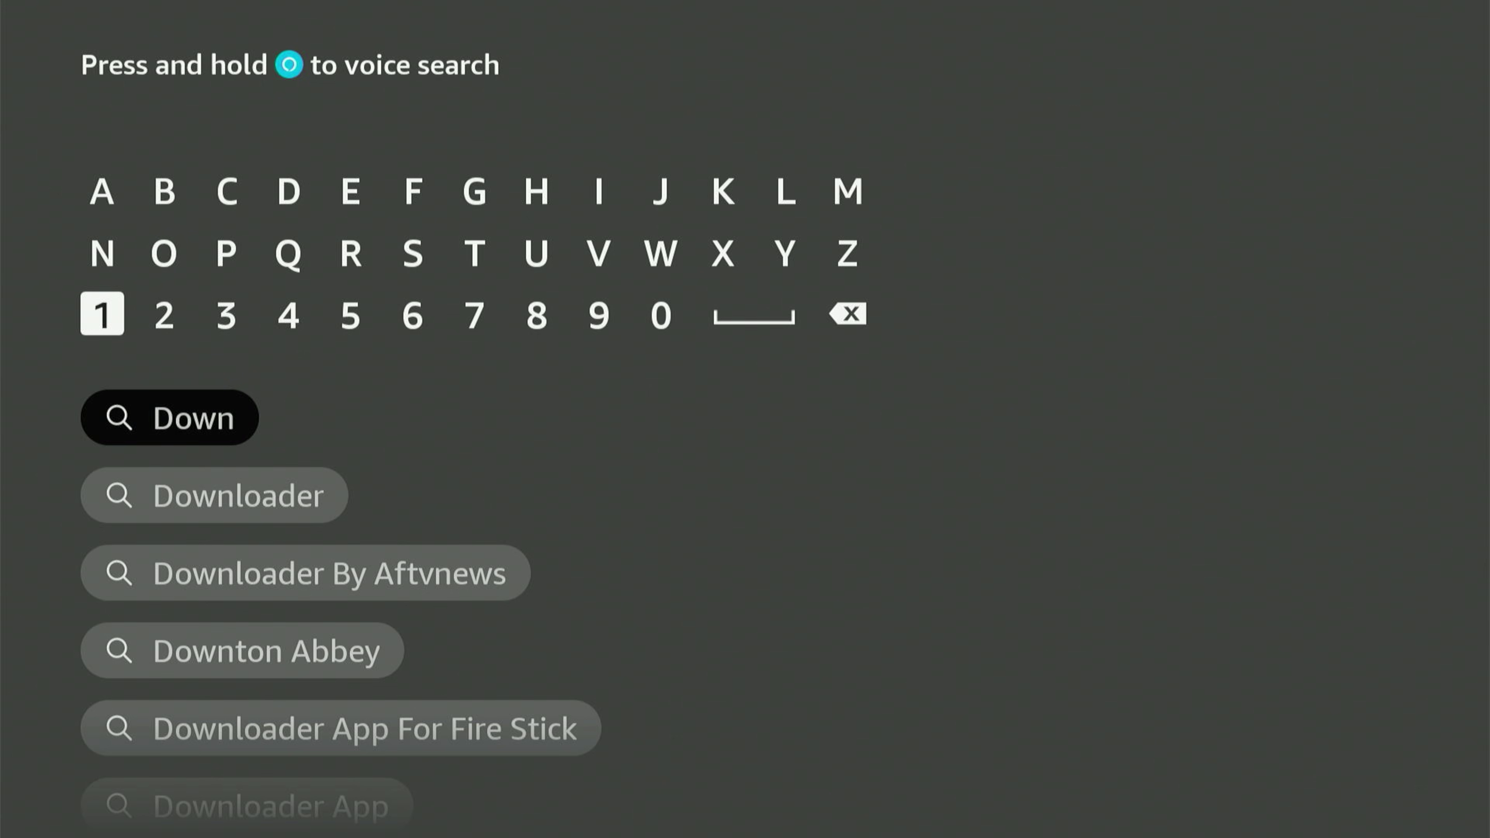
{"action": "key", "text": "Down"}
{"action": "key", "text": "Down"}
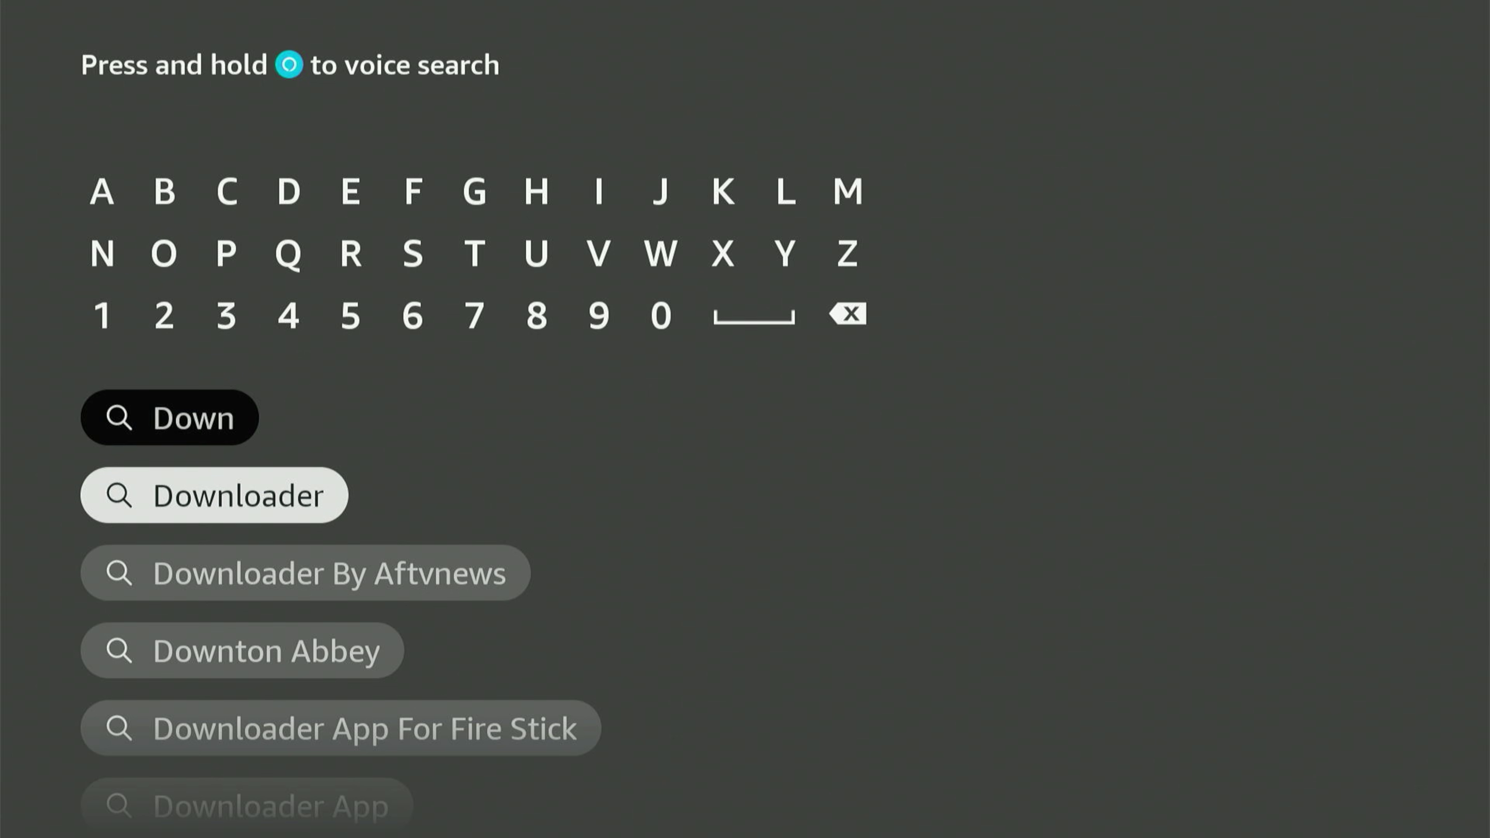
{"action": "key", "text": "Return"}
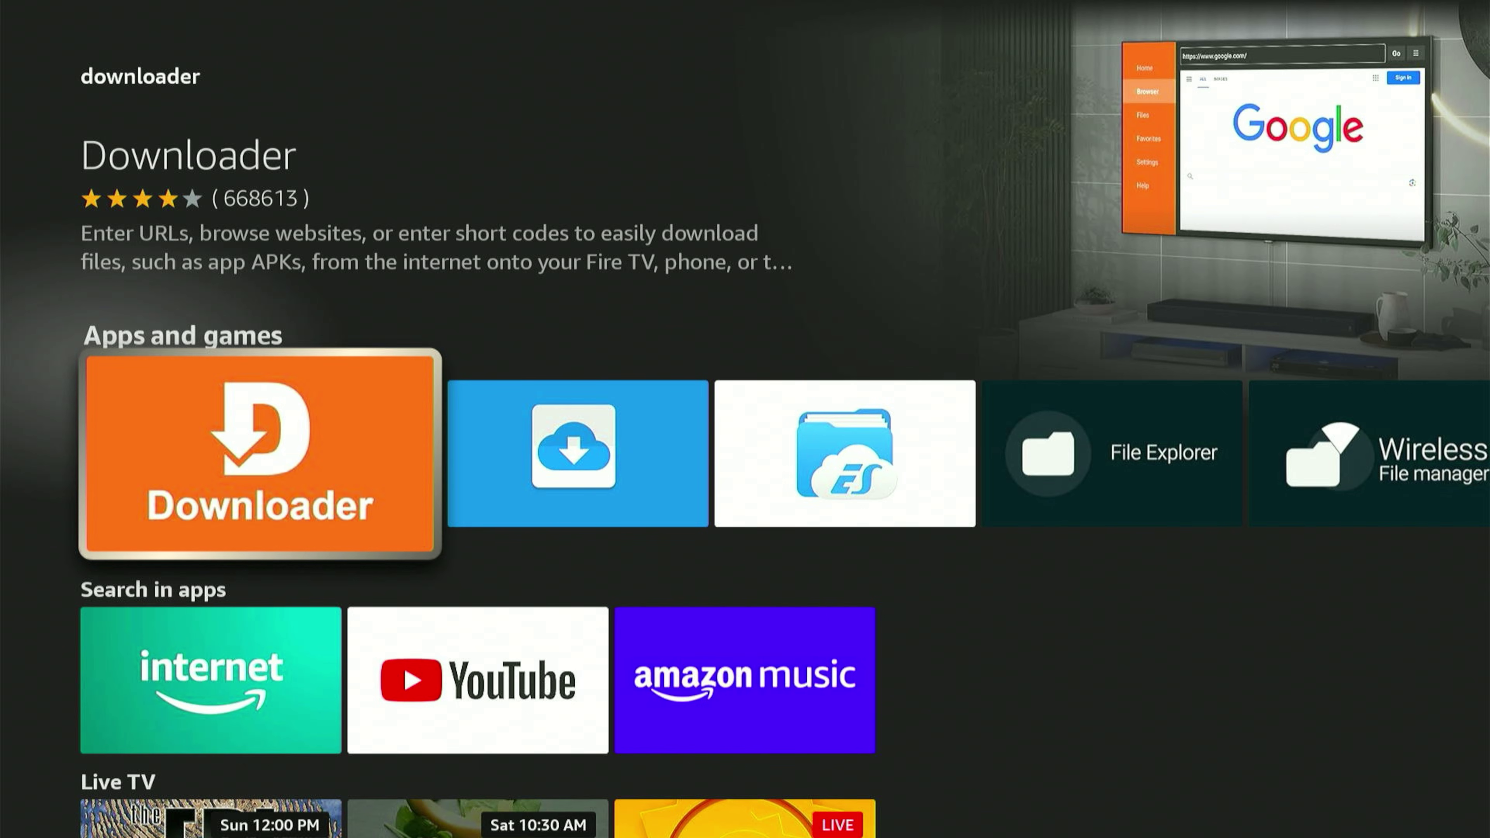
Download the Downloader app from its store page and return to the home screen.
{"action": "key", "text": "Return"}
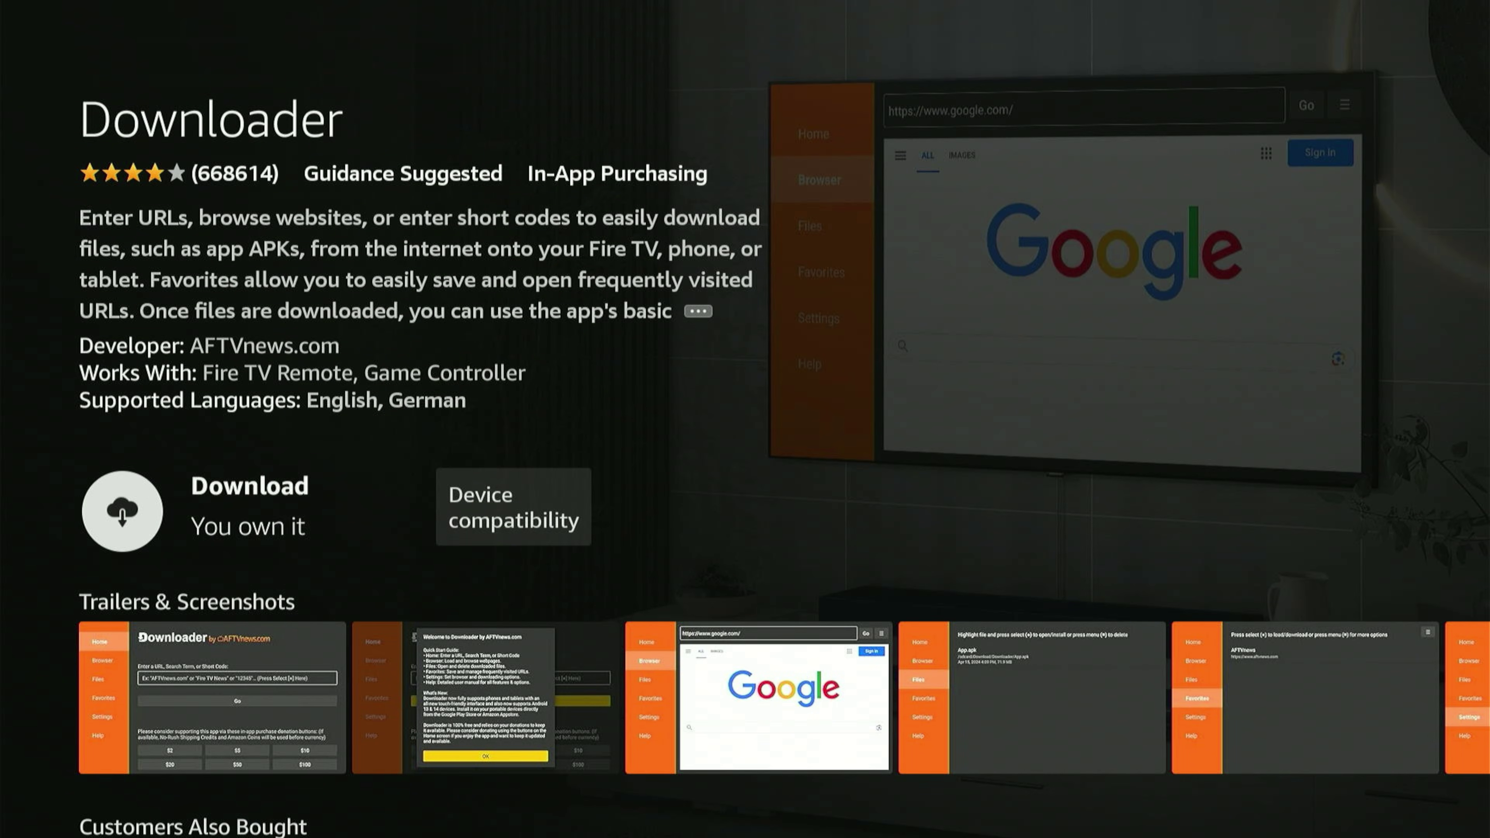
{"action": "key", "text": "Return"}
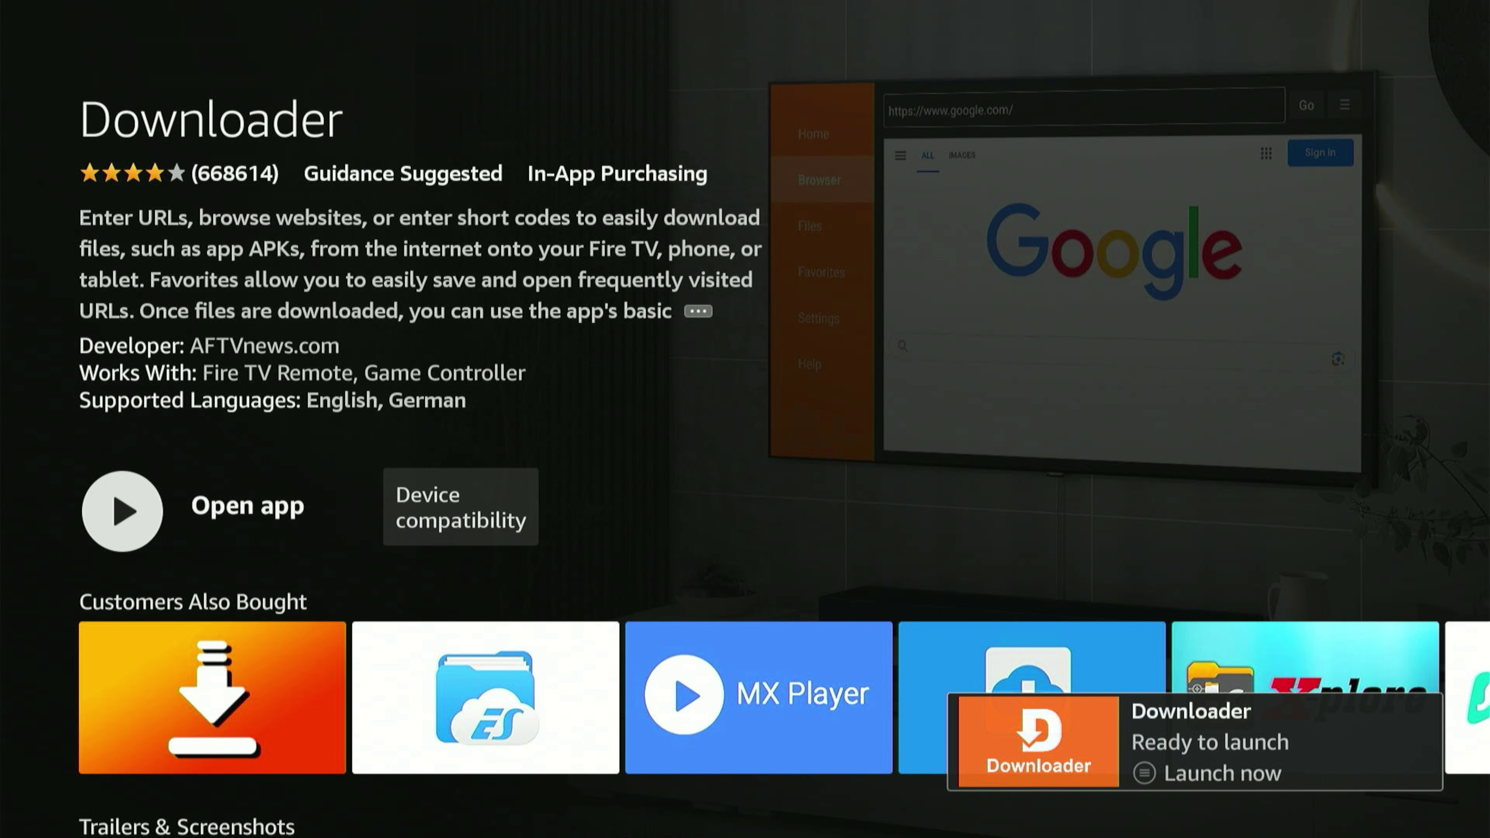
{"action": "key", "text": "Home"}
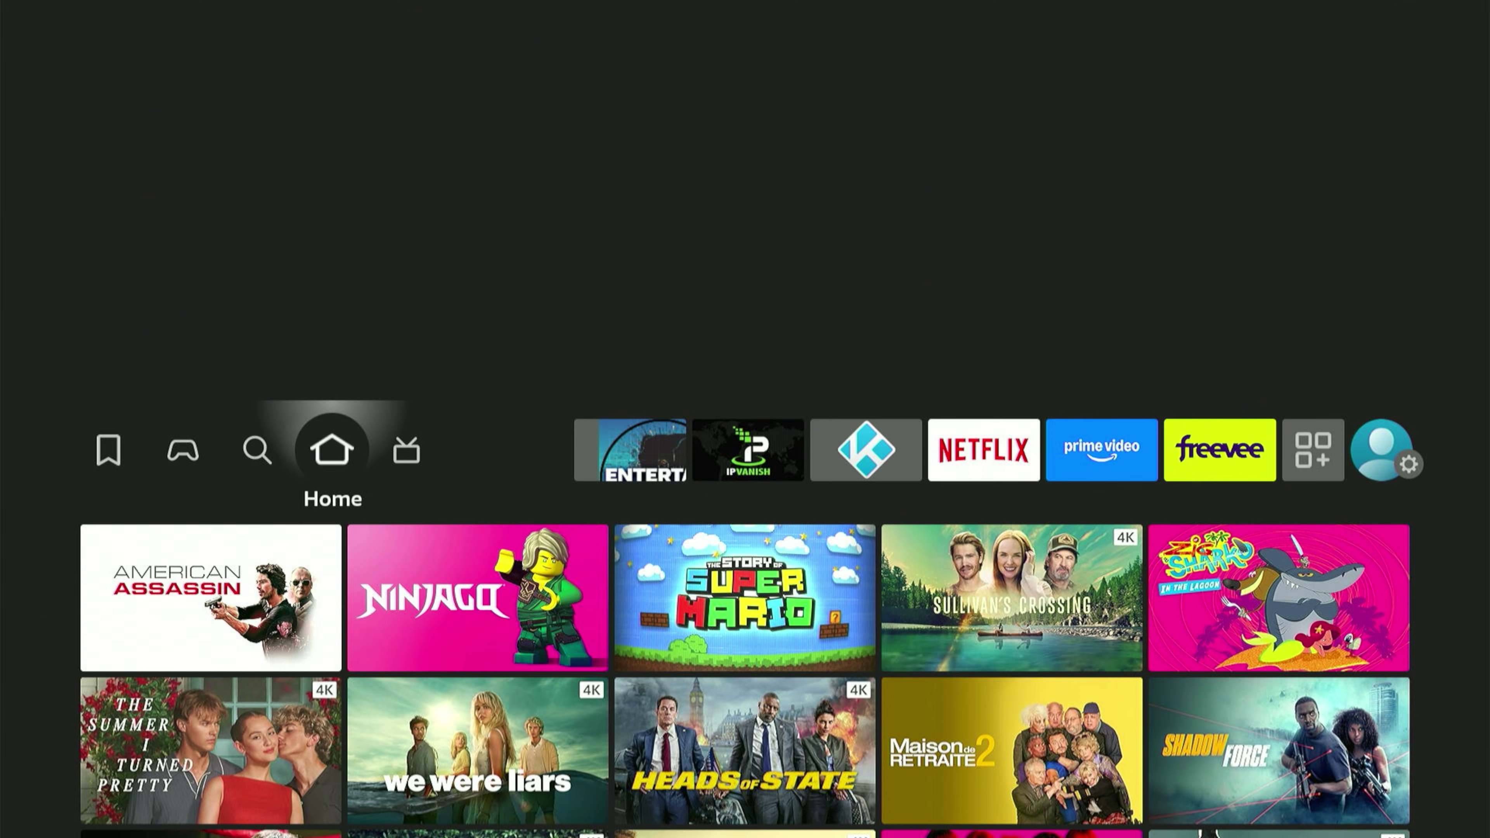
{"action": "key", "text": "Right"}
{"action": "key", "text": "Right"}
{"action": "key", "text": "Right"}
{"action": "key", "text": "Right"}
{"action": "key", "text": "Right"}
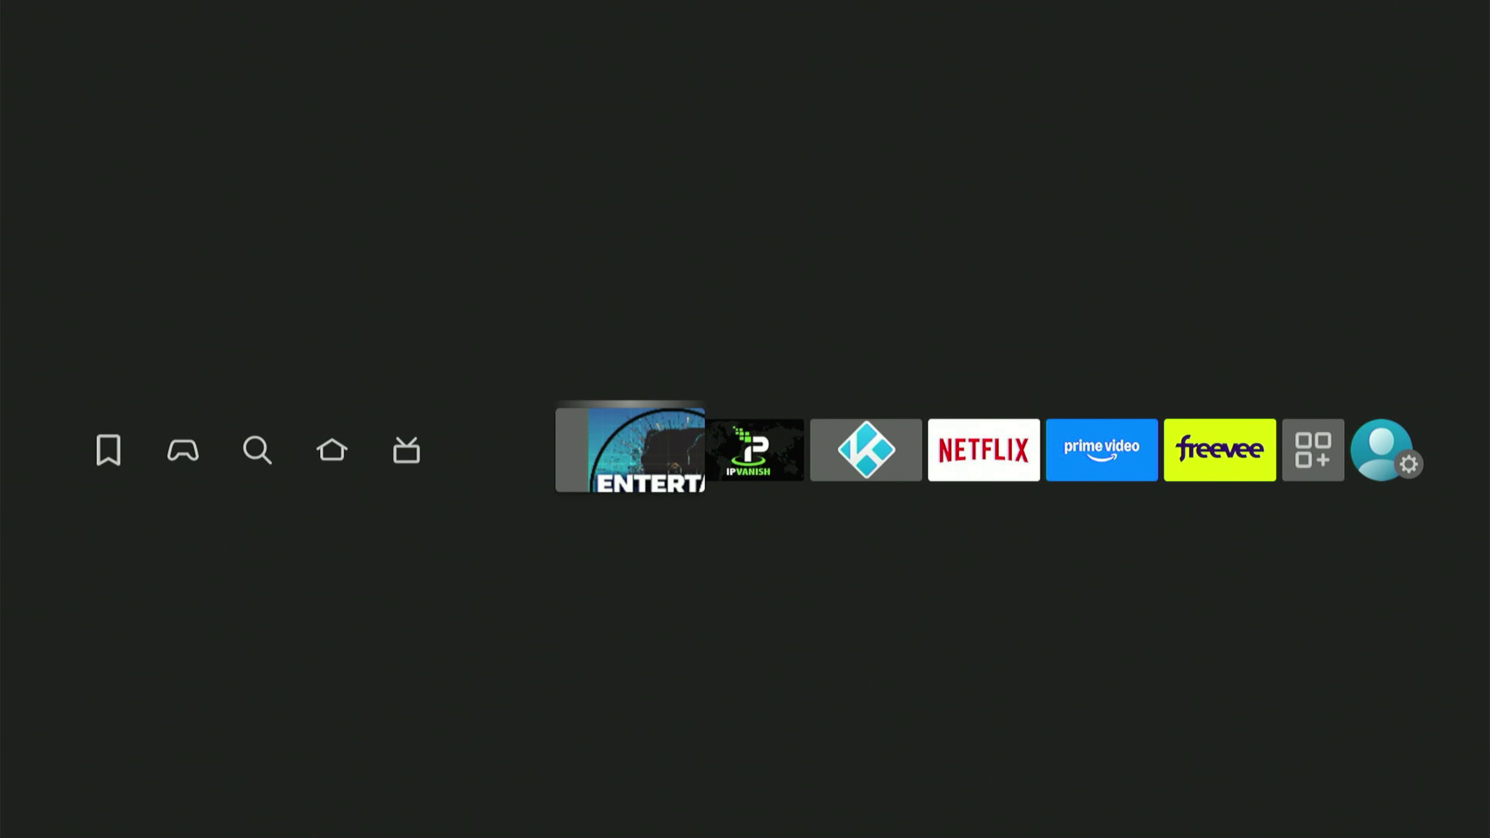
{"action": "key", "text": "Right"}
{"action": "key", "text": "Right"}
{"action": "key", "text": "Right"}
{"action": "key", "text": "Right"}
{"action": "key", "text": "Right"}
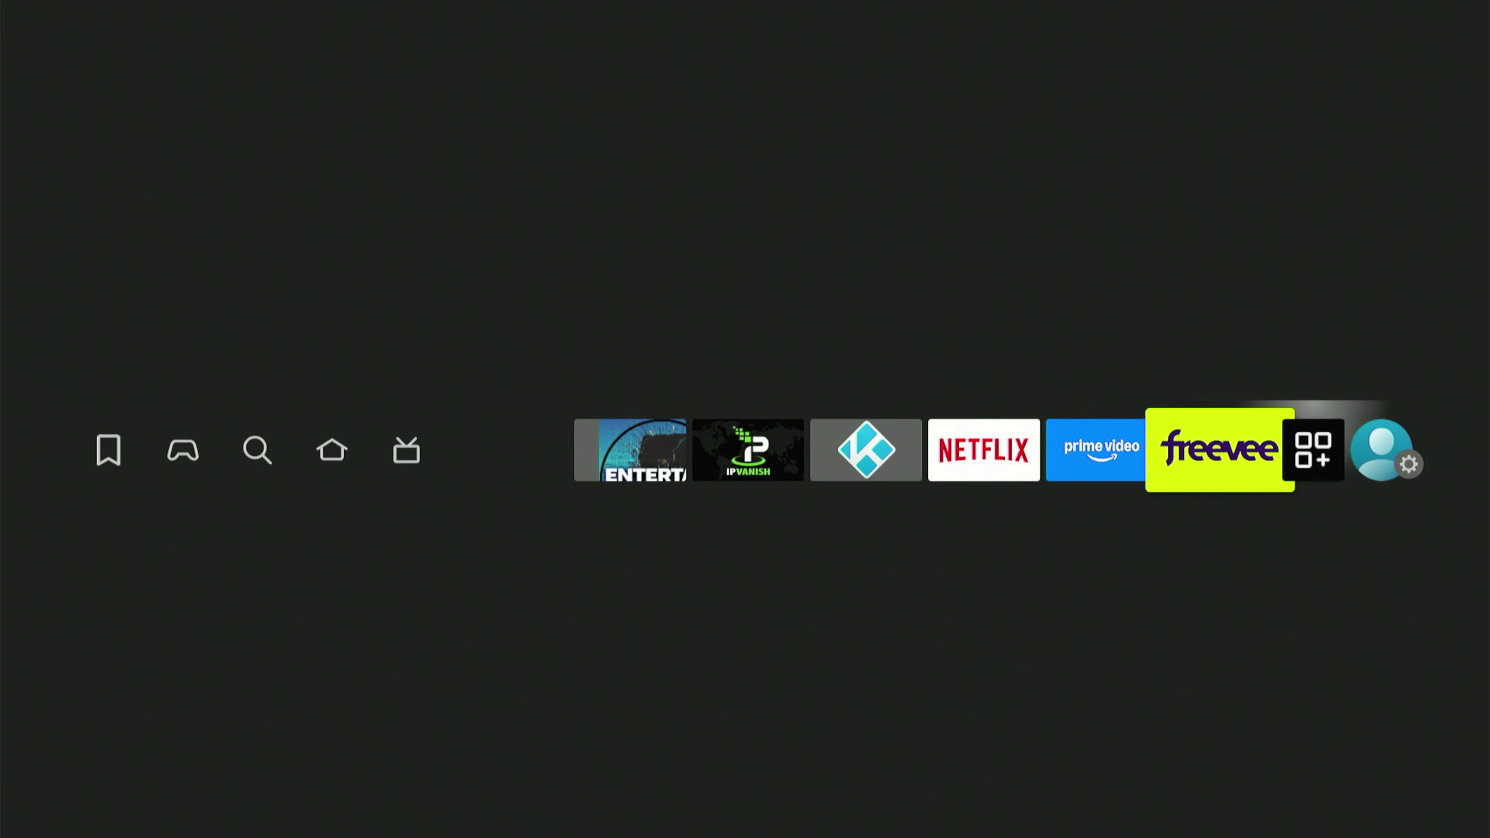
{"action": "key", "text": "Right"}
{"action": "key", "text": "Right"}
{"action": "key", "text": "Right"}
{"action": "key", "text": "Right"}
{"action": "key", "text": "Right"}
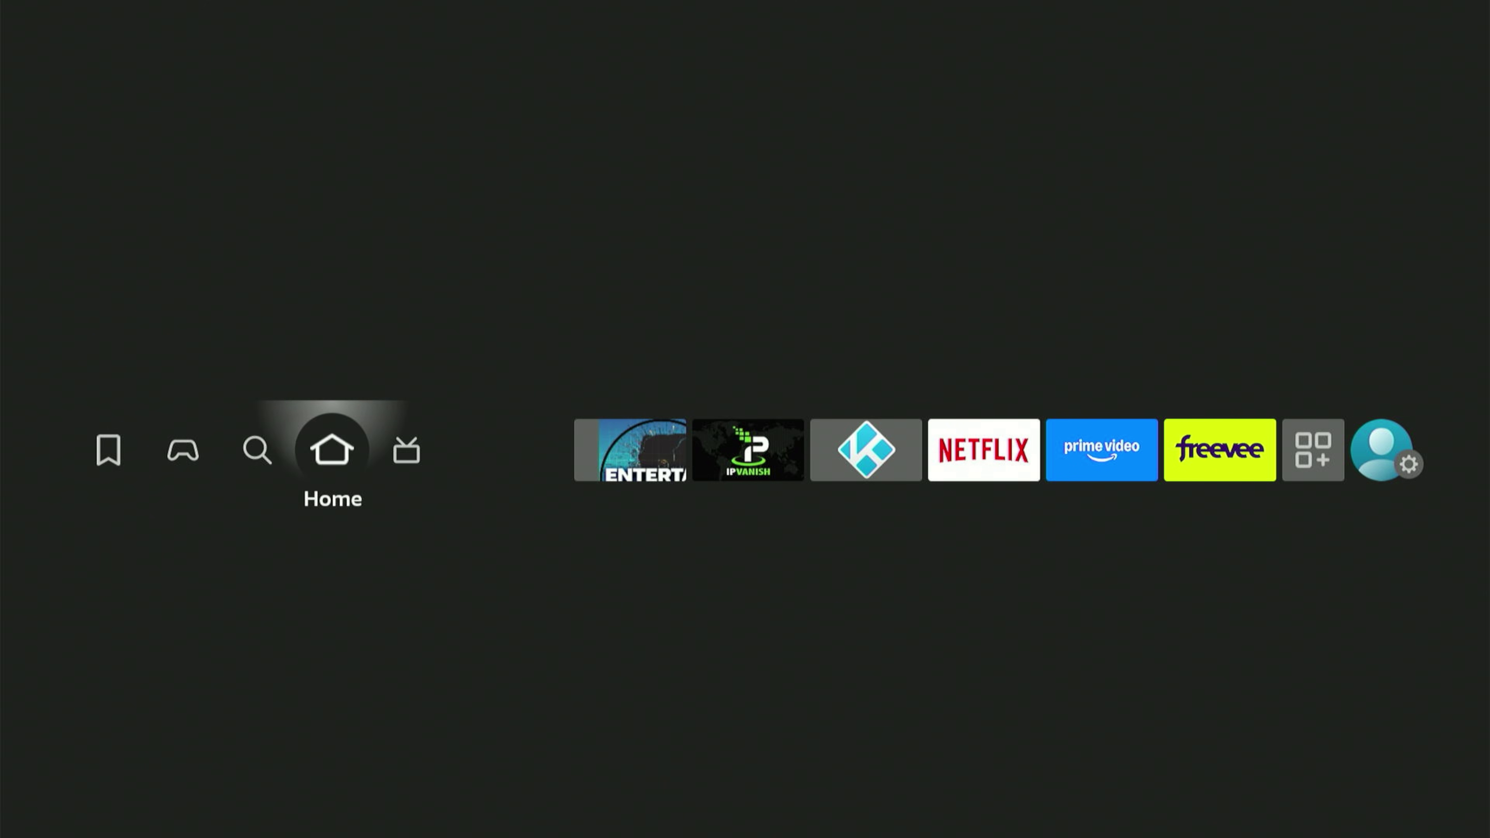
Go from Home to the profile and settings section to bring up the settings categories.
{"action": "key", "text": "Right"}
{"action": "key", "text": "Right"}
{"action": "key", "text": "Right"}
{"action": "key", "text": "Right"}
{"action": "key", "text": "Right"}
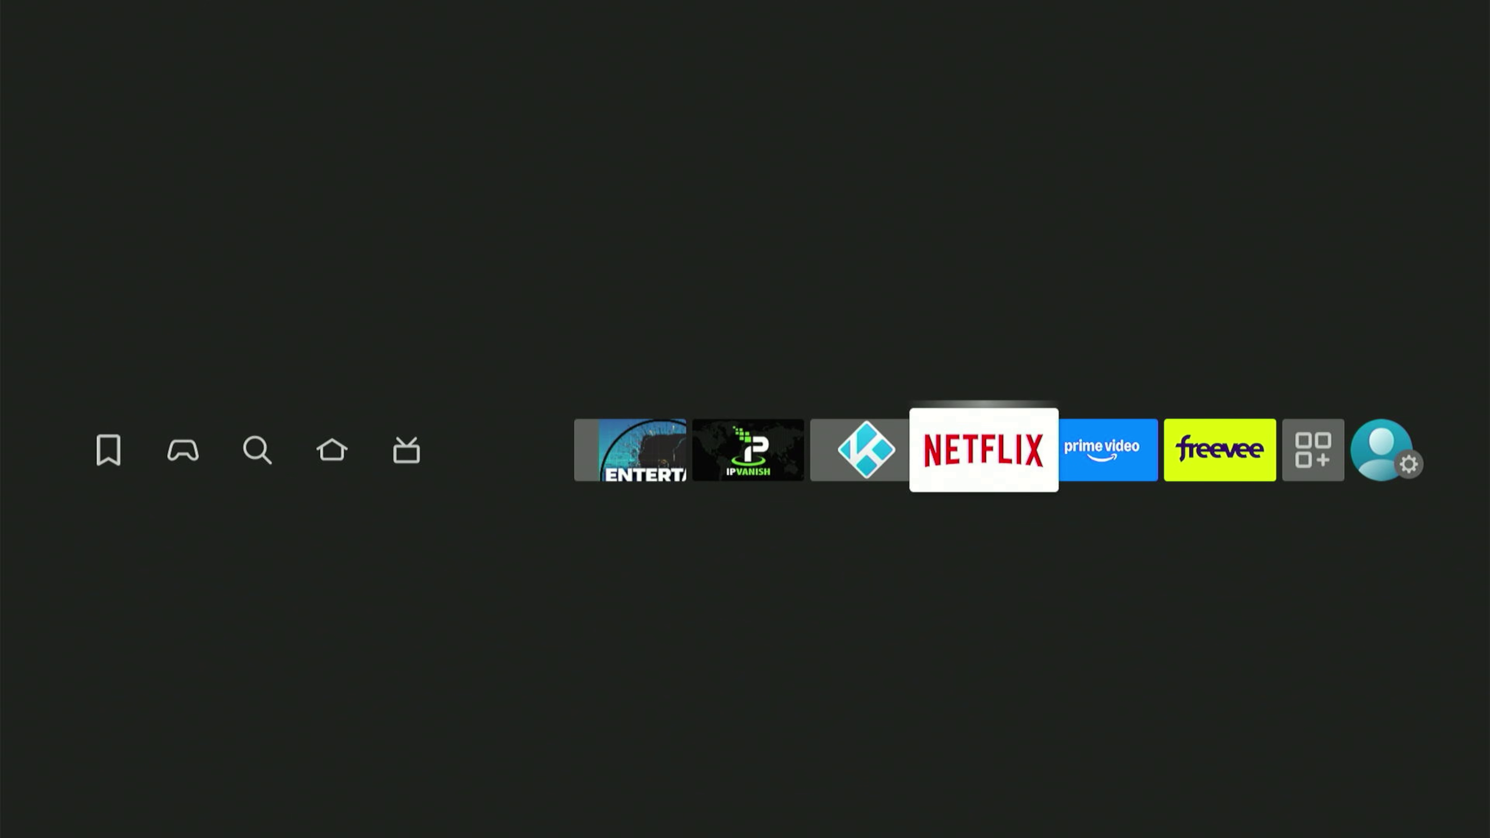
{"action": "key", "text": "Right"}
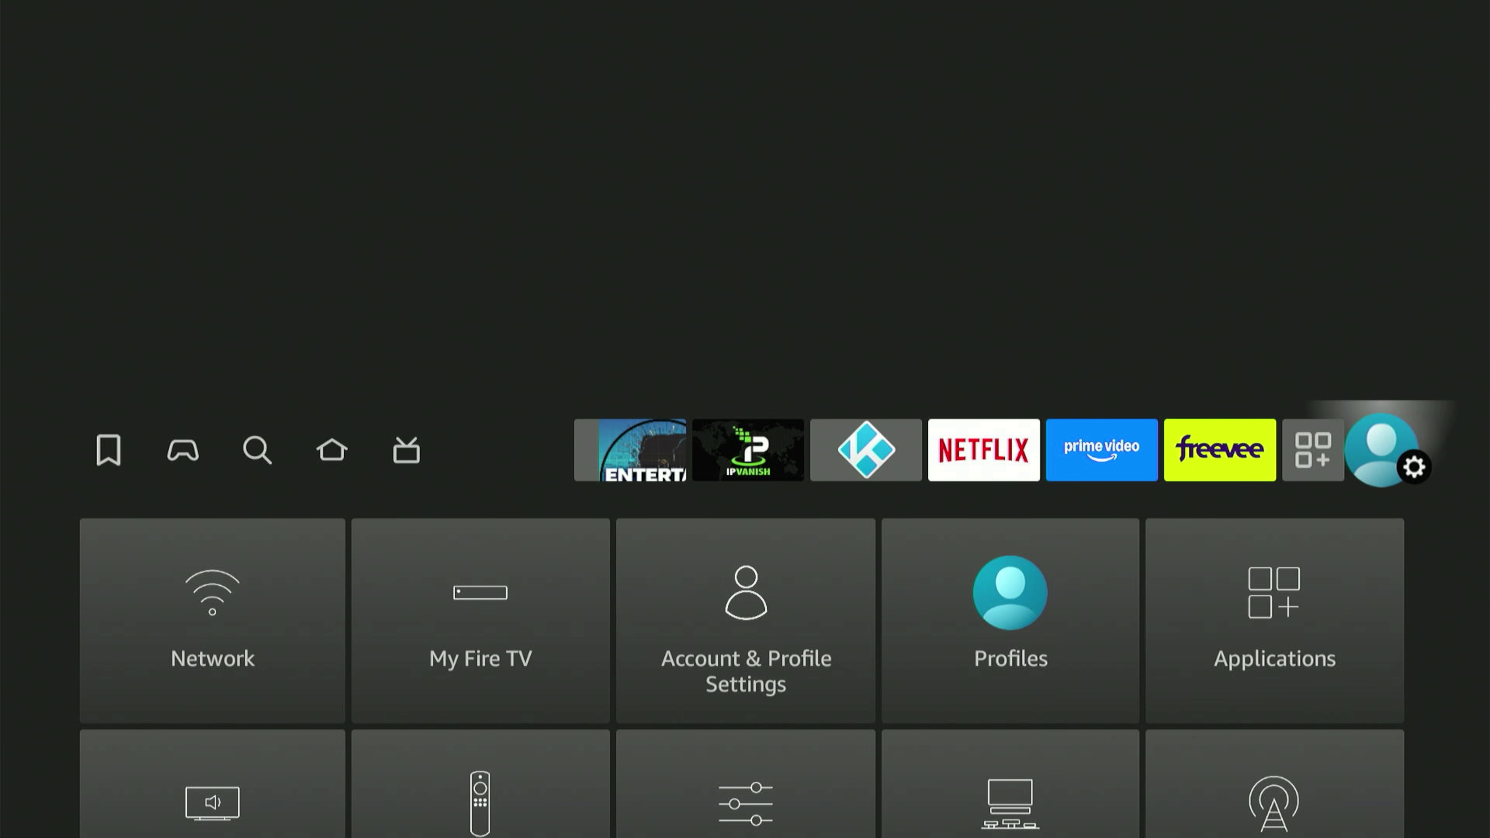
{"action": "key", "text": "Down"}
{"action": "key", "text": "Down"}
{"action": "key", "text": "Down"}
{"action": "key", "text": "Right"}
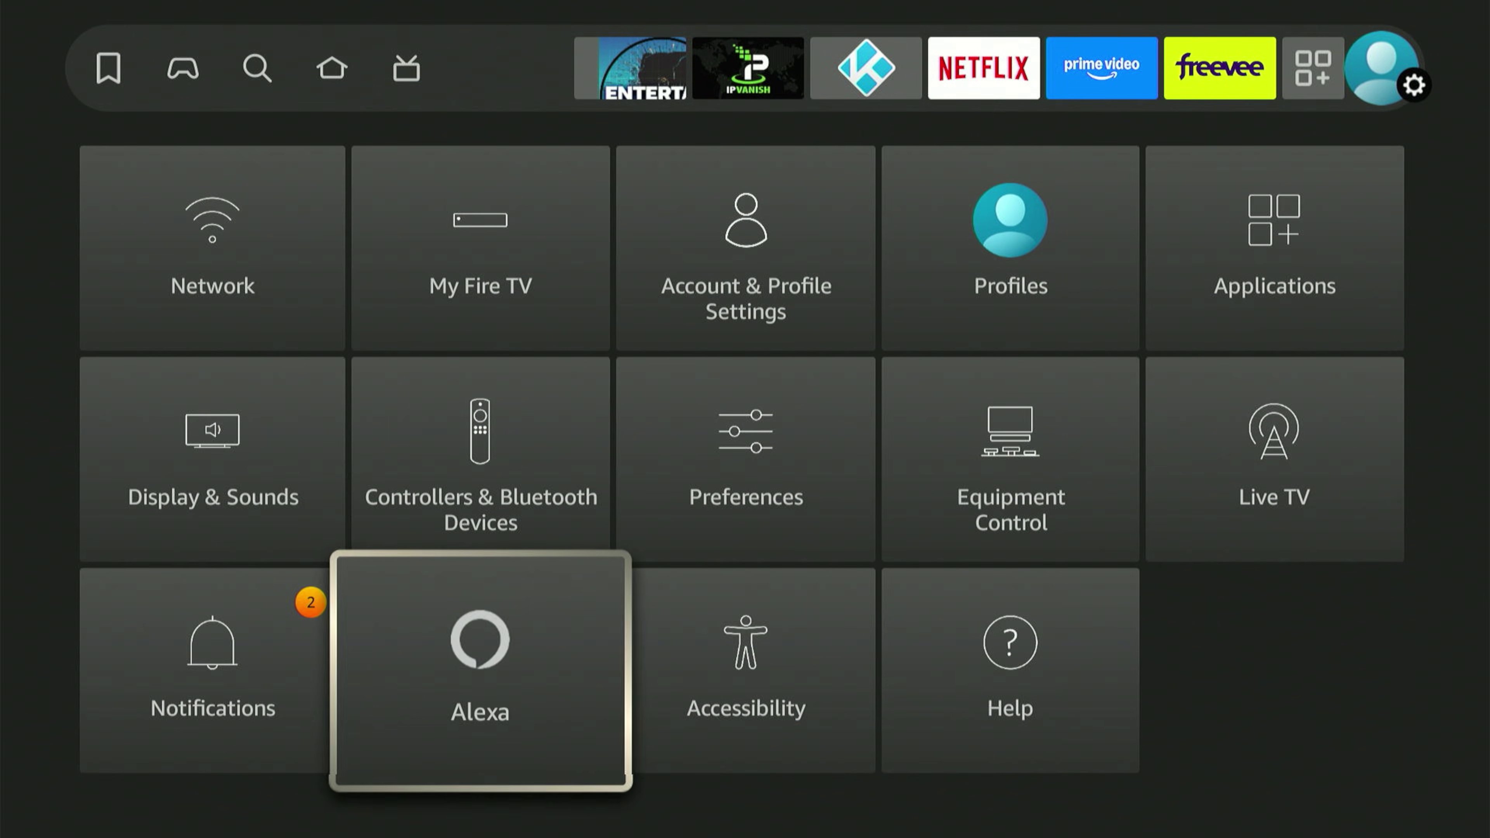
{"action": "key", "text": "Up"}
{"action": "key", "text": "Right"}
{"action": "key", "text": "Right"}
{"action": "key", "text": "Right"}
{"action": "key", "text": "Up"}
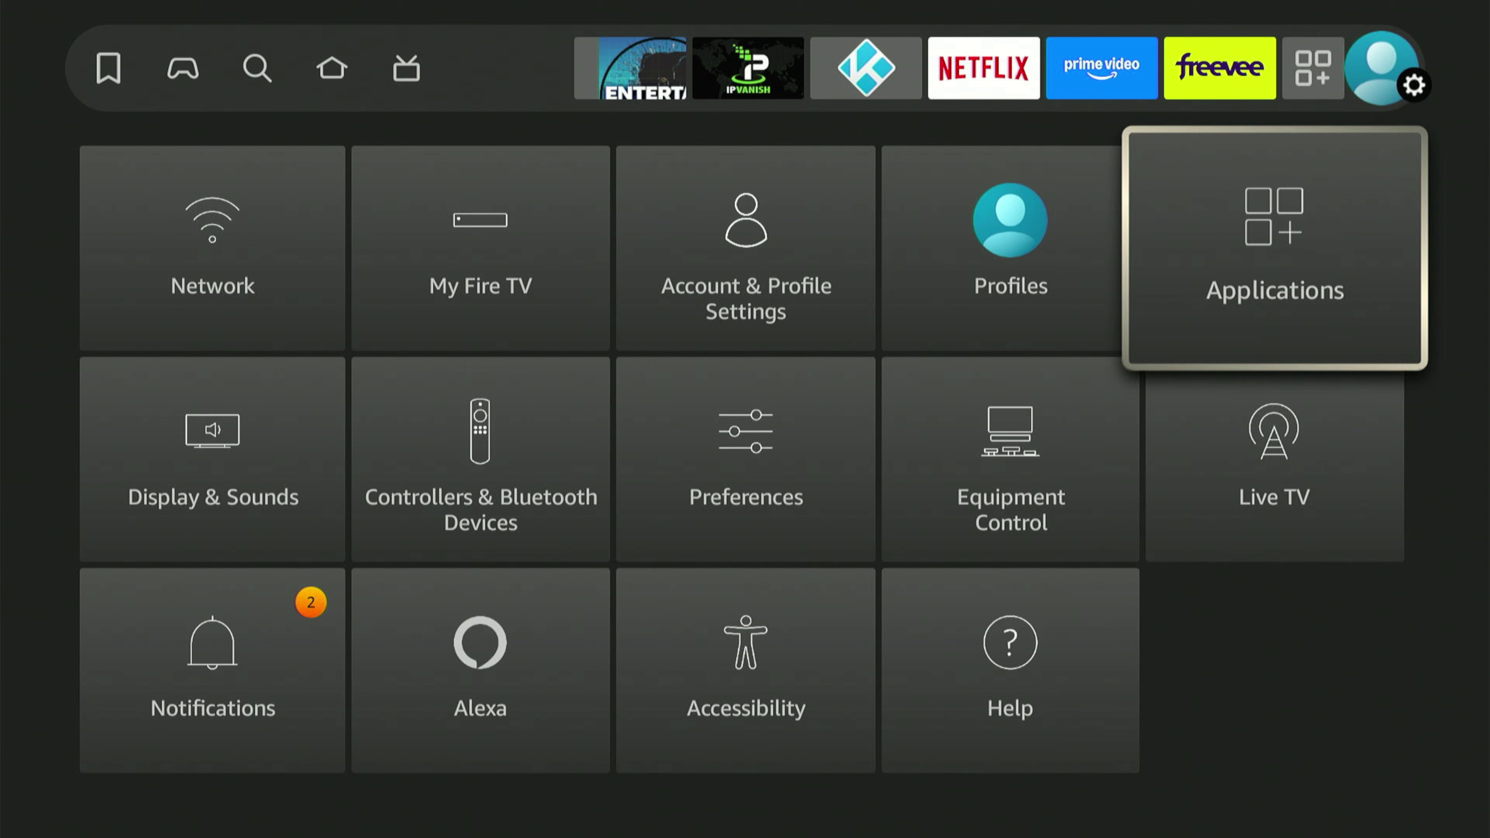
{"action": "key", "text": "Left"}
{"action": "key", "text": "Left"}
{"action": "key", "text": "Down"}
{"action": "key", "text": "Down"}
{"action": "key", "text": "Right"}
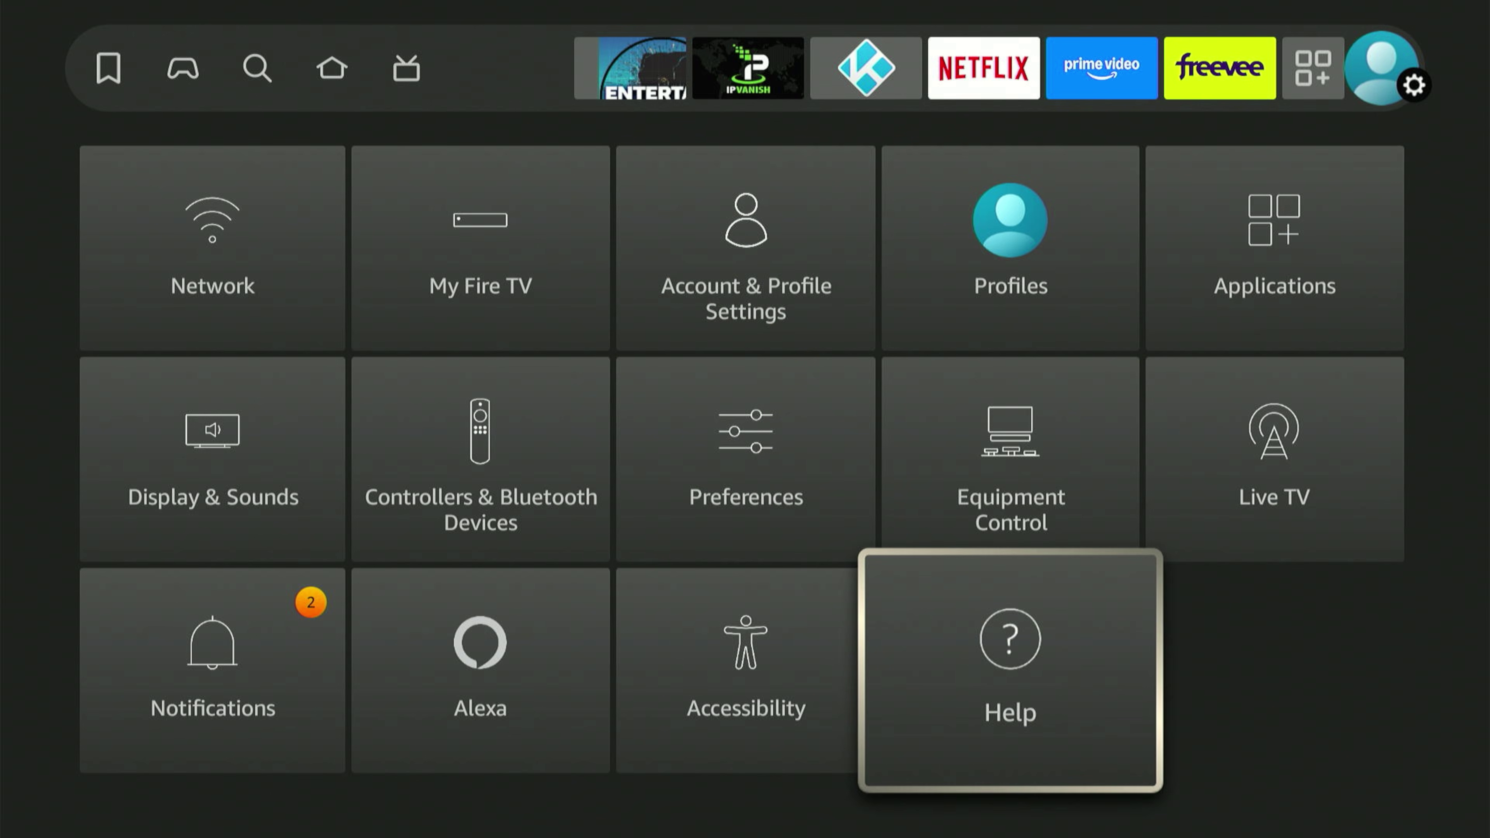
{"action": "key", "text": "Up"}
{"action": "key", "text": "Right"}
{"action": "key", "text": "Left"}
{"action": "key", "text": "Left"}
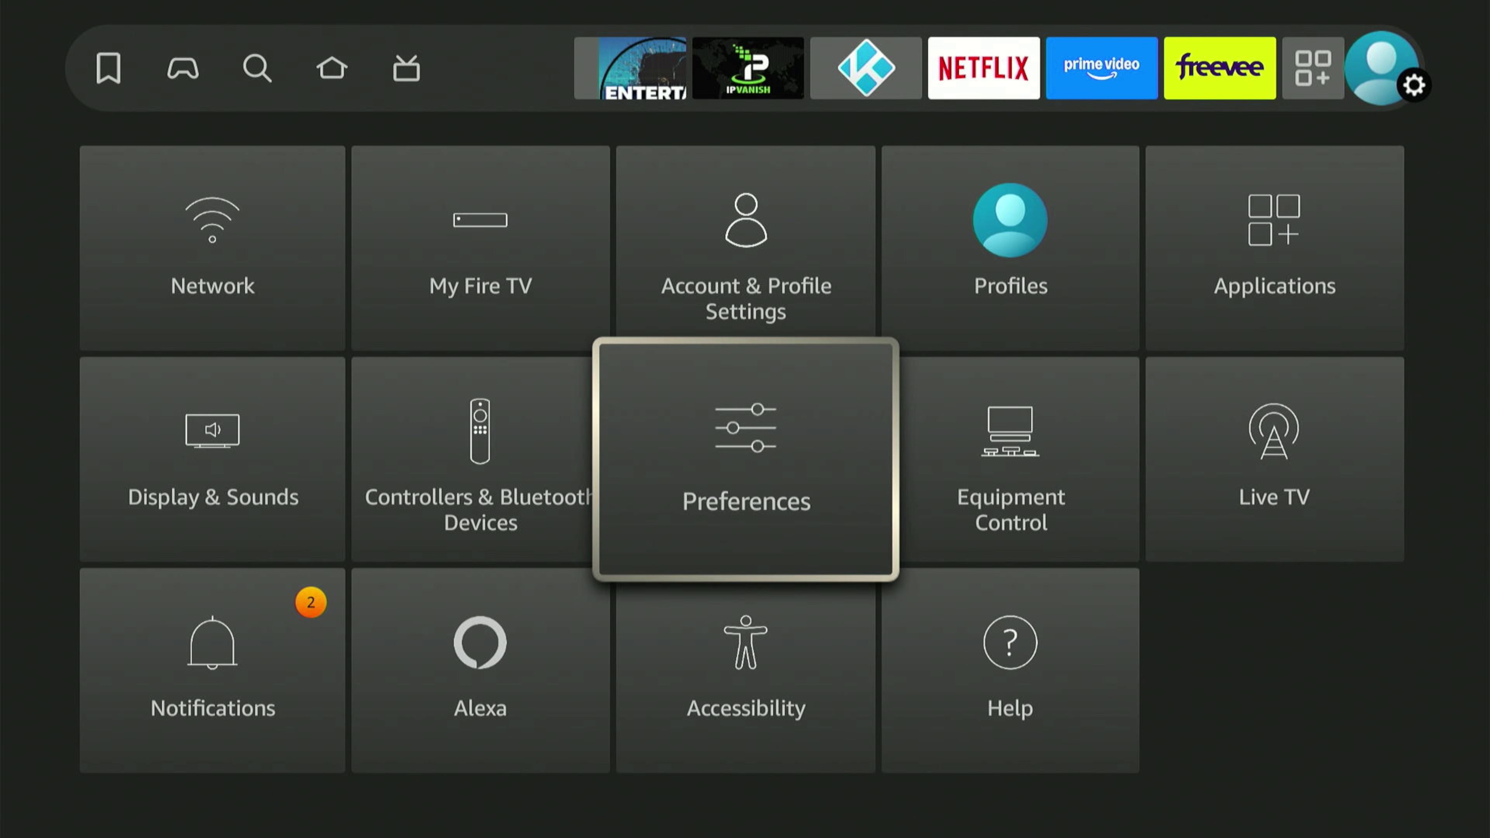
{"action": "key", "text": "Left"}
{"action": "key", "text": "Left"}
{"action": "key", "text": "Left"}
{"action": "key", "text": "Left"}
{"action": "key", "text": "Left"}
{"action": "key", "text": "Down"}
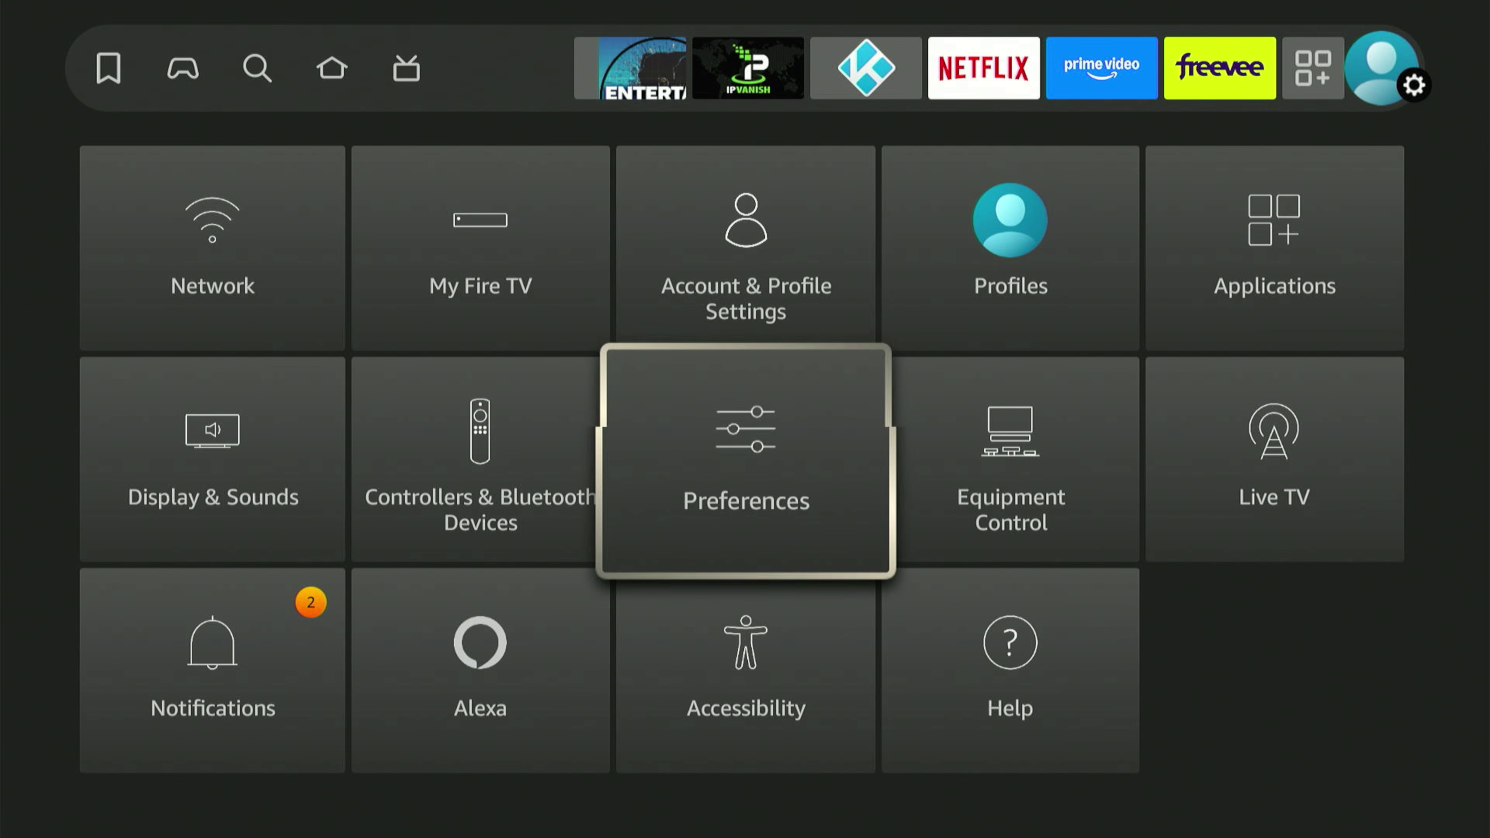
{"action": "key", "text": "Down"}
{"action": "key", "text": "Left"}
{"action": "key", "text": "Left"}
{"action": "key", "text": "Left"}
{"action": "key", "text": "Left"}
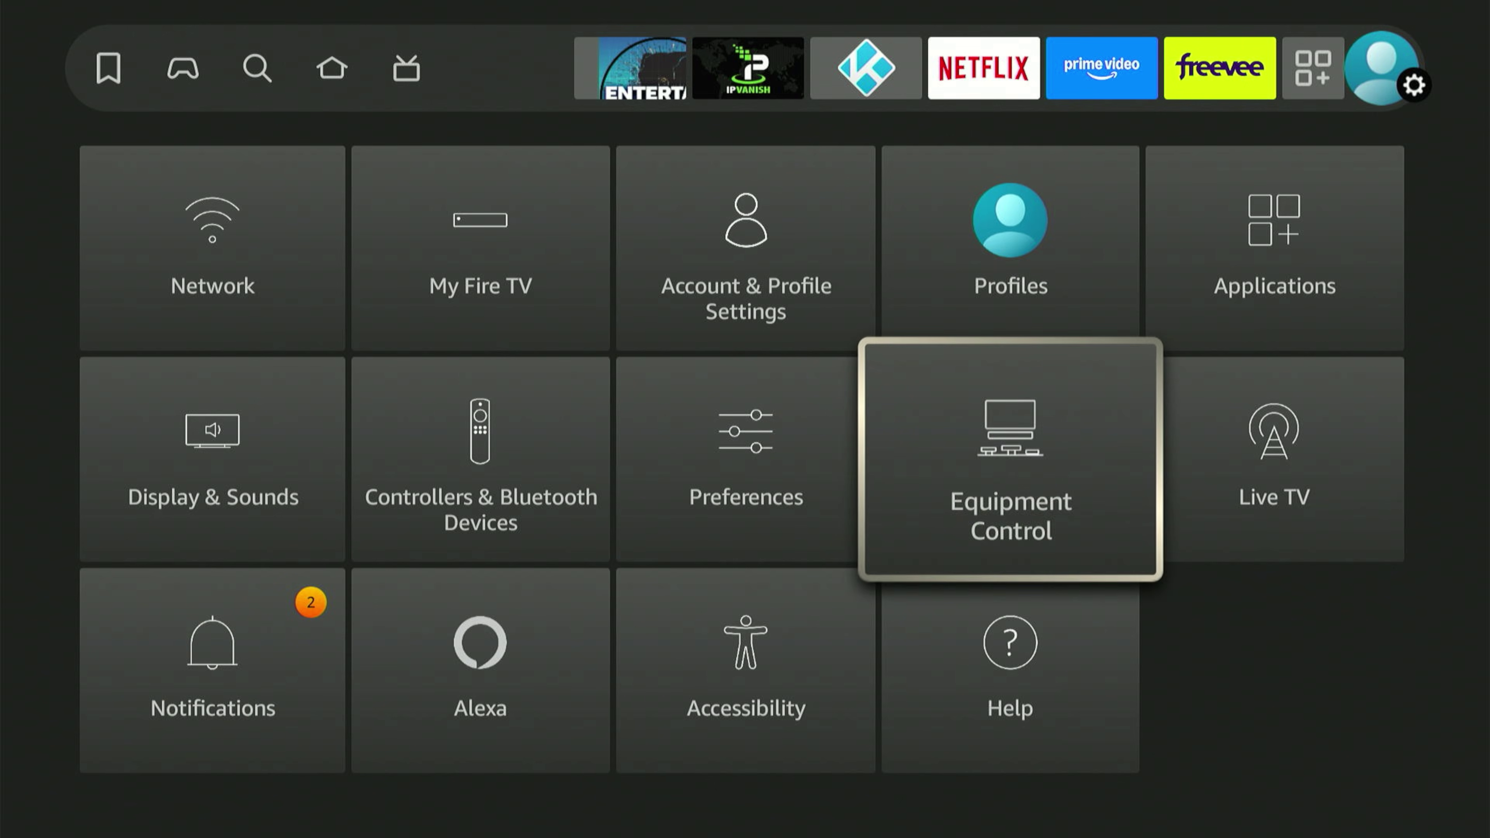
{"action": "key", "text": "Left"}
{"action": "key", "text": "Left"}
{"action": "key", "text": "Left"}
{"action": "key", "text": "Left"}
{"action": "key", "text": "Left"}
{"action": "key", "text": "Left"}
{"action": "key", "text": "Down"}
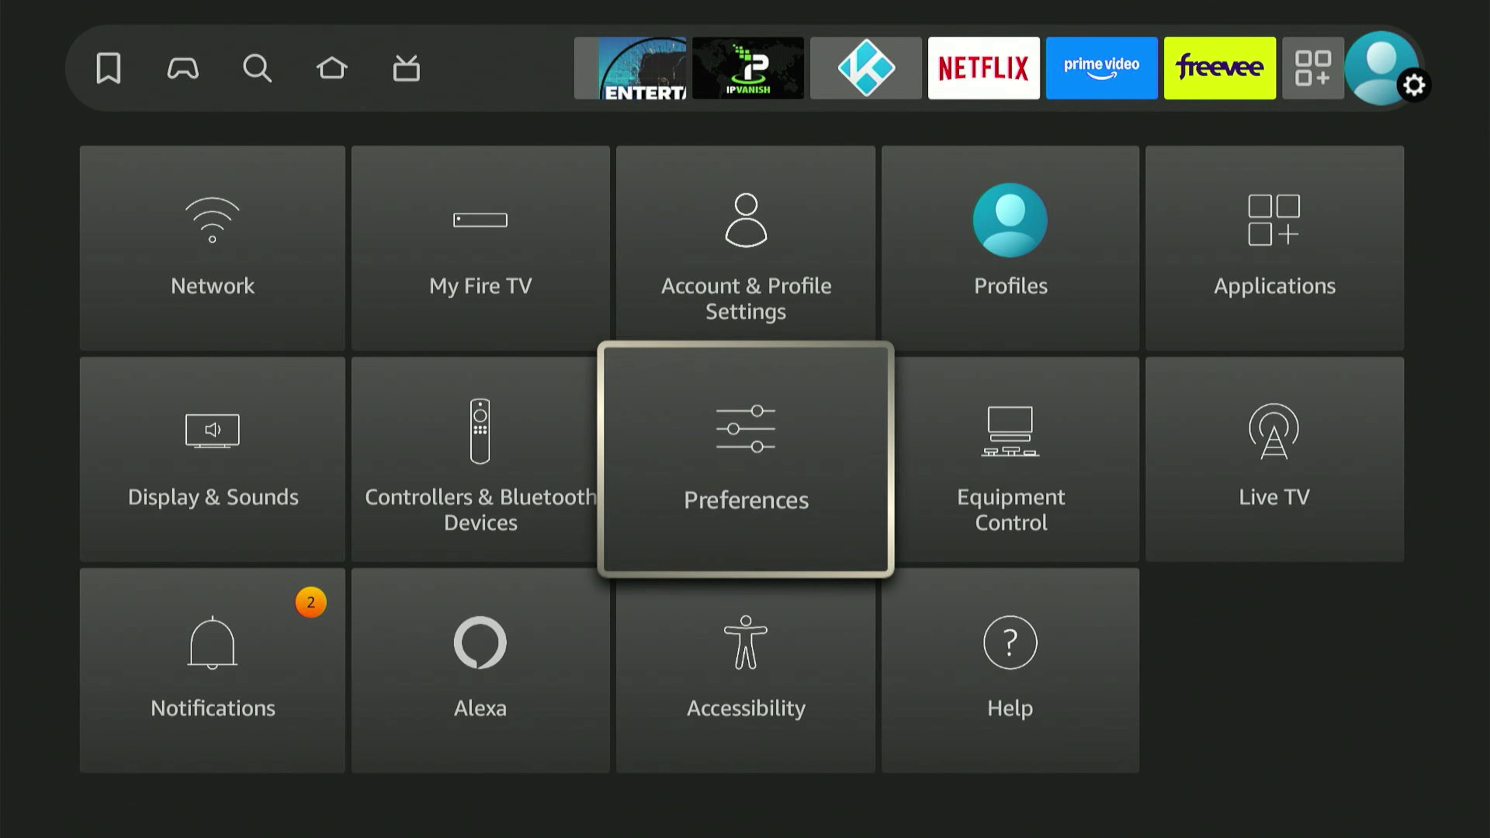
Open the My Fire TV settings category.
{"action": "key", "text": "Left"}
{"action": "key", "text": "Left"}
{"action": "key", "text": "Up"}
{"action": "key", "text": "Right"}
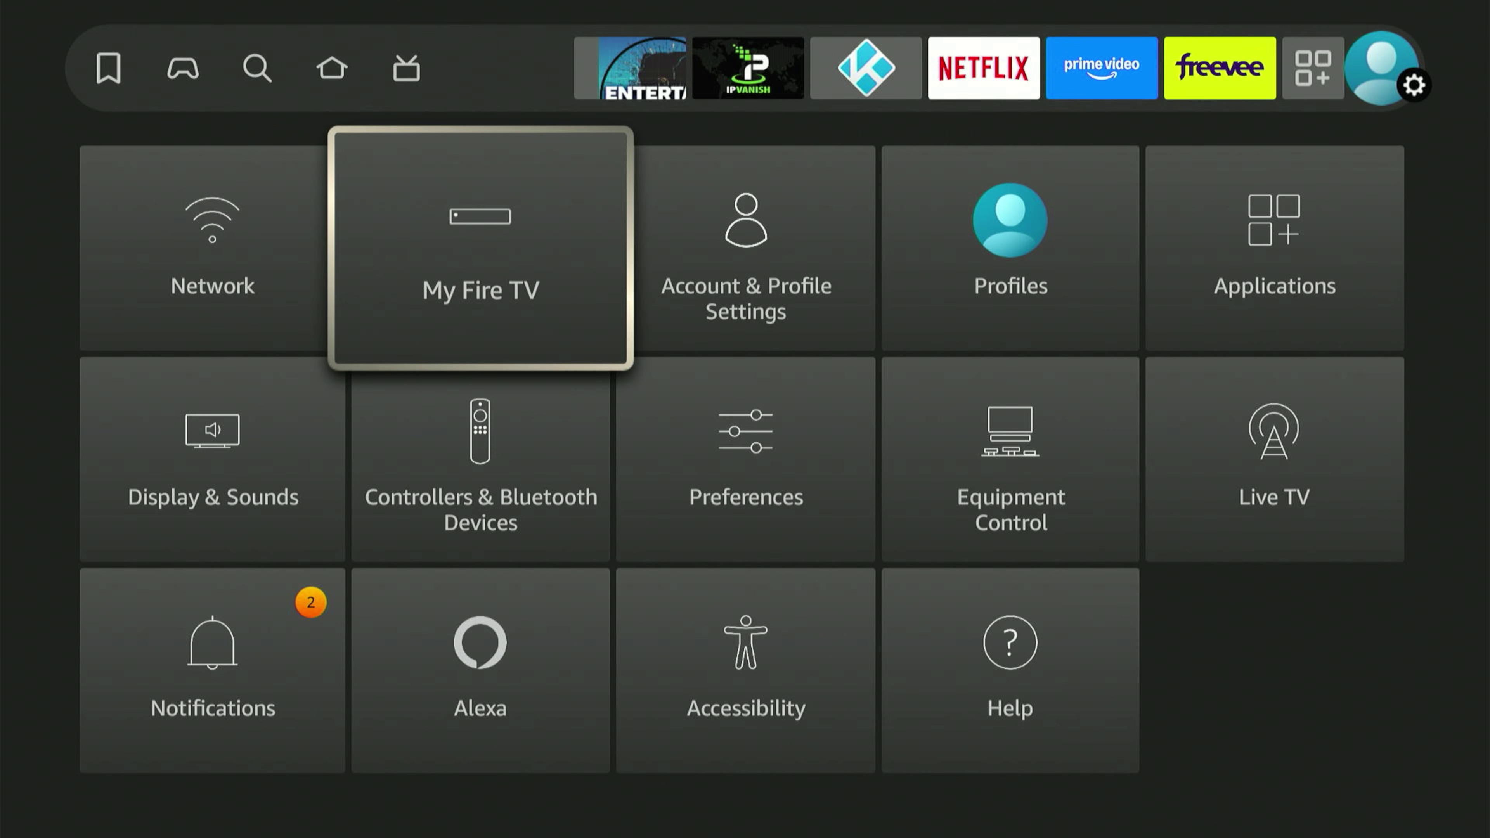
{"action": "key", "text": "Return"}
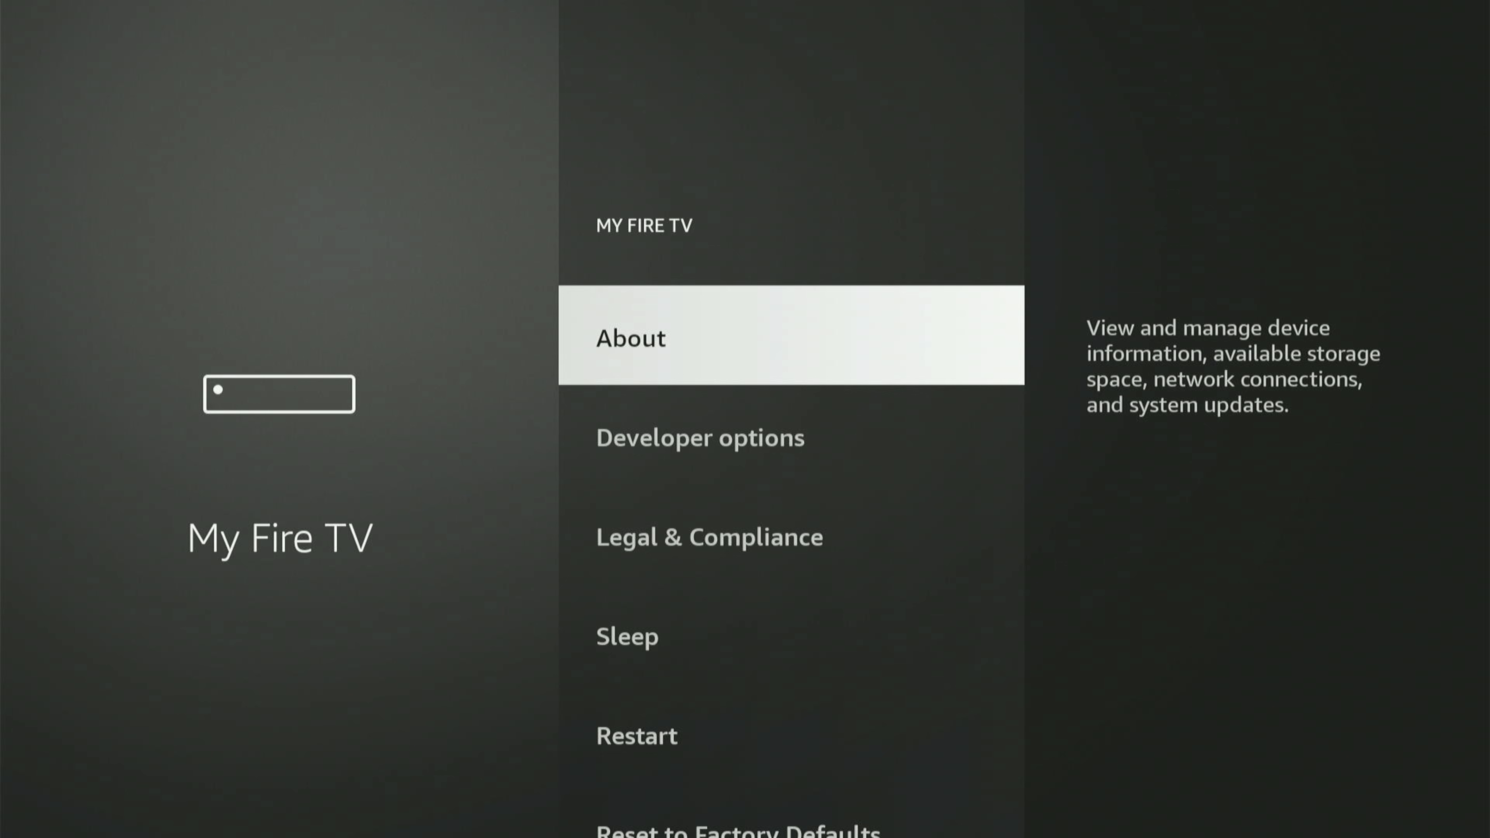
Open the About section and select the Fire TV entry repeatedly to unlock Developer options.
{"action": "key", "text": "Down"}
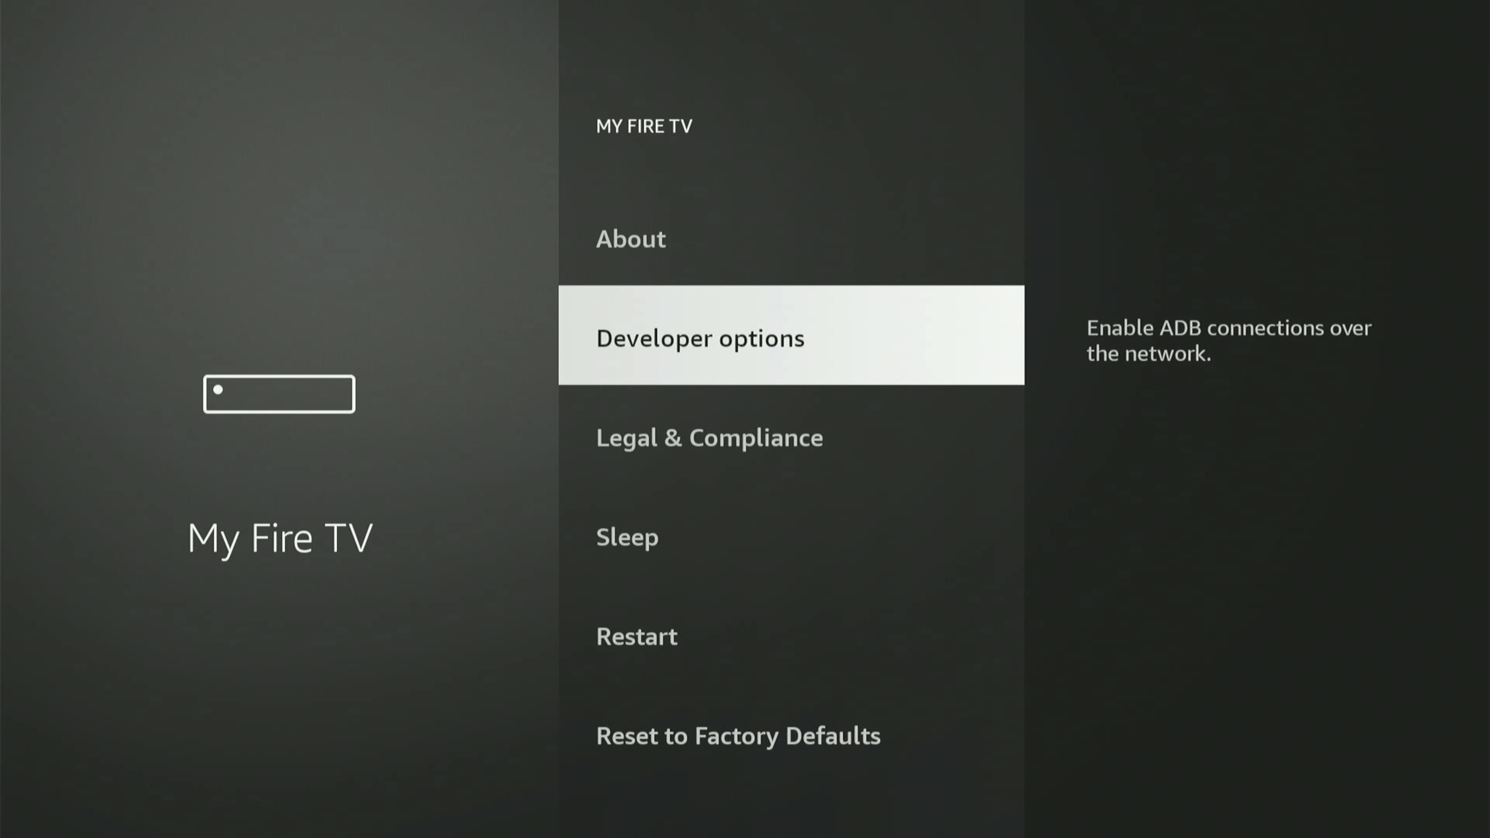
{"action": "key", "text": "Up"}
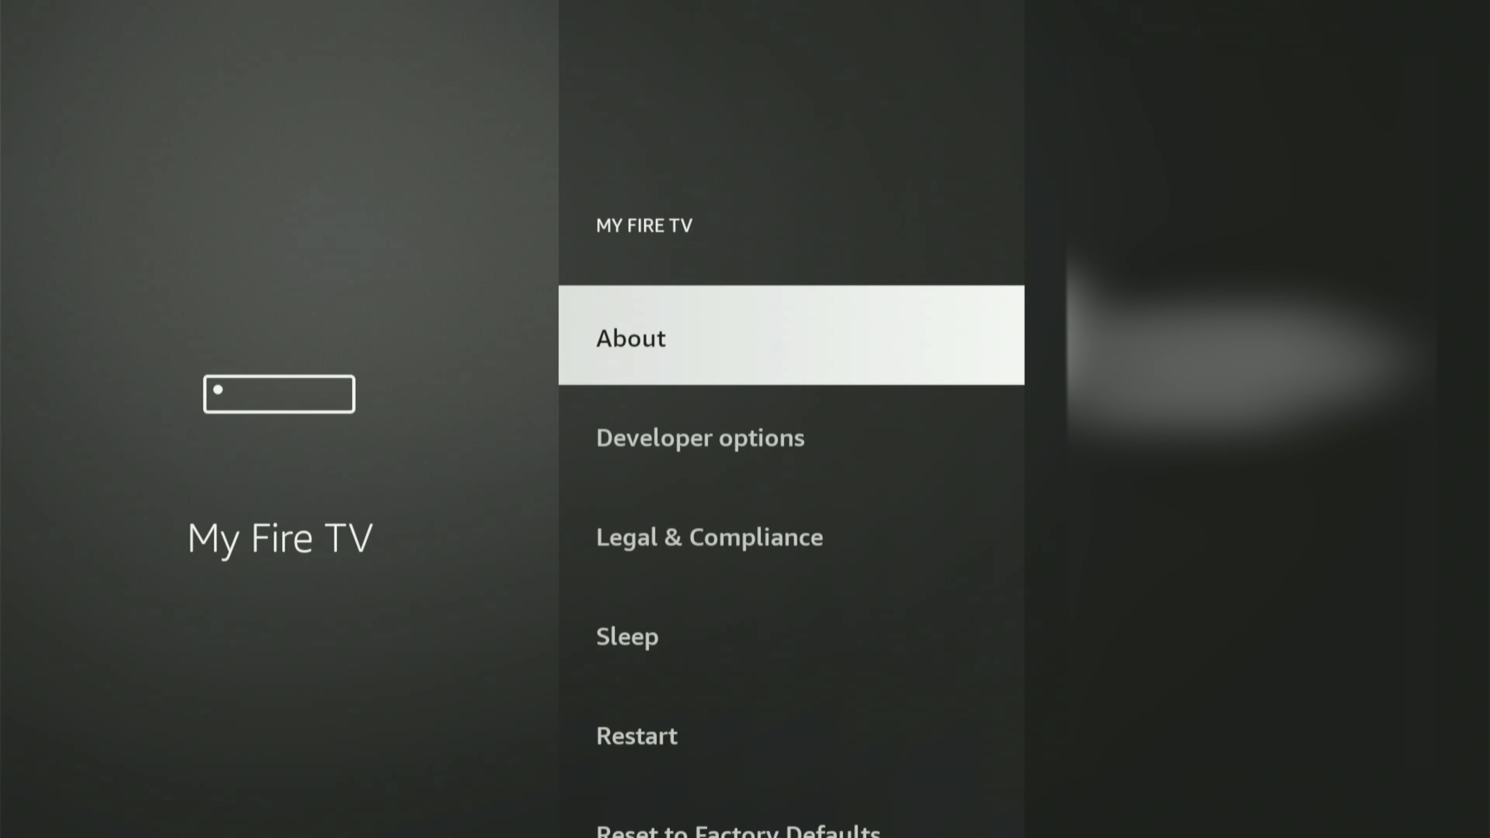
{"action": "key", "text": "Return"}
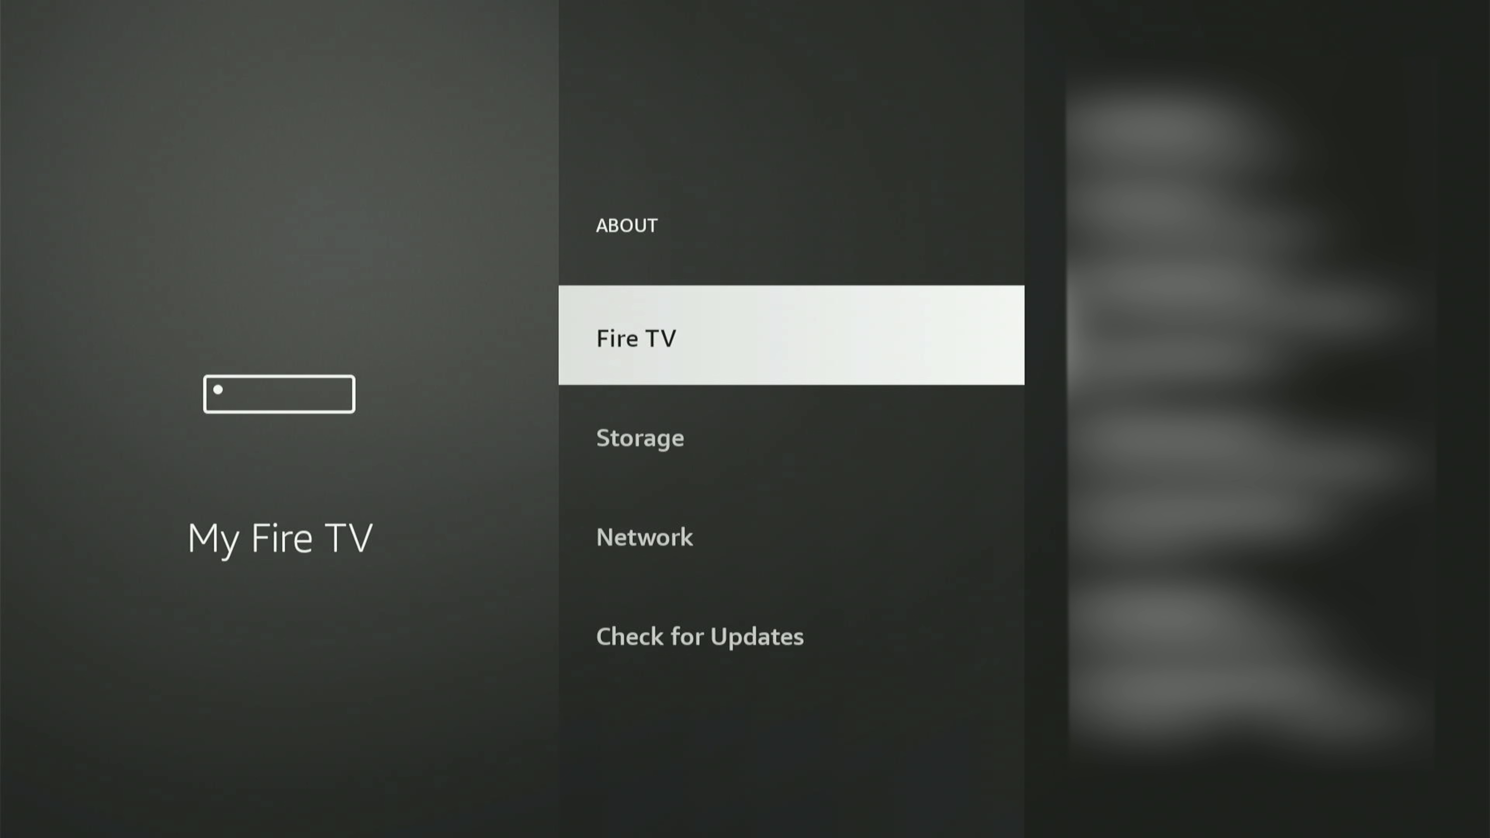
{"action": "key", "text": "Return"}
{"action": "key", "text": "Return"}
{"action": "key", "text": "Return"}
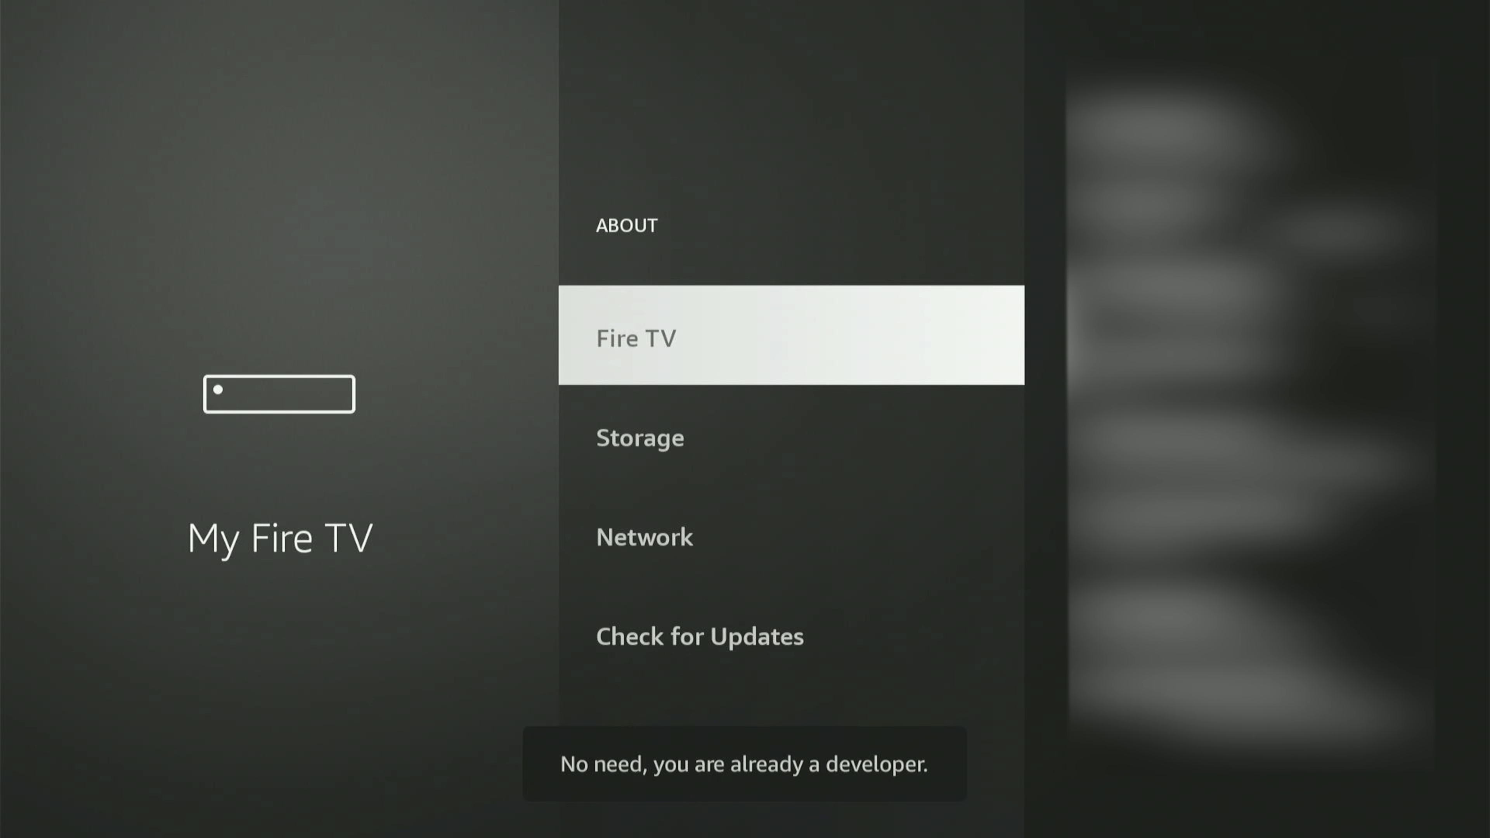
{"action": "key", "text": "Return"}
{"action": "key", "text": "Return"}
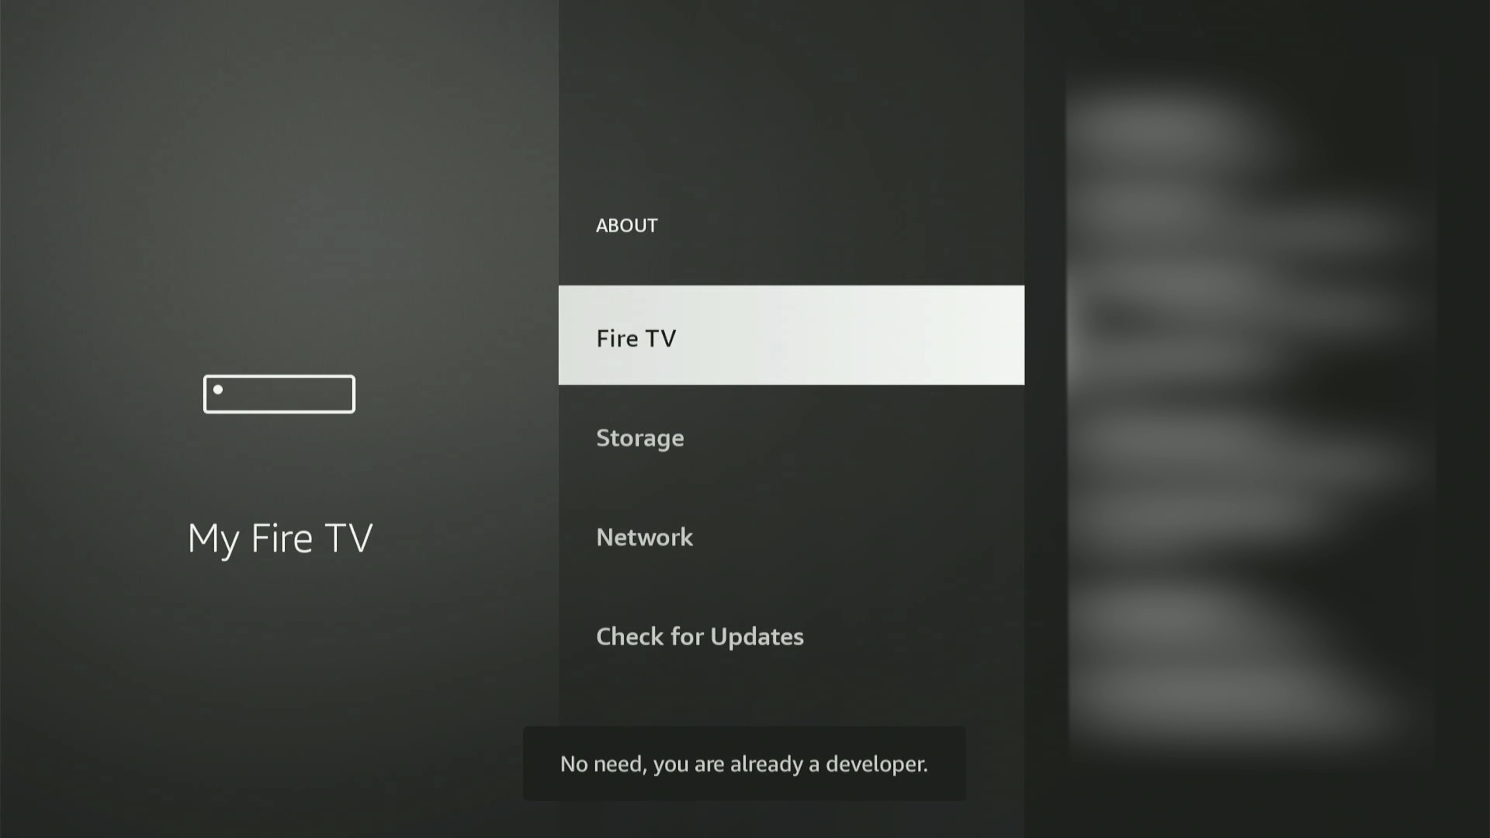
Leave About and open the Install unknown apps list in Developer options.
{"action": "key", "text": "Escape"}
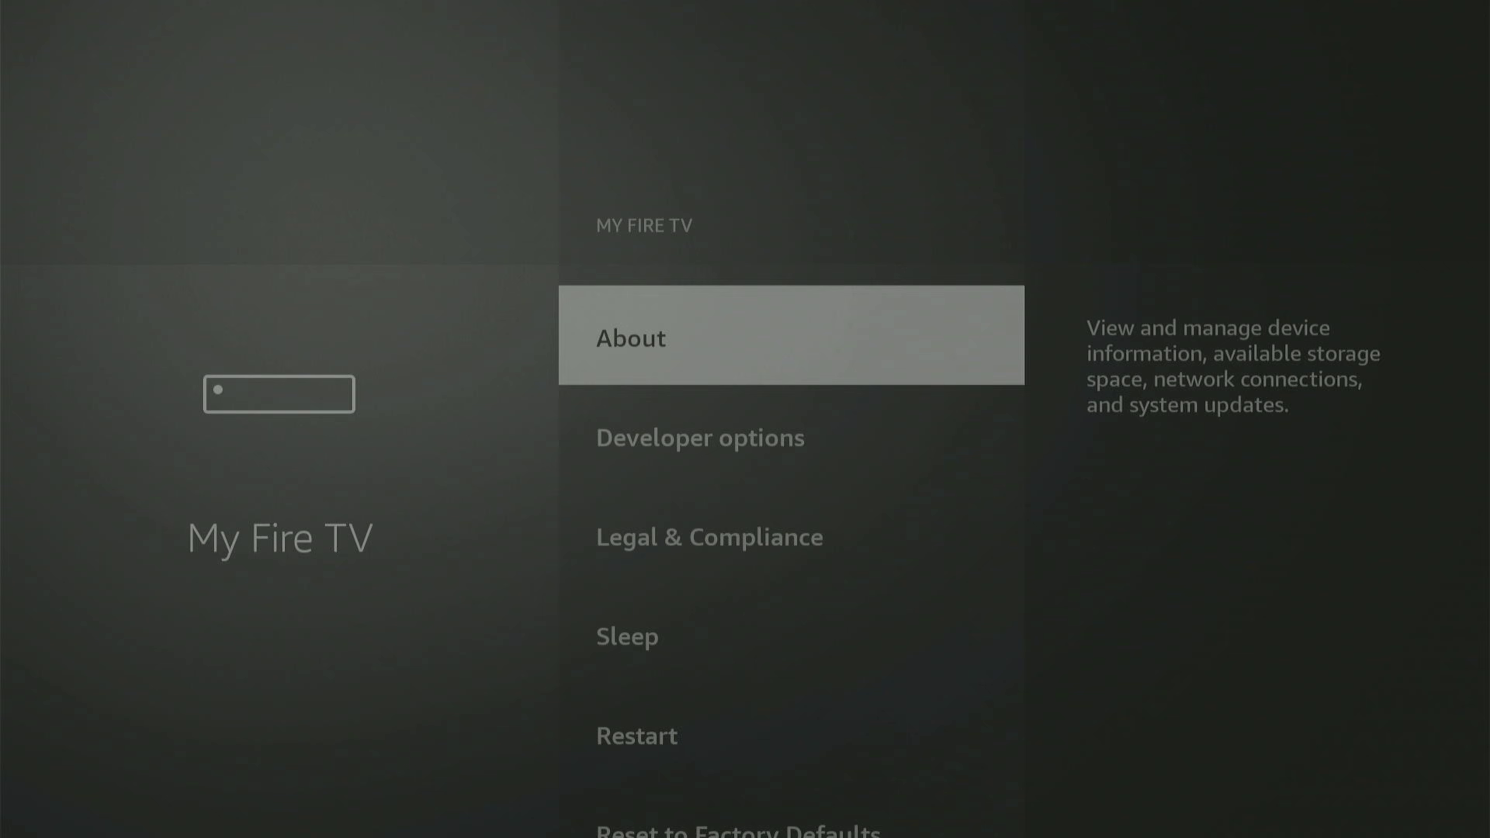
{"action": "key", "text": "Down"}
{"action": "key", "text": "Down"}
{"action": "key", "text": "Up"}
{"action": "key", "text": "Return"}
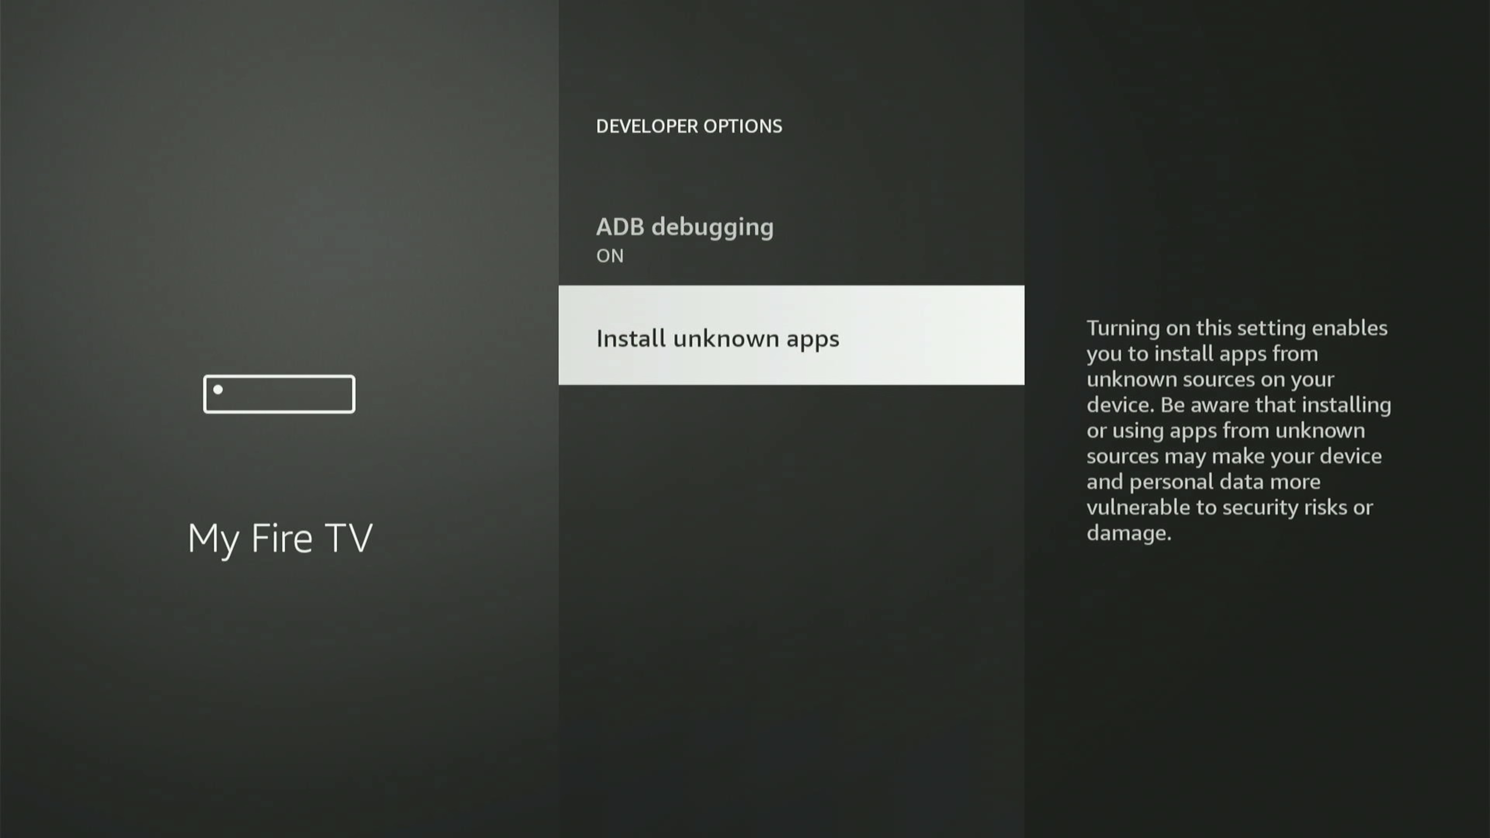
{"action": "key", "text": "Return"}
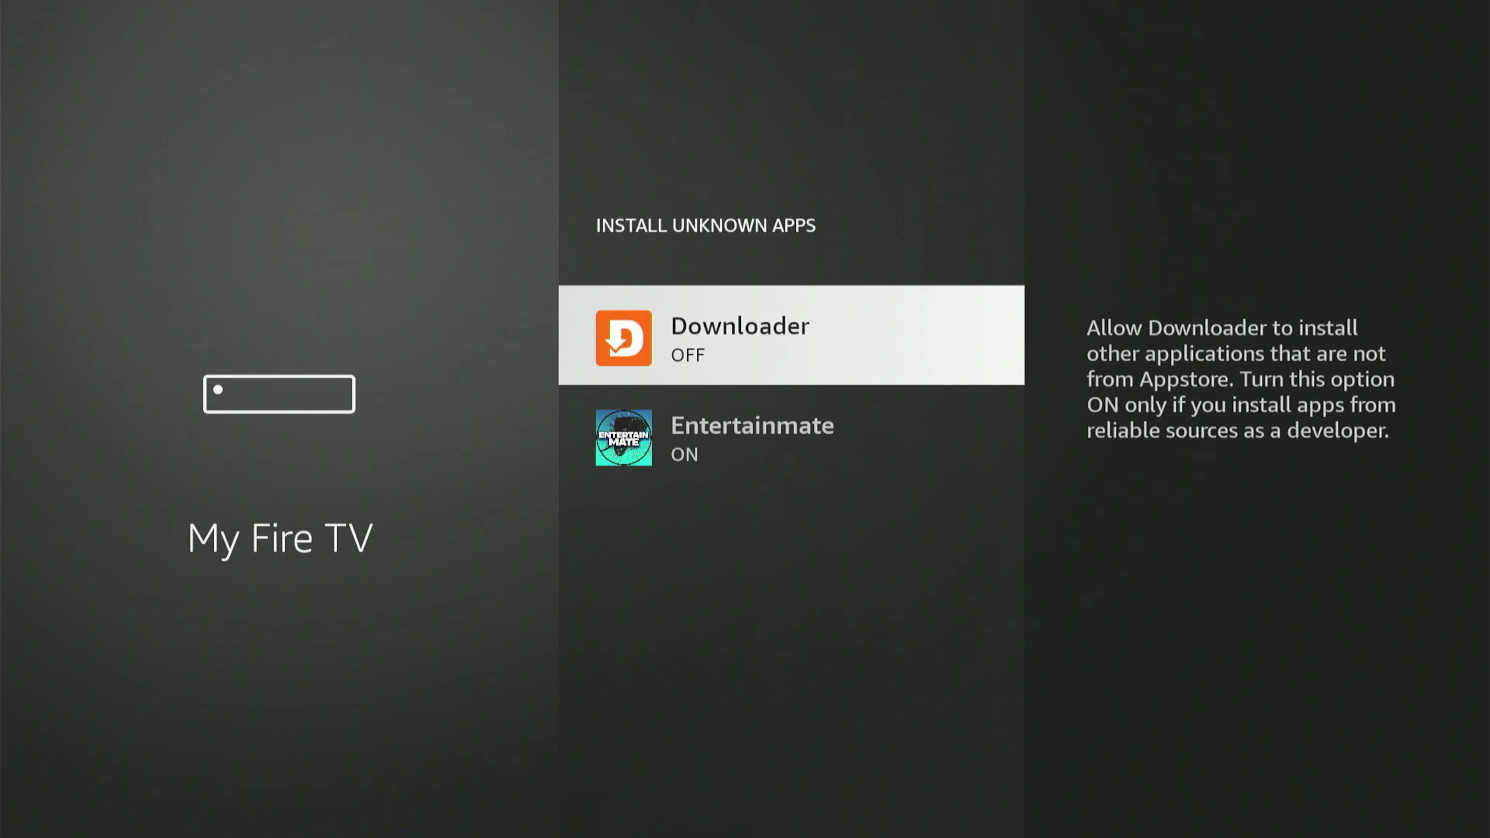
{"action": "key", "text": "Down"}
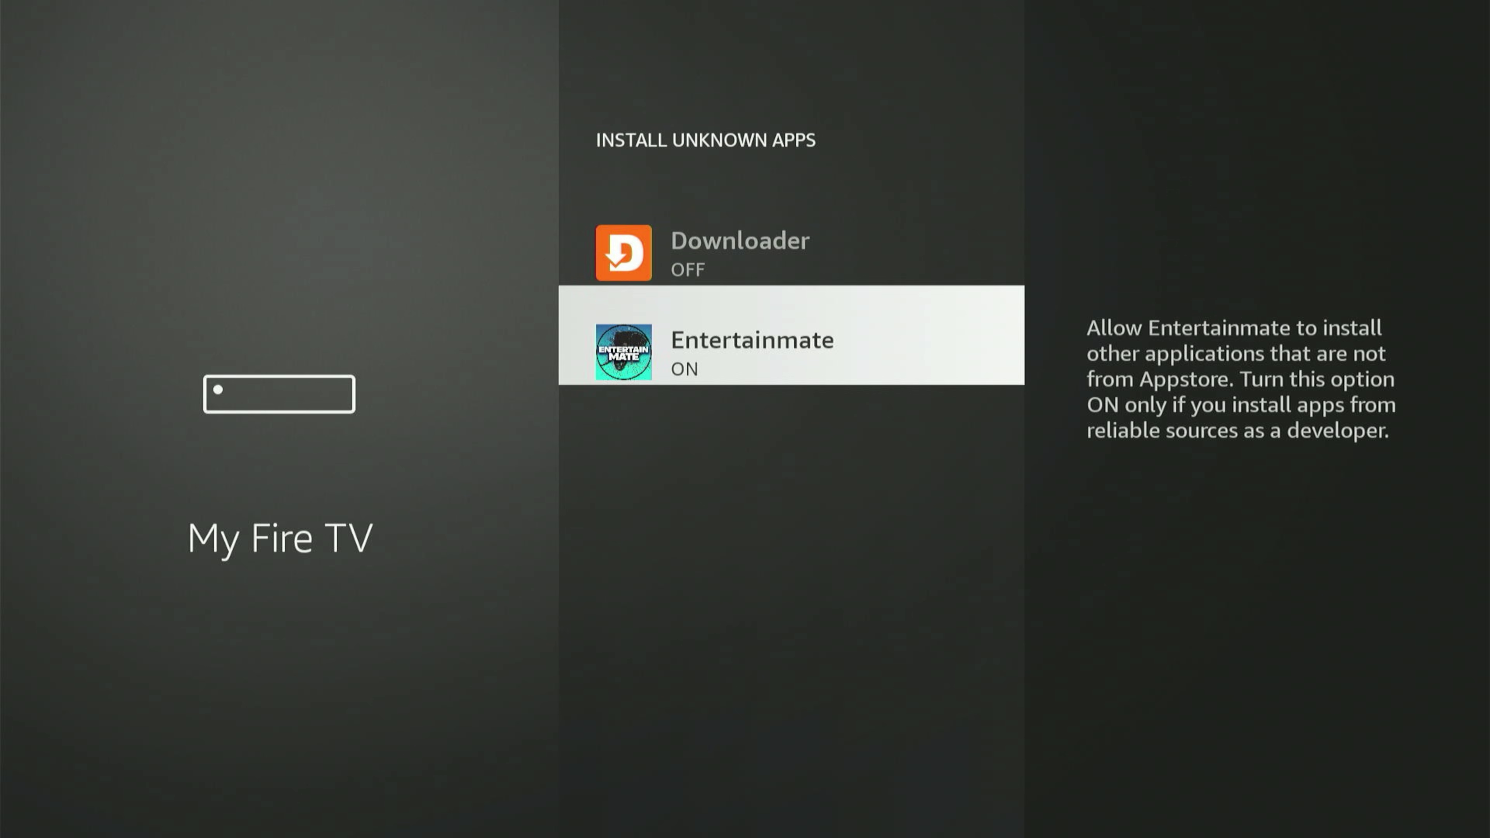
Turn on permission for Downloader to install unknown apps.
{"action": "key", "text": "Up"}
{"action": "key", "text": "Return"}
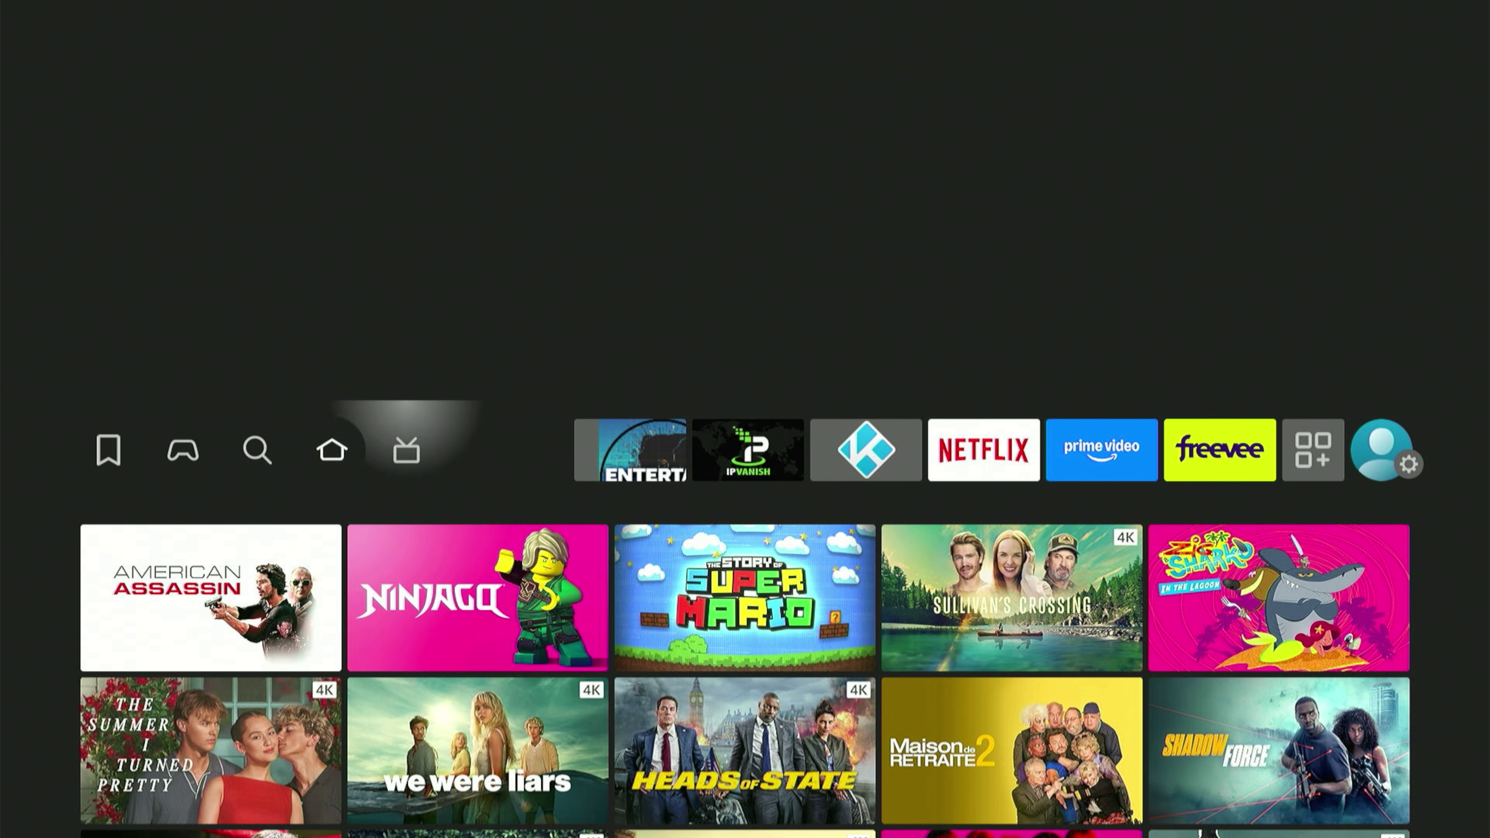
From the Home screen, open the full Your Apps & Channels list.
{"action": "key", "text": "Right"}
{"action": "key", "text": "Right"}
{"action": "key", "text": "Right"}
{"action": "key", "text": "Right"}
{"action": "key", "text": "Right"}
{"action": "key", "text": "Right"}
{"action": "key", "text": "Right"}
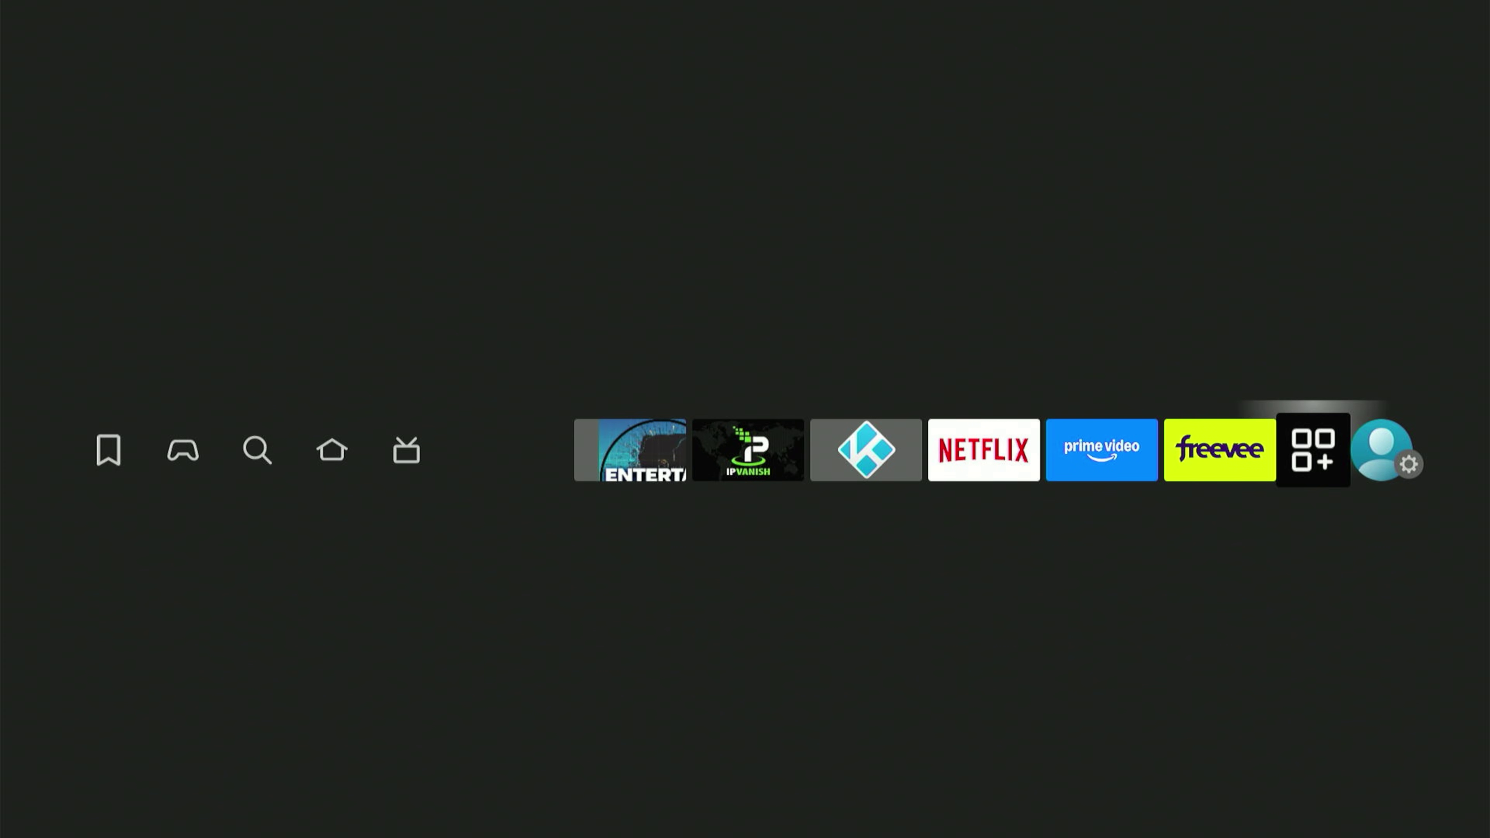
{"action": "key", "text": "Right"}
{"action": "key", "text": "Right"}
{"action": "key", "text": "Right"}
{"action": "key", "text": "Right"}
{"action": "key", "text": "Right"}
{"action": "key", "text": "Right"}
{"action": "key", "text": "Right"}
{"action": "key", "text": "Right"}
{"action": "key", "text": "Right"}
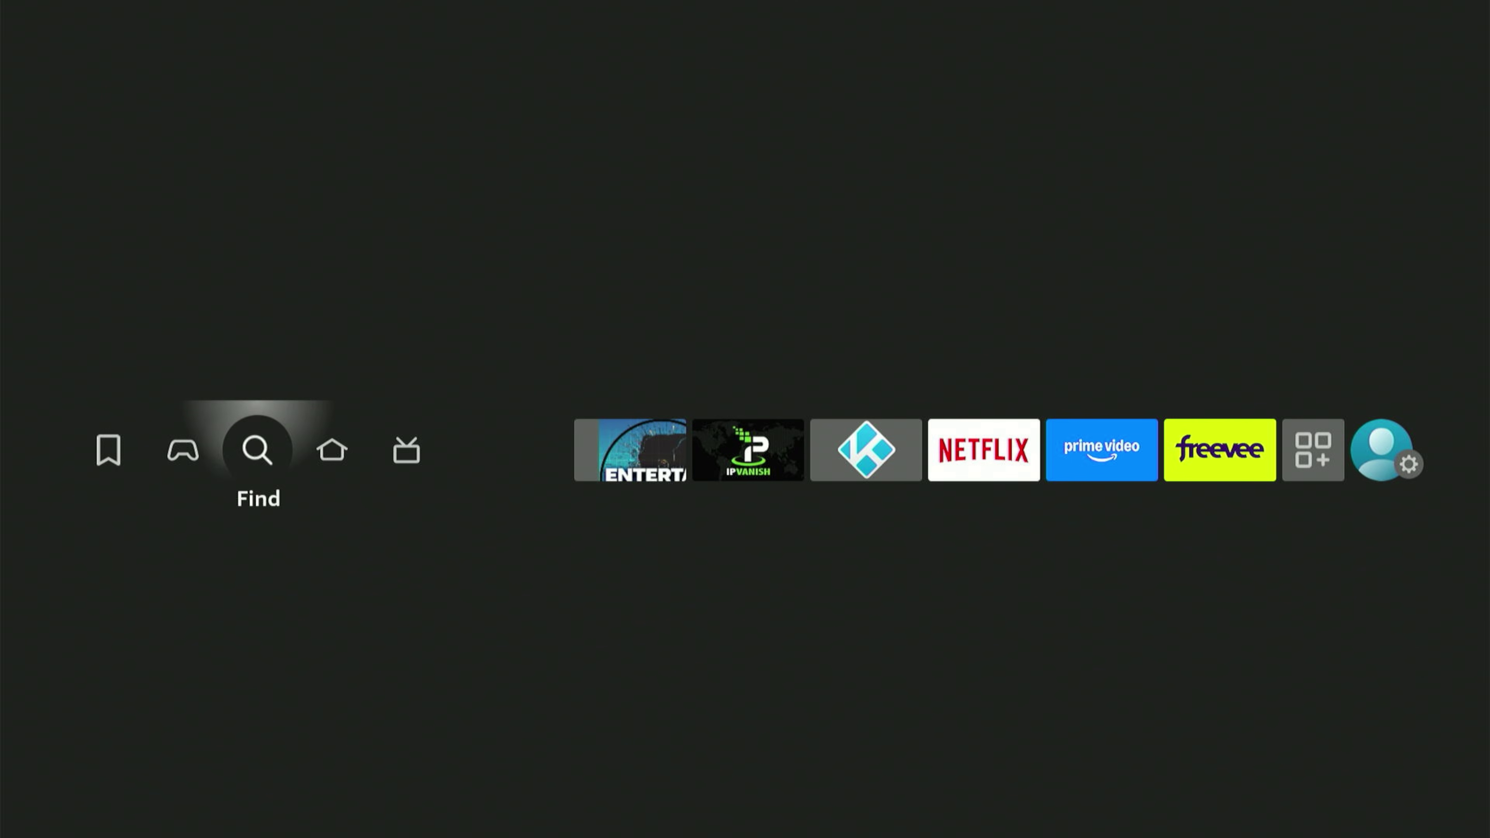
{"action": "key", "text": "Right"}
{"action": "key", "text": "Right"}
{"action": "key", "text": "Right"}
{"action": "key", "text": "Right"}
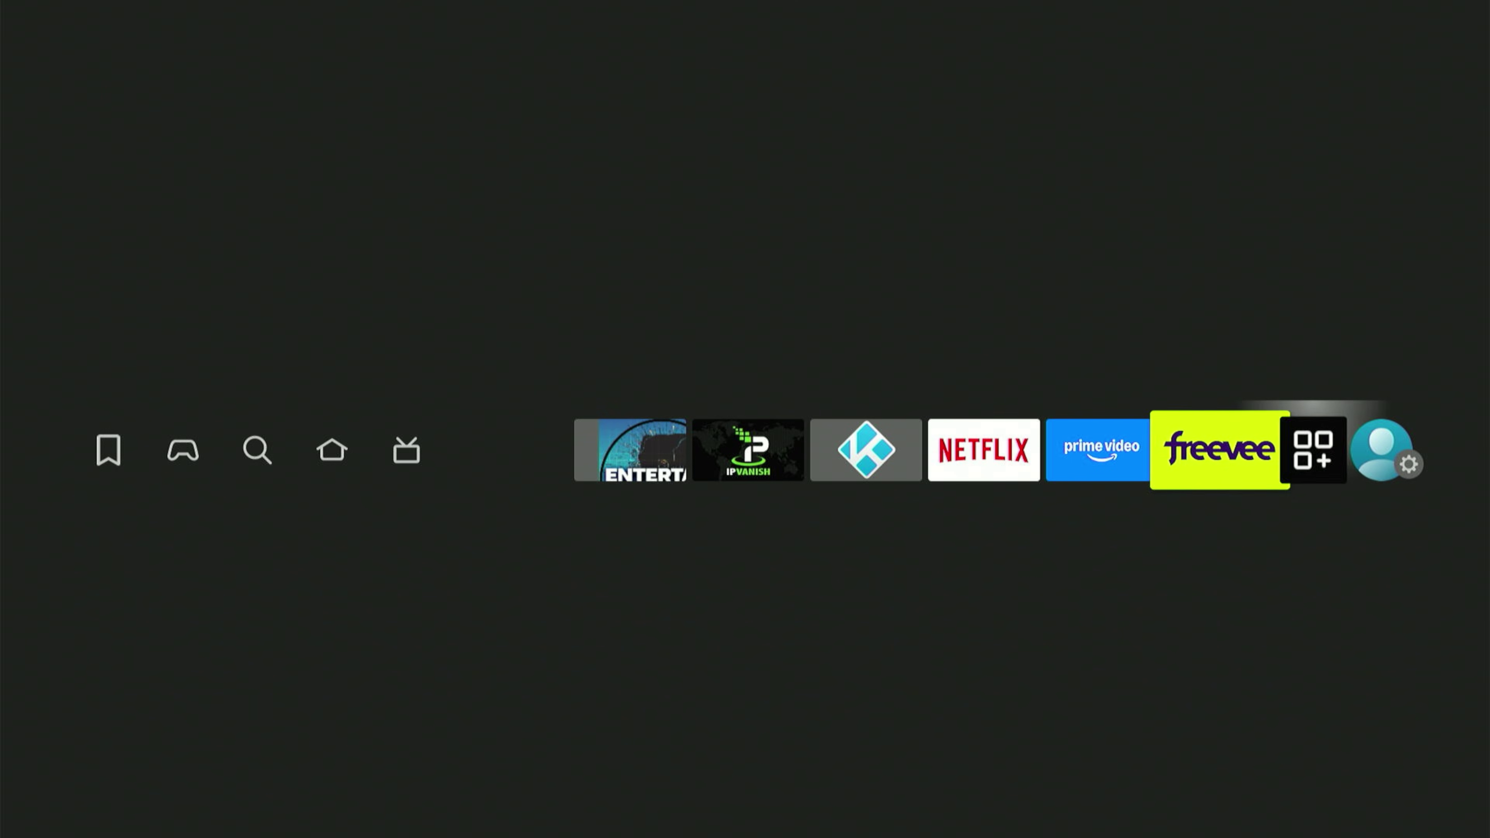
{"action": "key", "text": "Return"}
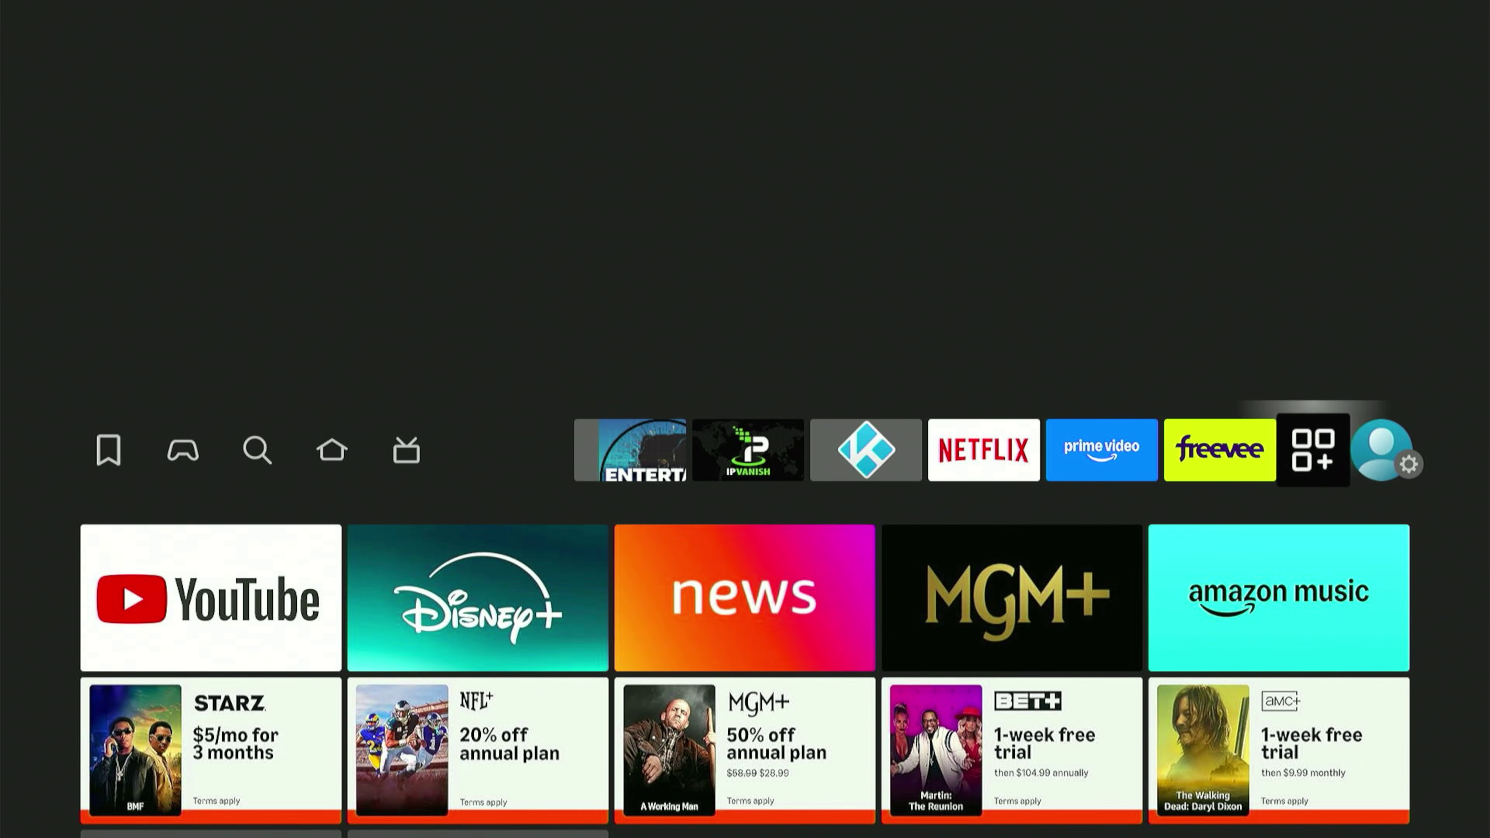
Launch Downloader from Your Apps & Channels and dismiss its quick start guide.
{"action": "key", "text": "Down"}
{"action": "key", "text": "Down"}
{"action": "key", "text": "Down"}
{"action": "key", "text": "Down"}
{"action": "key", "text": "Down"}
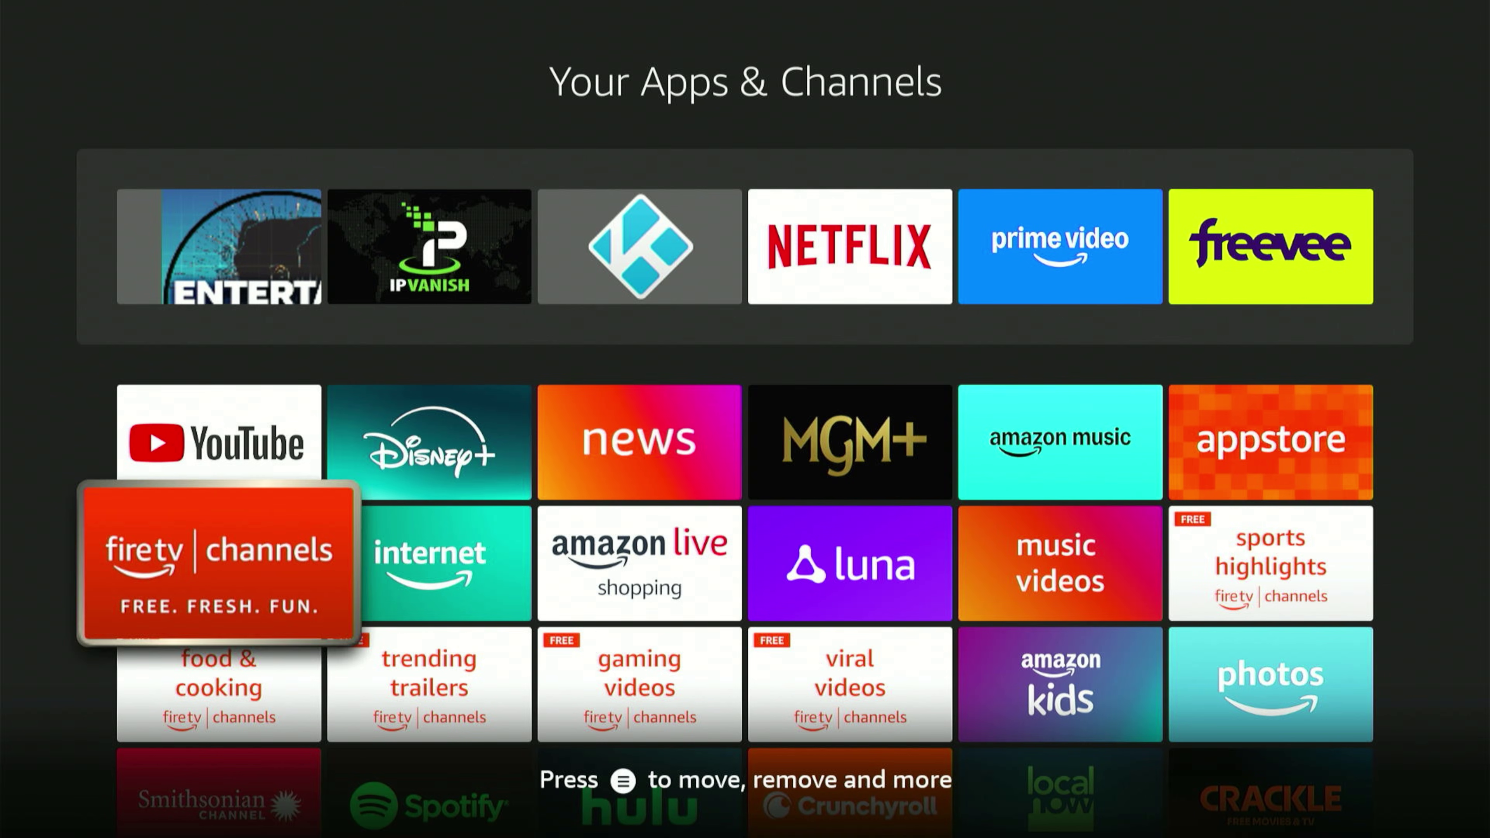
{"action": "key", "text": "Right"}
{"action": "key", "text": "Right"}
{"action": "key", "text": "Right"}
{"action": "key", "text": "Right"}
{"action": "key", "text": "Right"}
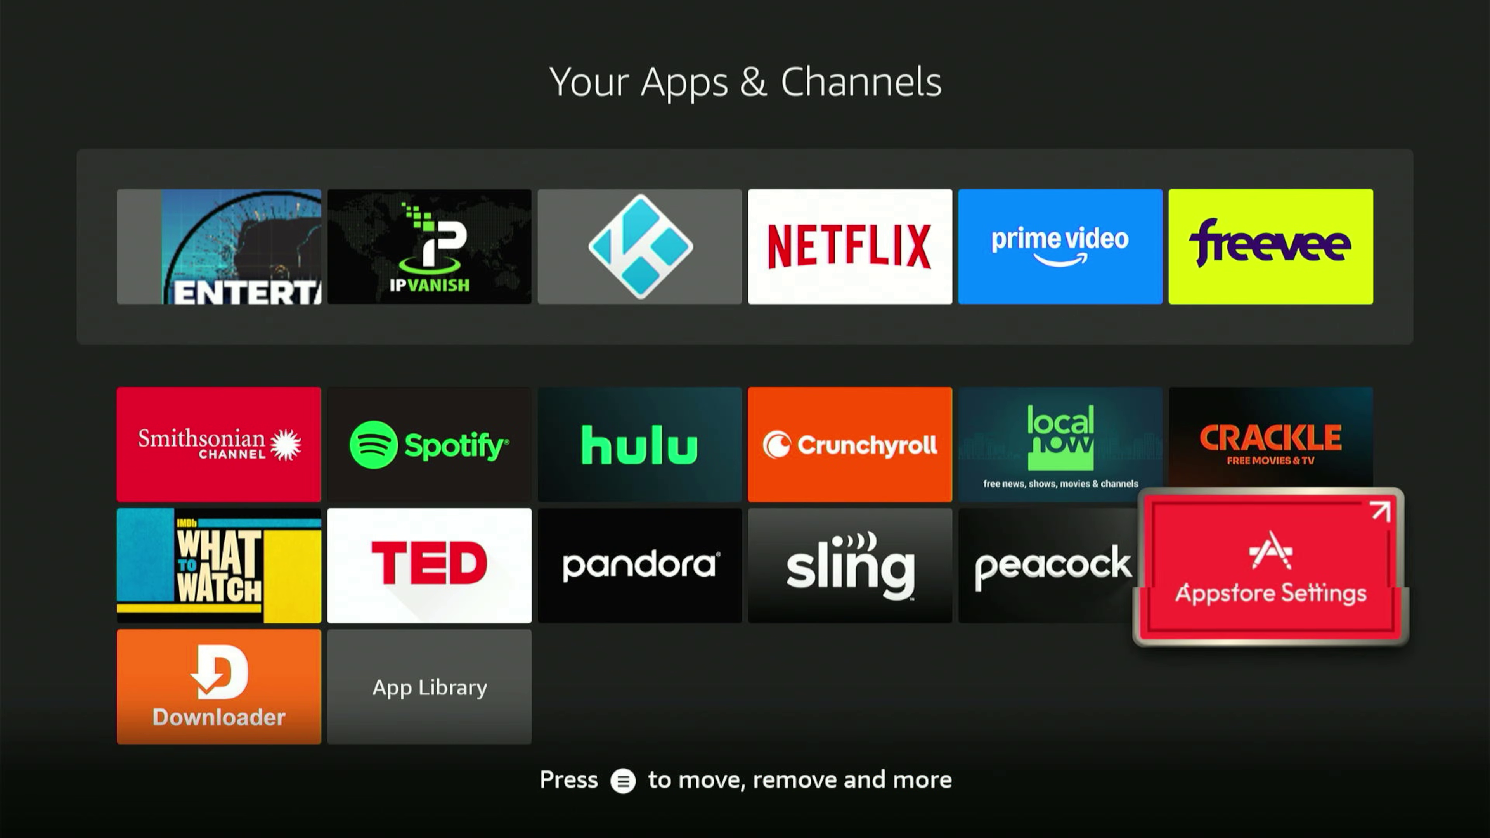
{"action": "key", "text": "Down"}
{"action": "key", "text": "Up"}
{"action": "key", "text": "Down"}
{"action": "key", "text": "Right"}
{"action": "key", "text": "Down"}
{"action": "key", "text": "Down"}
{"action": "key", "text": "Down"}
{"action": "key", "text": "Down"}
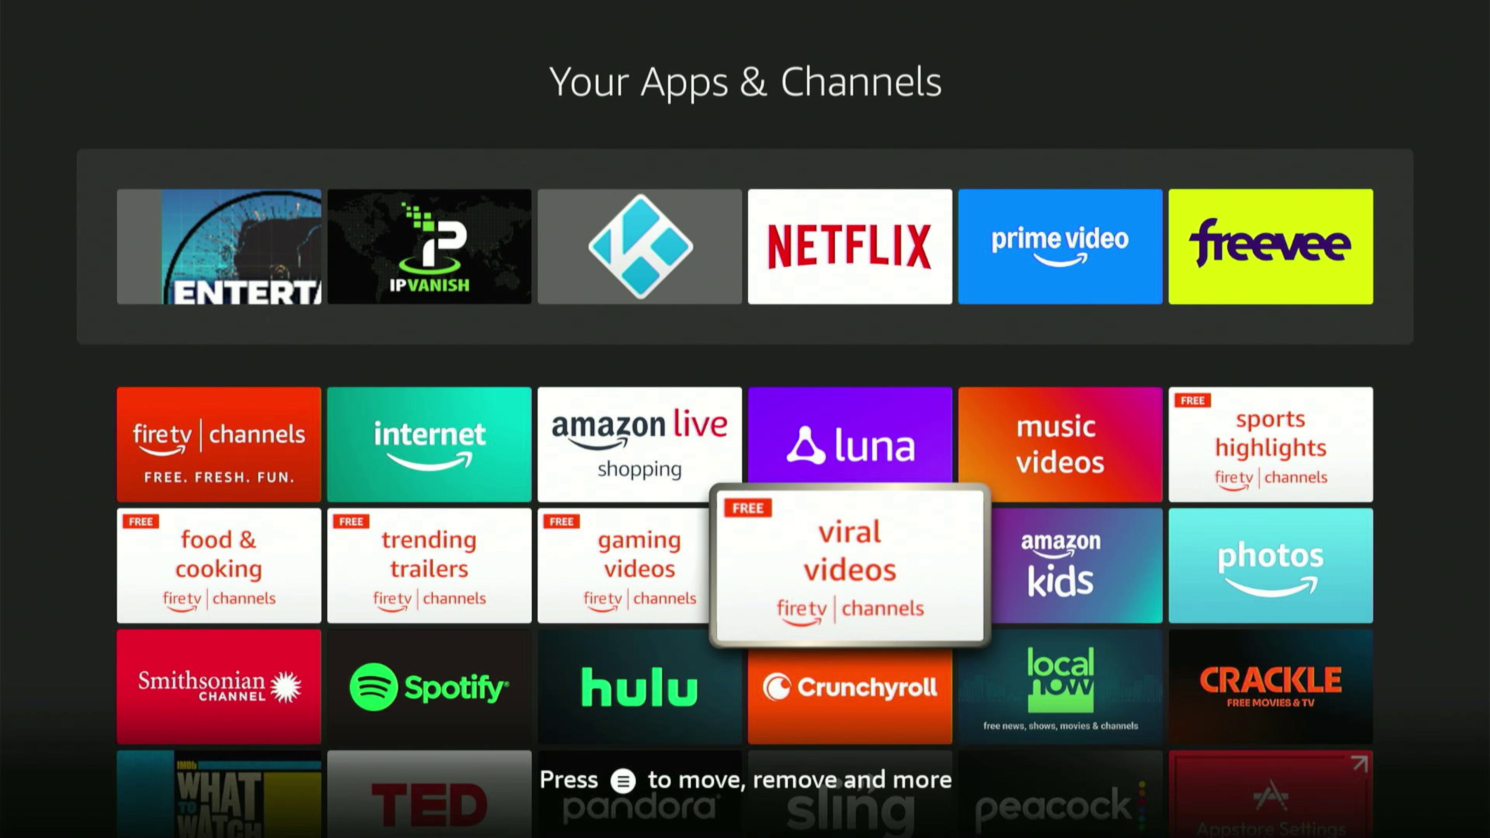
{"action": "key", "text": "Left"}
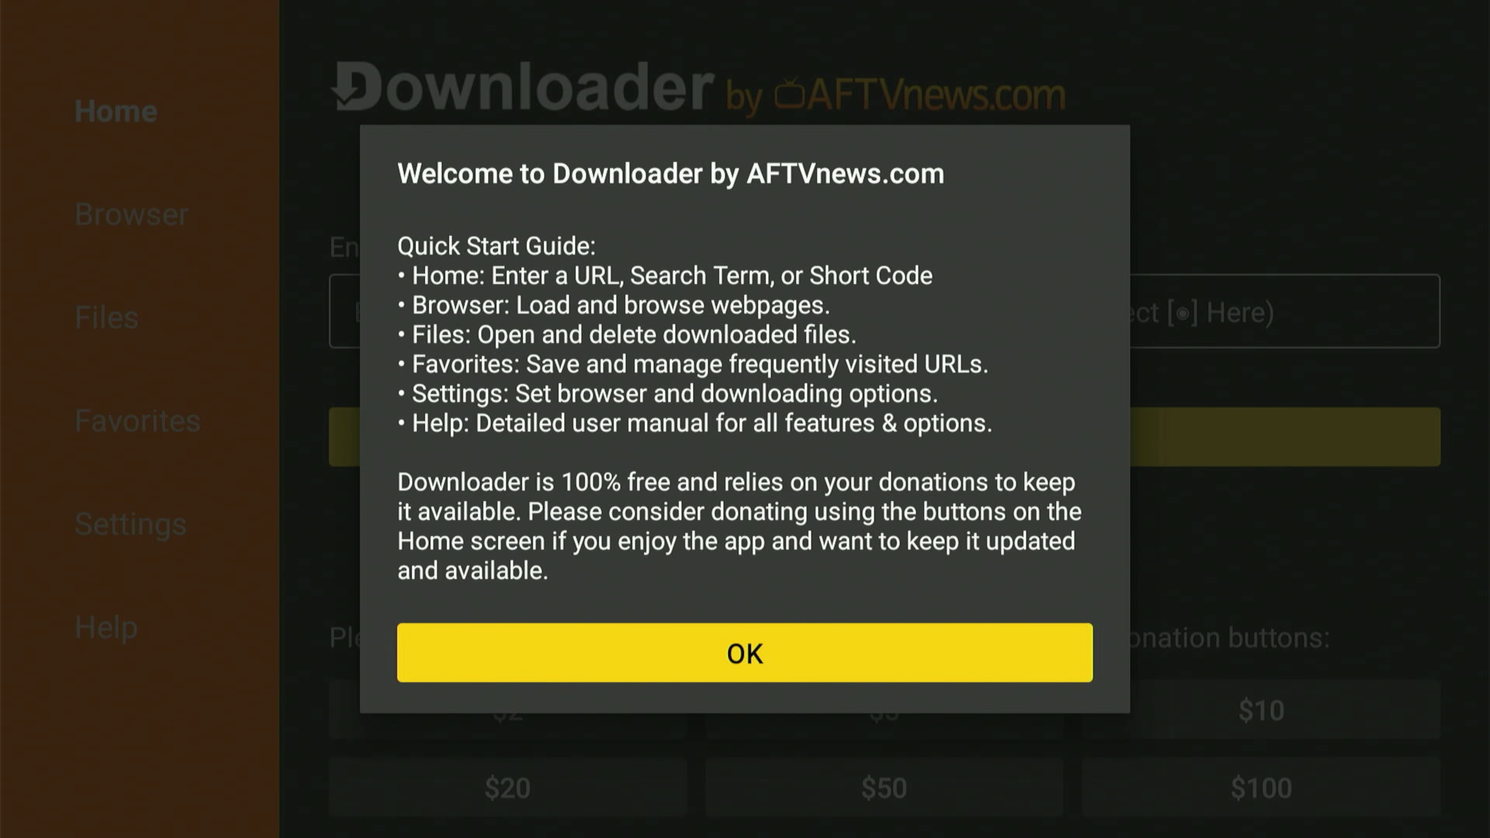
{"action": "key", "text": "Return"}
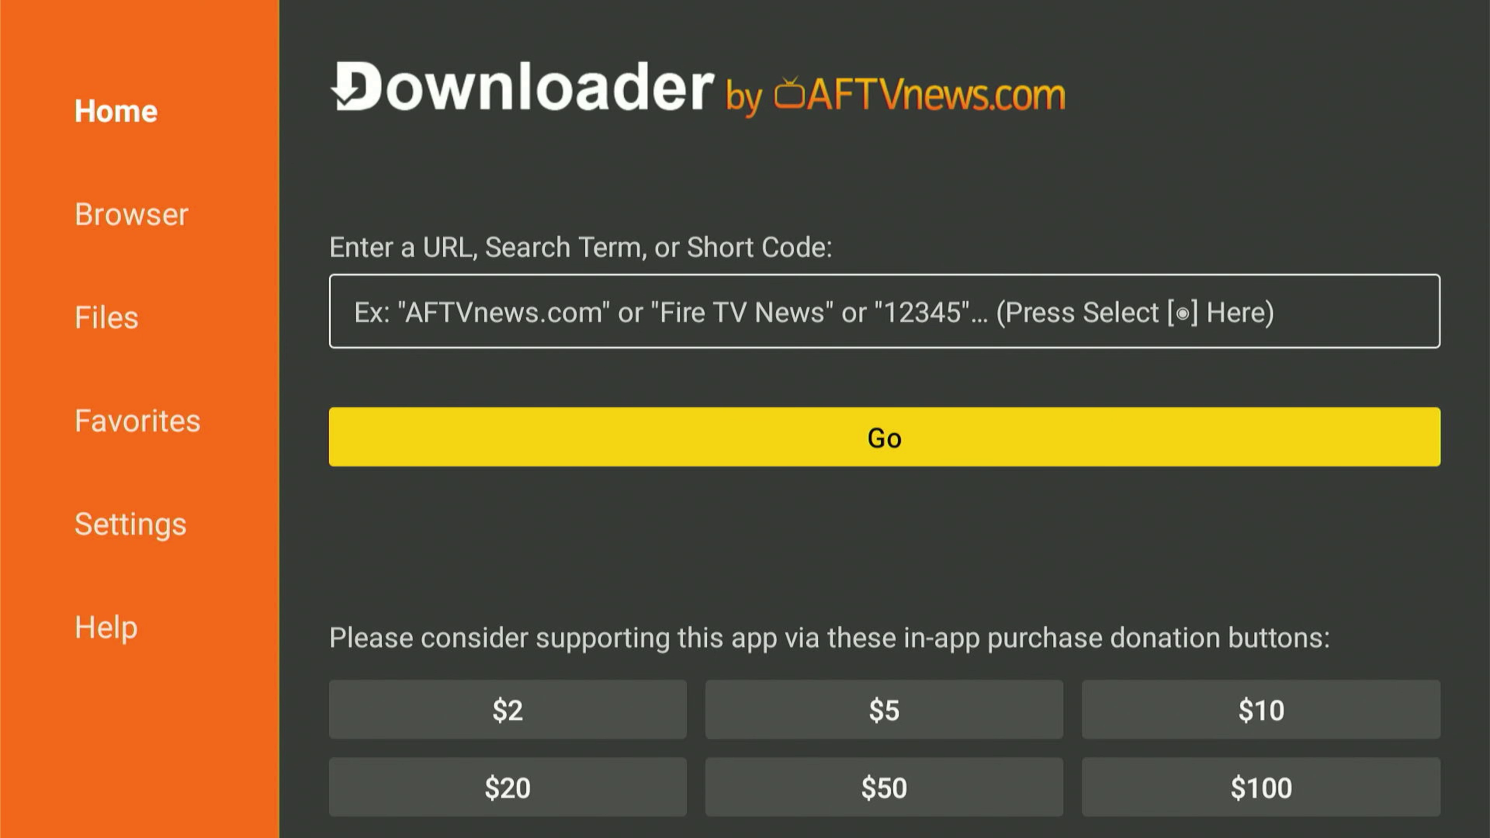
Enter the short code 3826020 in Downloader's URL, search term or short code field.
{"action": "key", "text": "Up"}
{"action": "key", "text": "Return"}
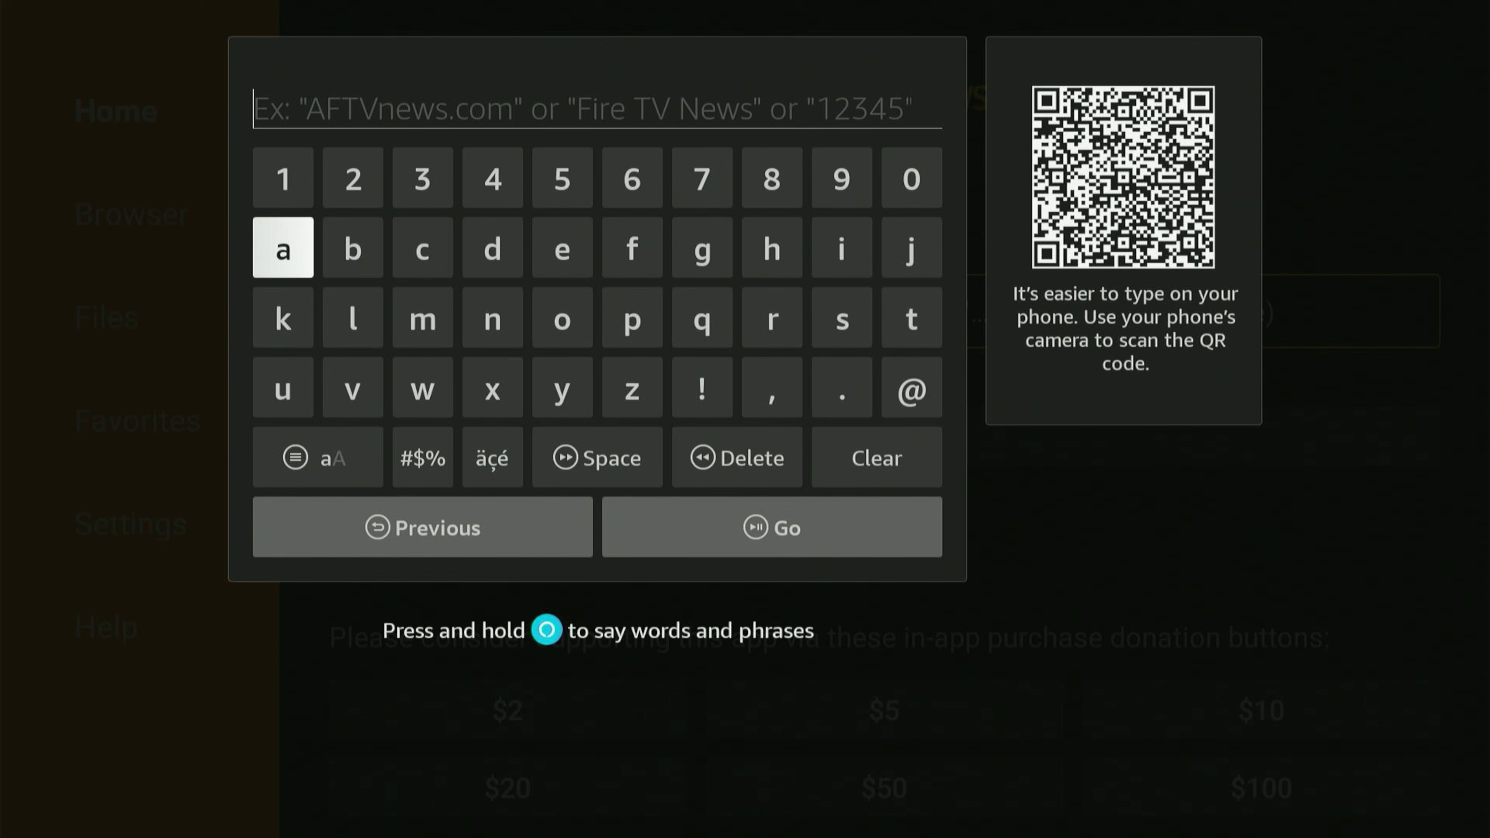
{"action": "key", "text": "Up"}
{"action": "key", "text": "Right"}
{"action": "key", "text": "Right"}
{"action": "key", "text": "Return"}
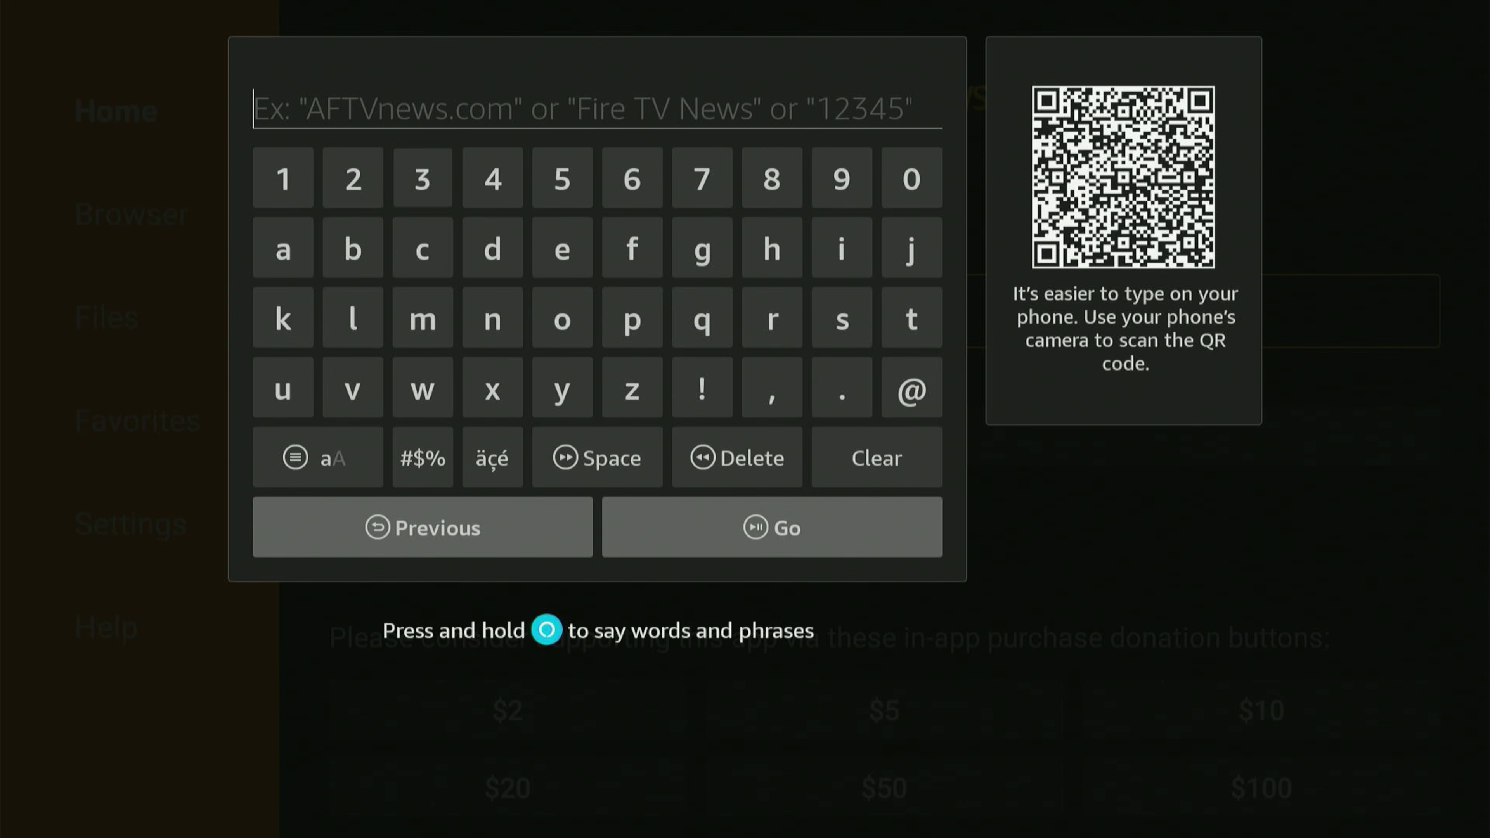
{"action": "key", "text": "Right"}
{"action": "key", "text": "Right"}
{"action": "key", "text": "Right"}
{"action": "key", "text": "Right"}
{"action": "key", "text": "Right"}
{"action": "key", "text": "Return"}
{"action": "key", "text": "Left"}
{"action": "key", "text": "Left"}
{"action": "key", "text": "Left"}
{"action": "key", "text": "Left"}
{"action": "key", "text": "Left"}
{"action": "key", "text": "Left"}
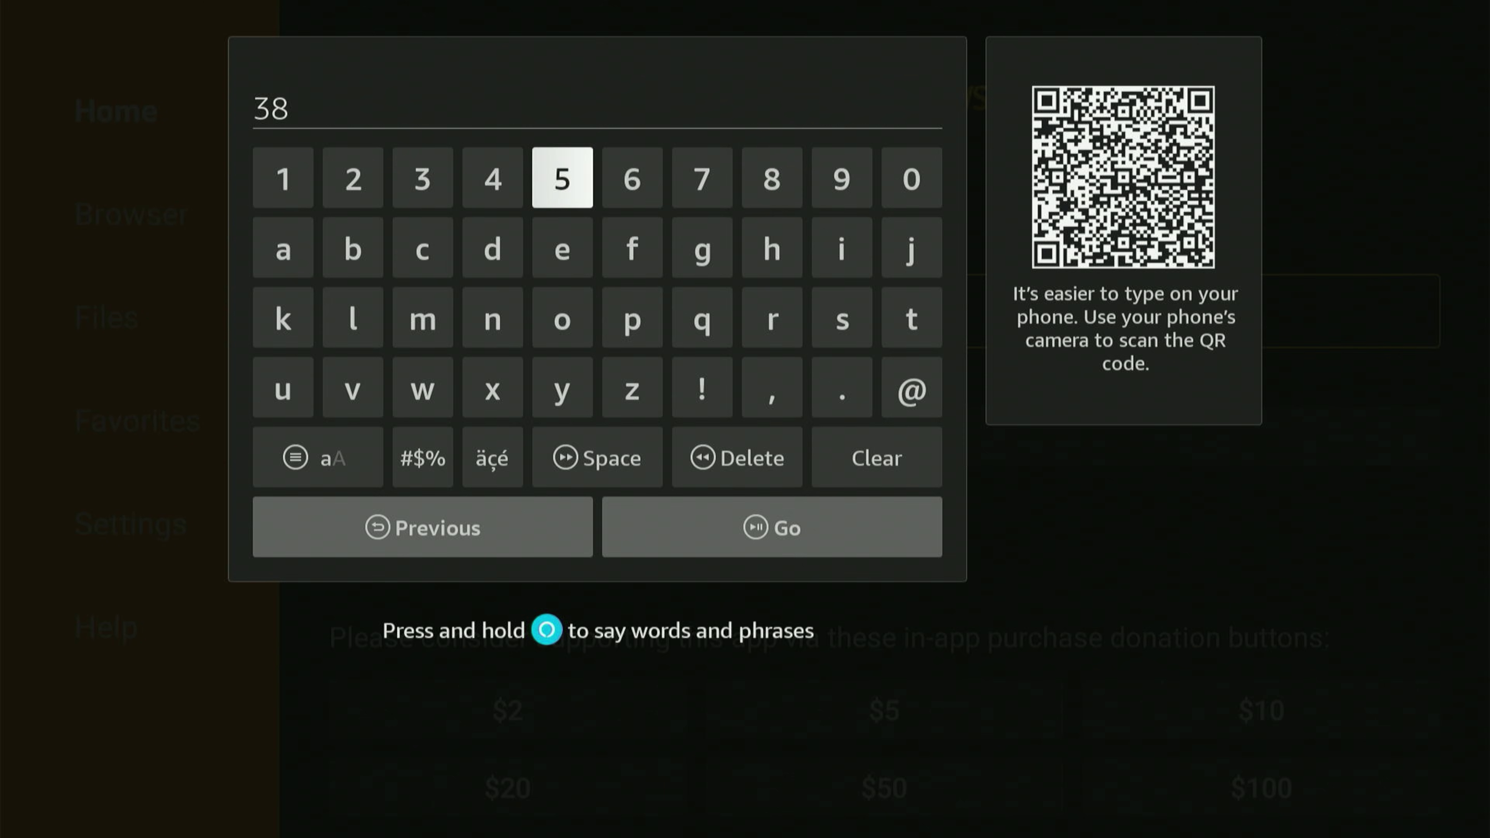
{"action": "key", "text": "Return"}
{"action": "key", "text": "Right"}
{"action": "key", "text": "Right"}
{"action": "key", "text": "Right"}
{"action": "key", "text": "Right"}
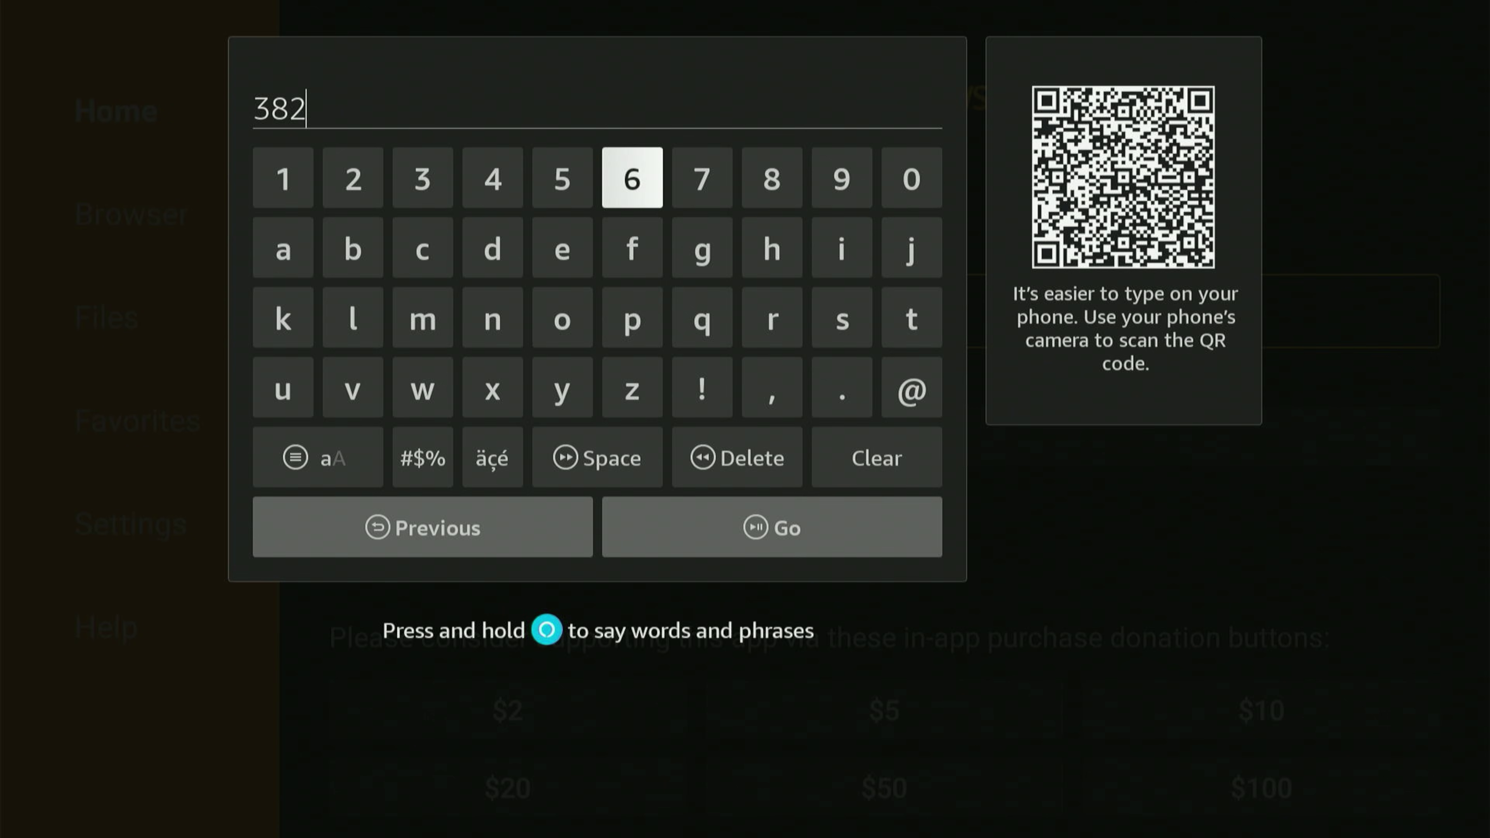
{"action": "key", "text": "Return"}
{"action": "key", "text": "Right"}
{"action": "key", "text": "Right"}
{"action": "key", "text": "Right"}
{"action": "key", "text": "Right"}
{"action": "key", "text": "Return"}
{"action": "key", "text": "Right"}
{"action": "key", "text": "Right"}
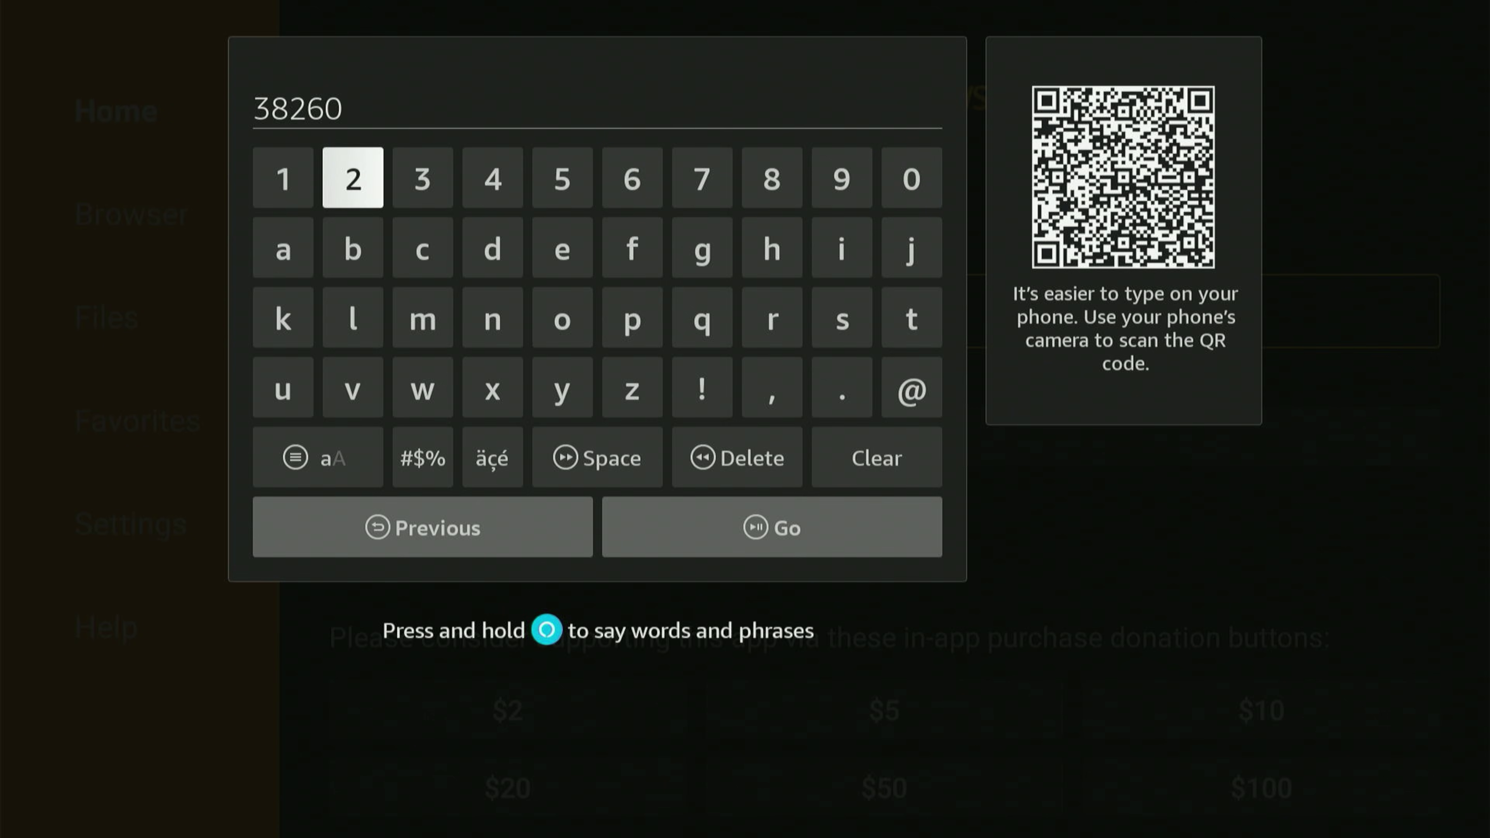
{"action": "key", "text": "Return"}
{"action": "key", "text": "Left"}
{"action": "key", "text": "Left"}
{"action": "key", "text": "Return"}
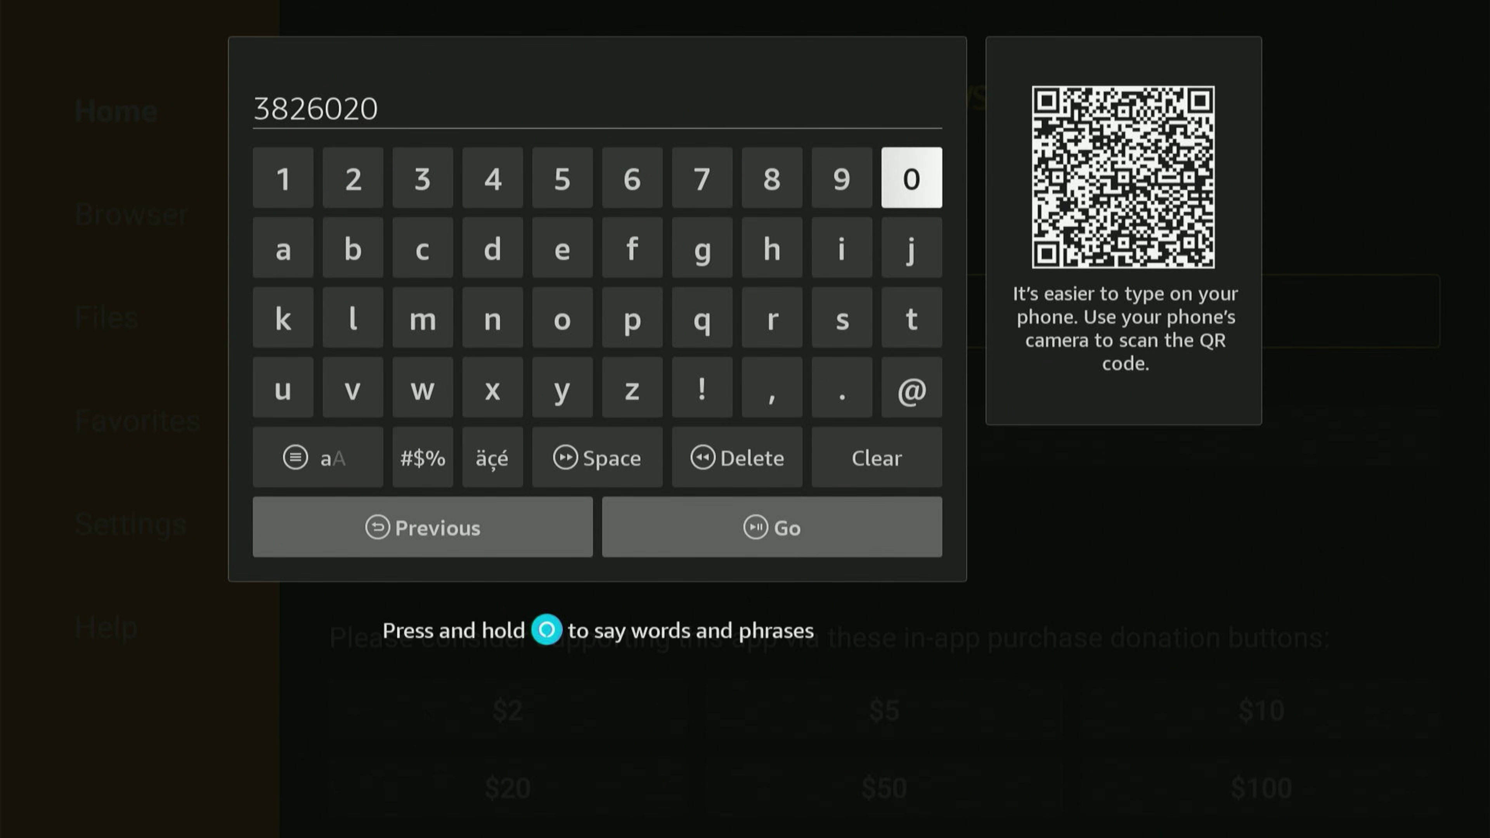
Submit the entered short code to download its APK file.
{"action": "key", "text": "Left"}
{"action": "key", "text": "Left"}
{"action": "key", "text": "Left"}
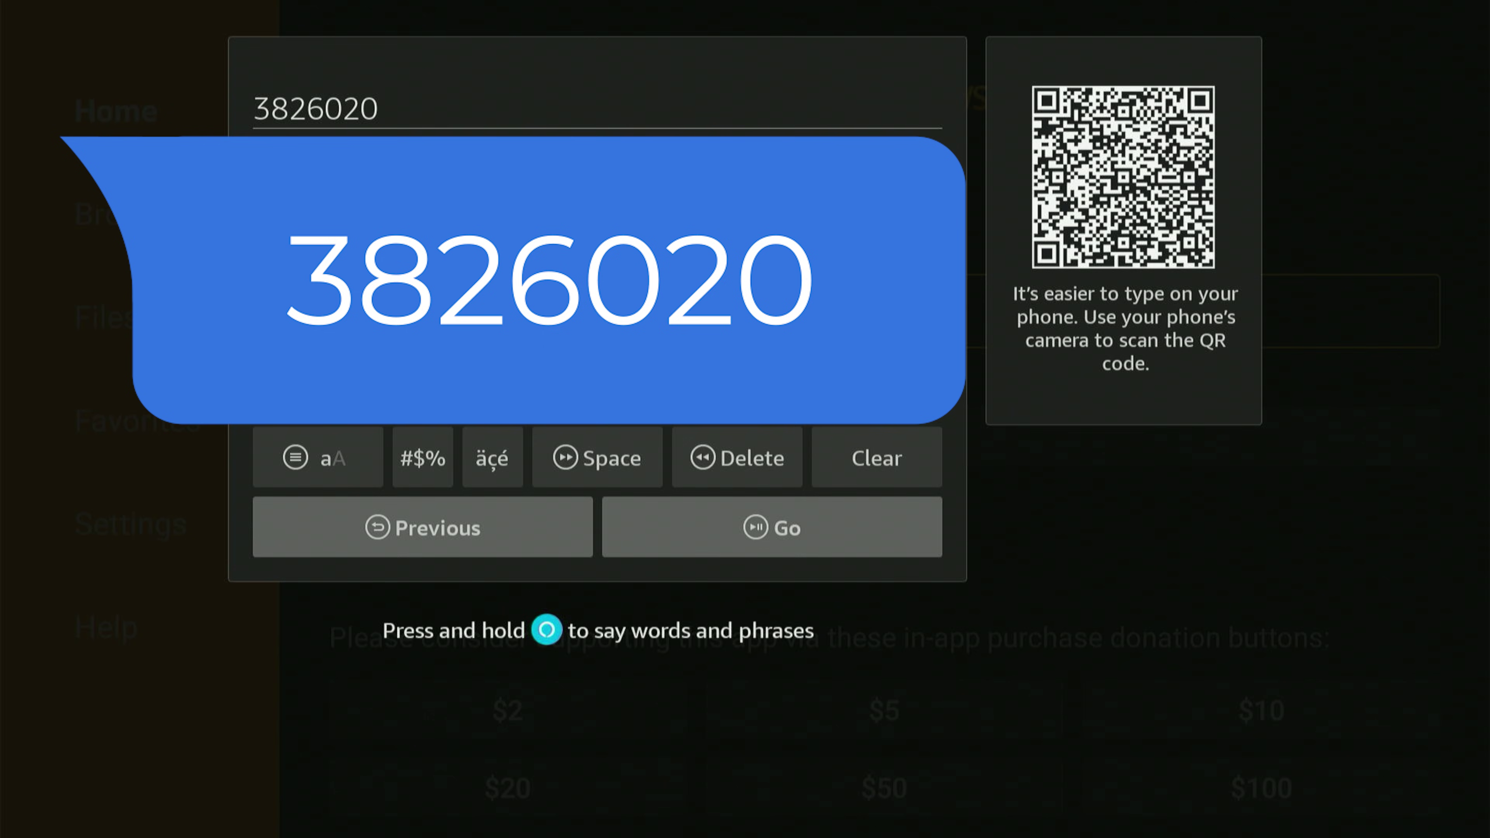
{"action": "key", "text": "Down"}
{"action": "key", "text": "Right"}
{"action": "key", "text": "Right"}
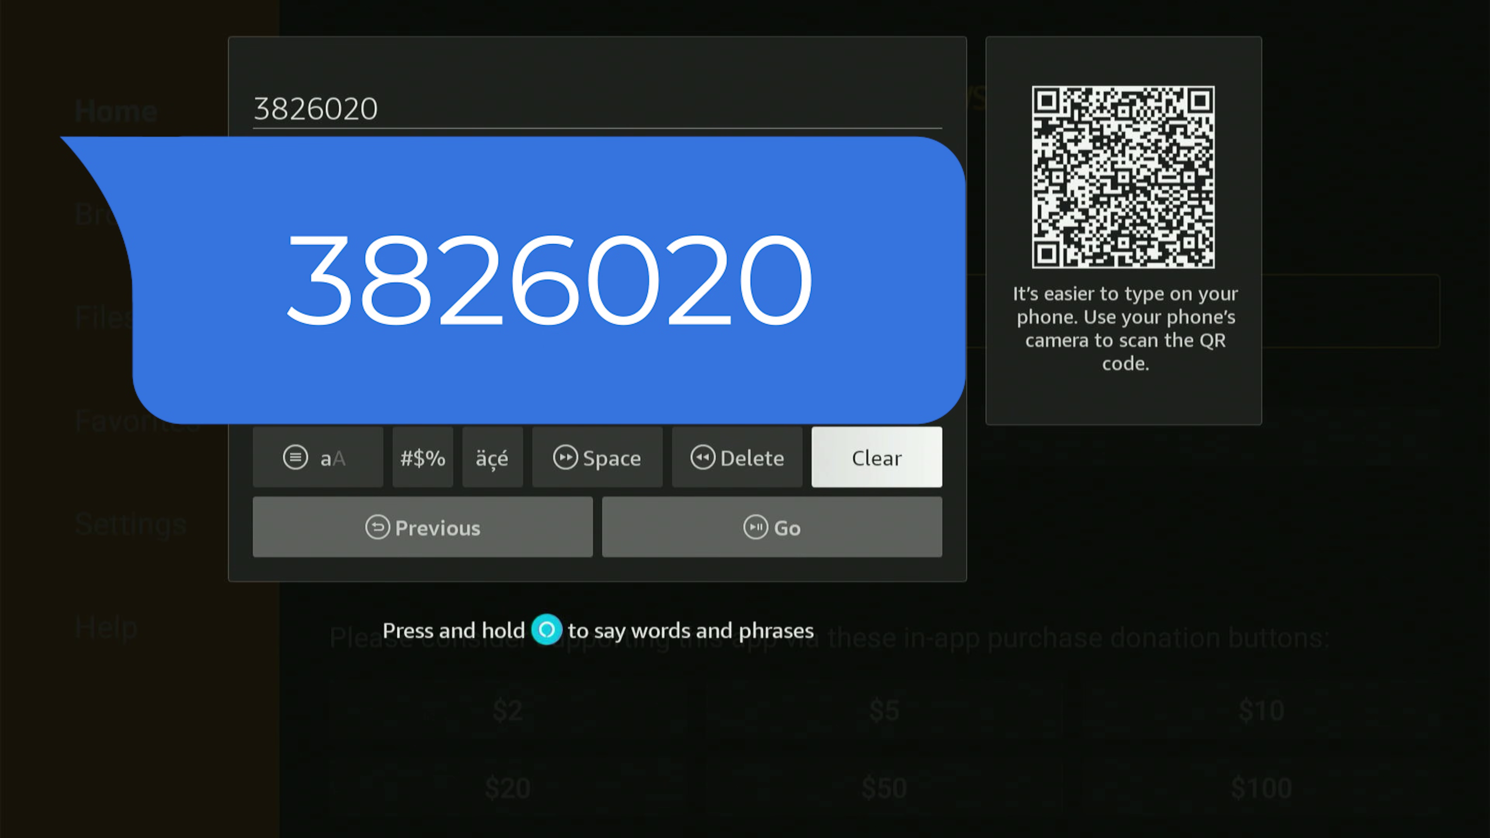
{"action": "key", "text": "Down"}
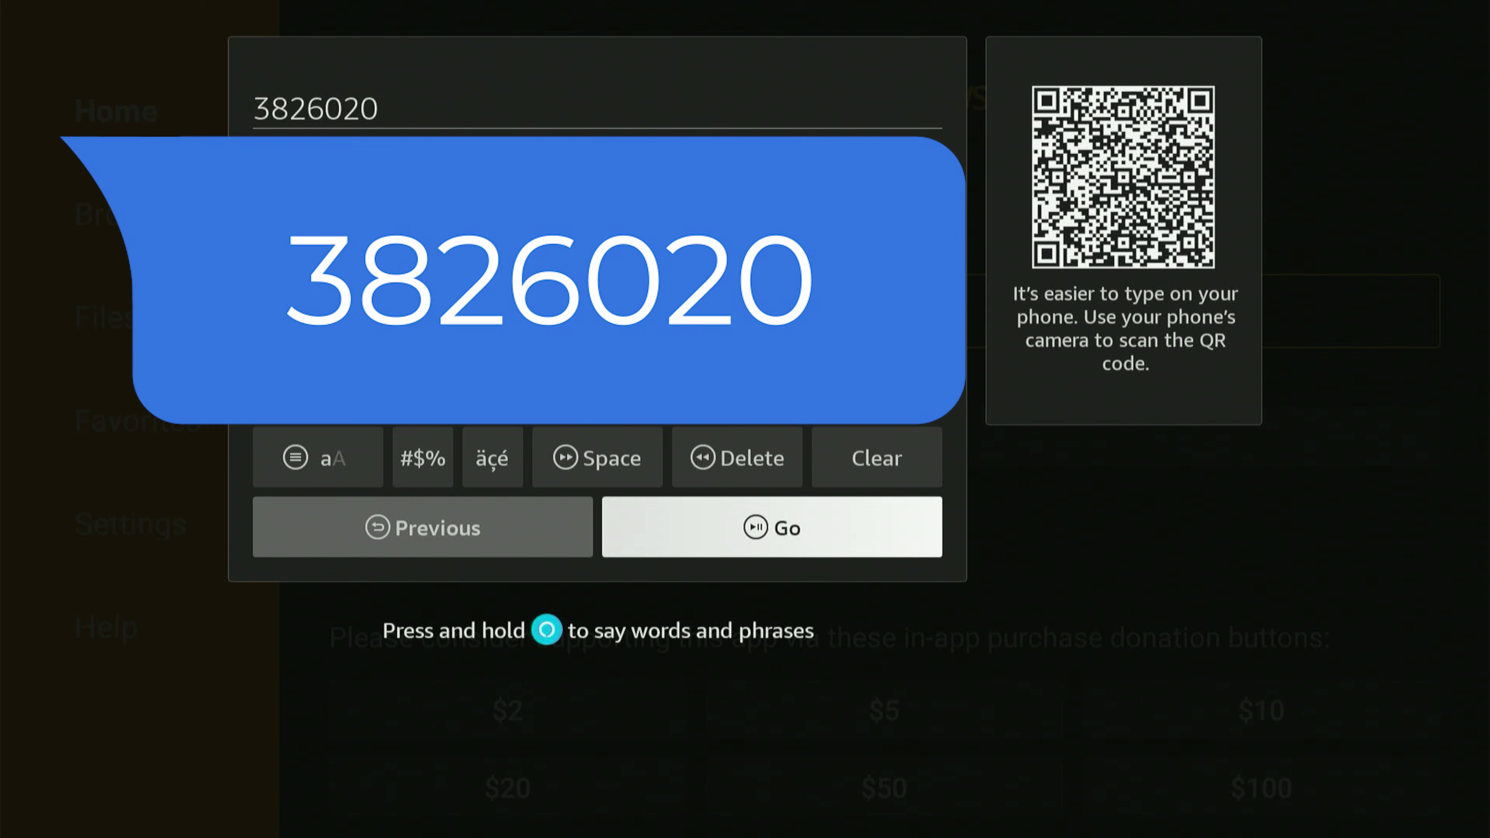
{"action": "key", "text": "Return"}
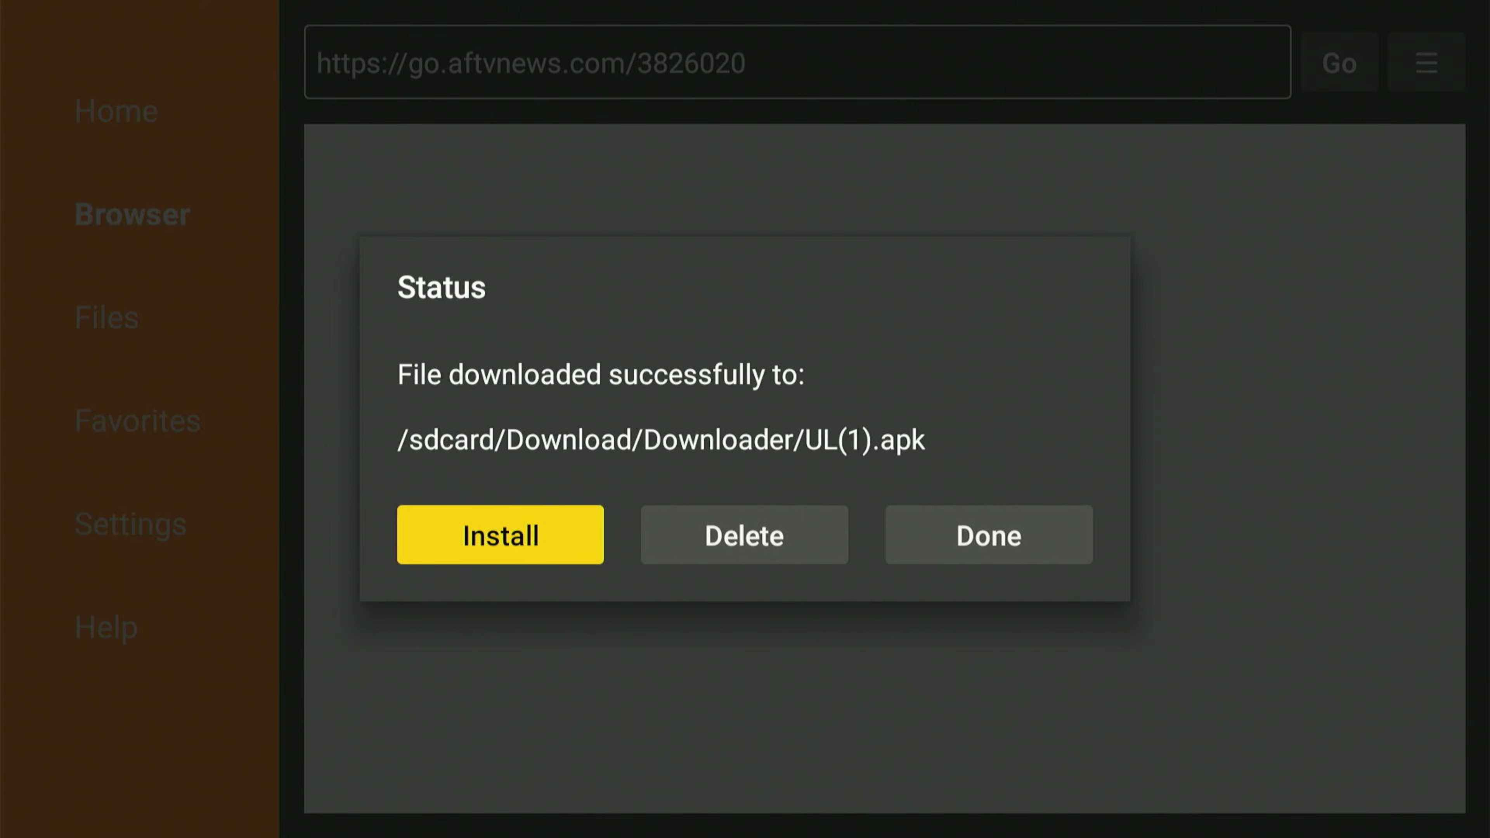
Delete the downloaded installer file UL(1).apk and confirm the deletion.
{"action": "key", "text": "Right"}
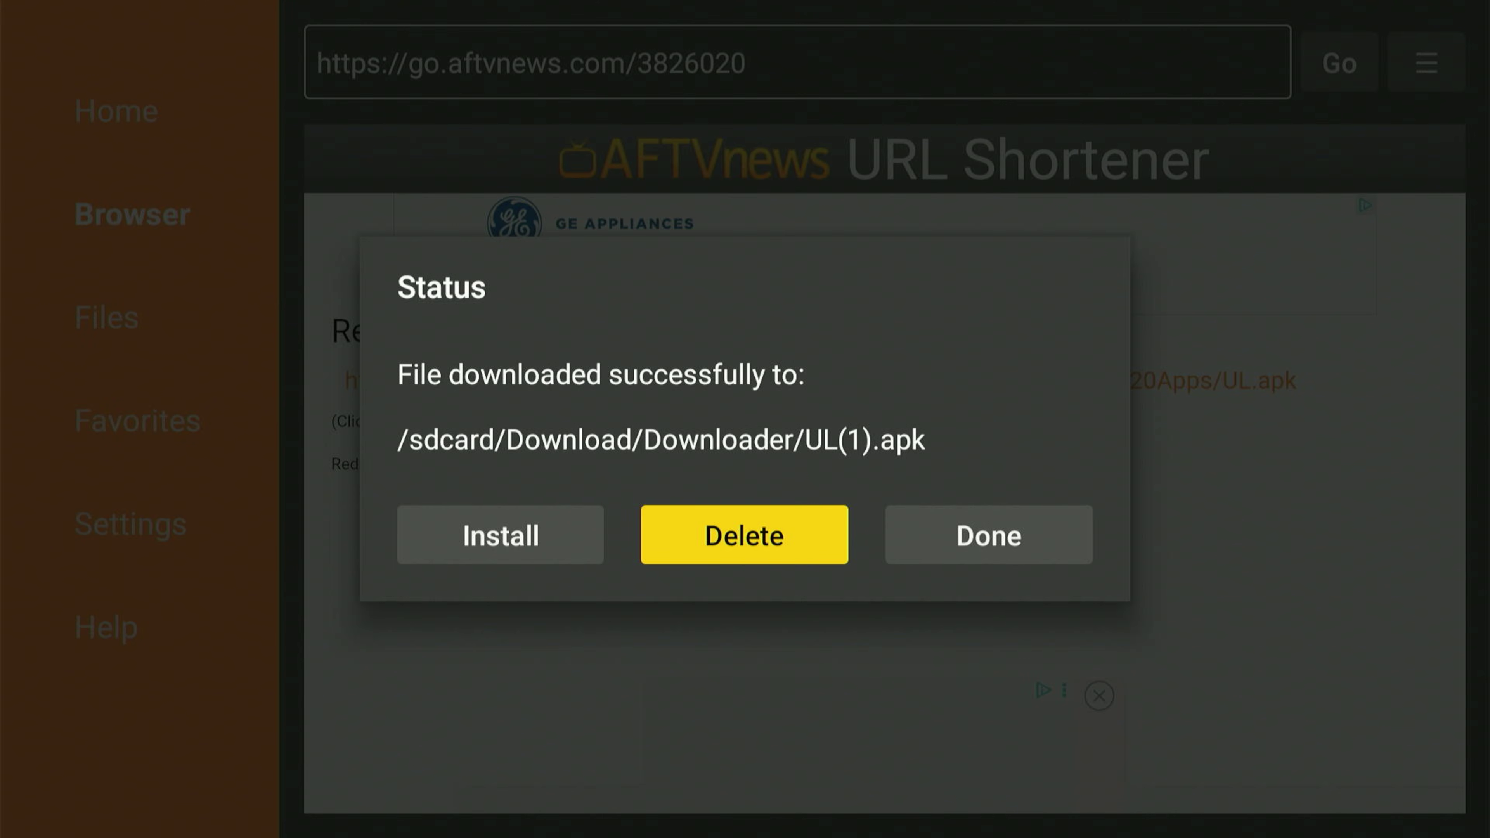
{"action": "key", "text": "Return"}
{"action": "key", "text": "Left"}
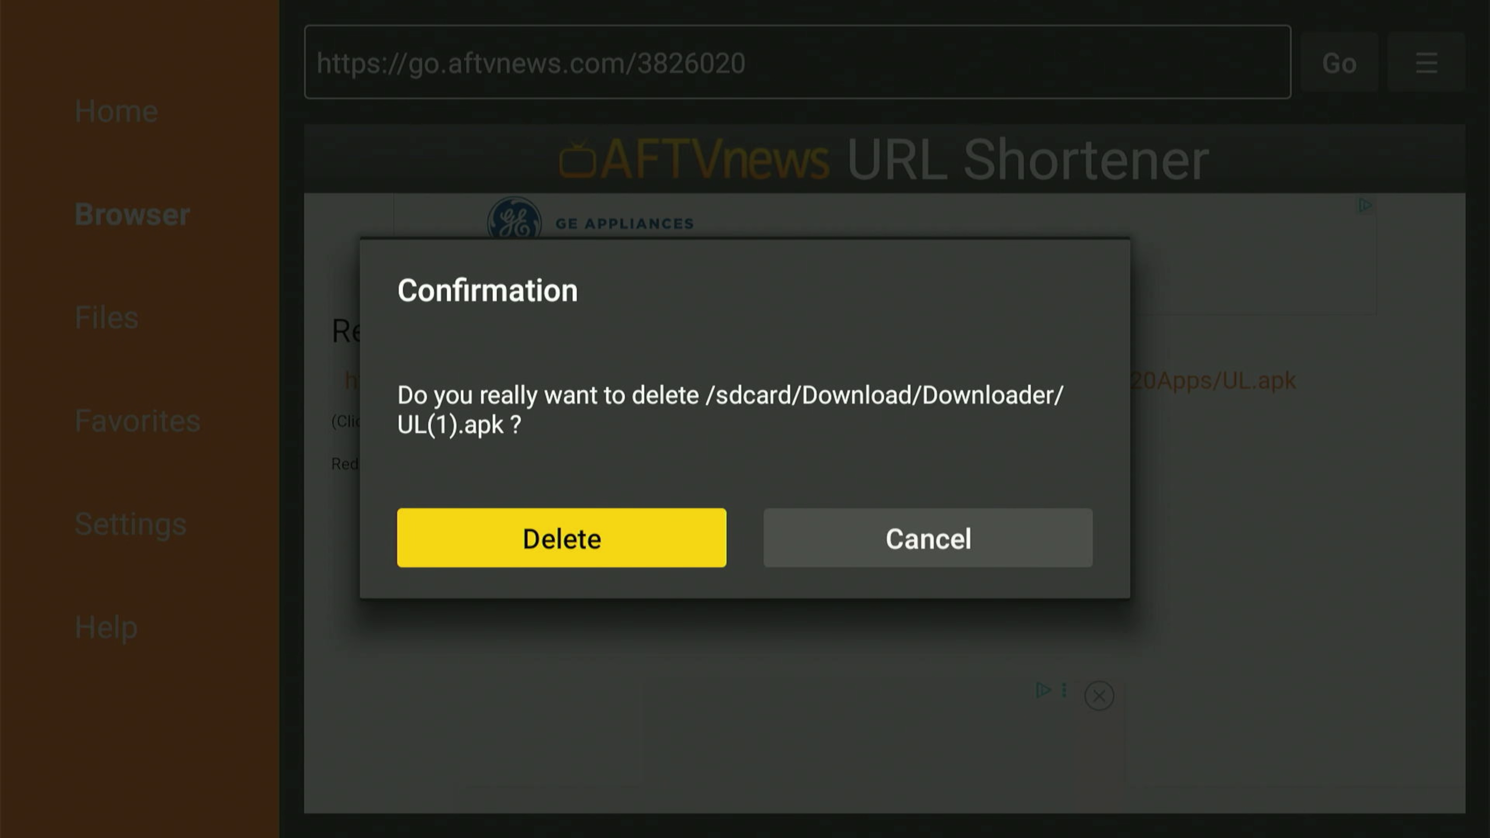
{"action": "key", "text": "Return"}
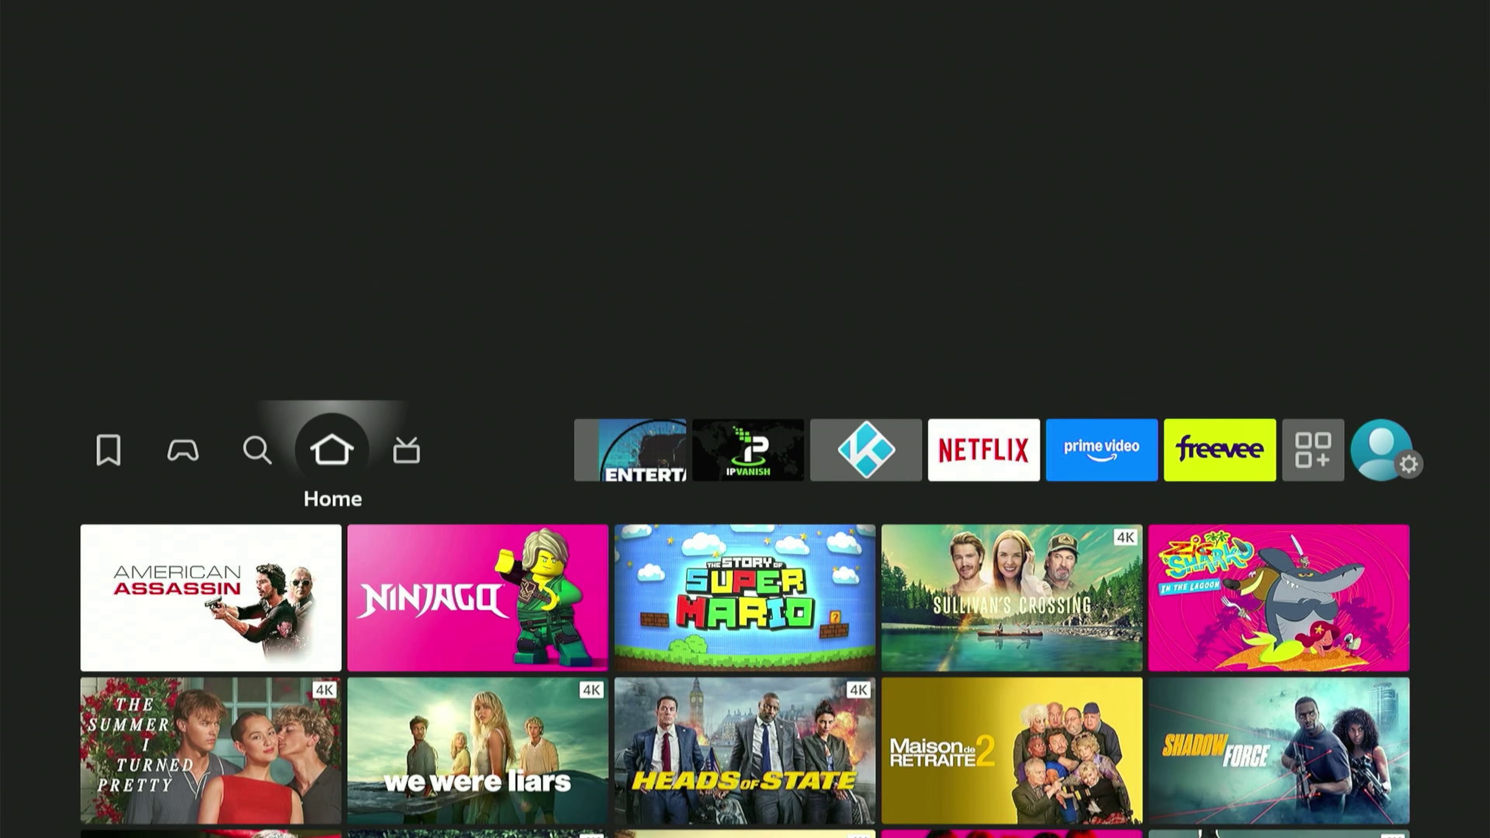
Go from Home to the profile and settings section to show the settings categories.
{"action": "key", "text": "Right"}
{"action": "key", "text": "Right"}
{"action": "key", "text": "Right"}
{"action": "key", "text": "Right"}
{"action": "key", "text": "Right"}
{"action": "key", "text": "Right"}
{"action": "key", "text": "Right"}
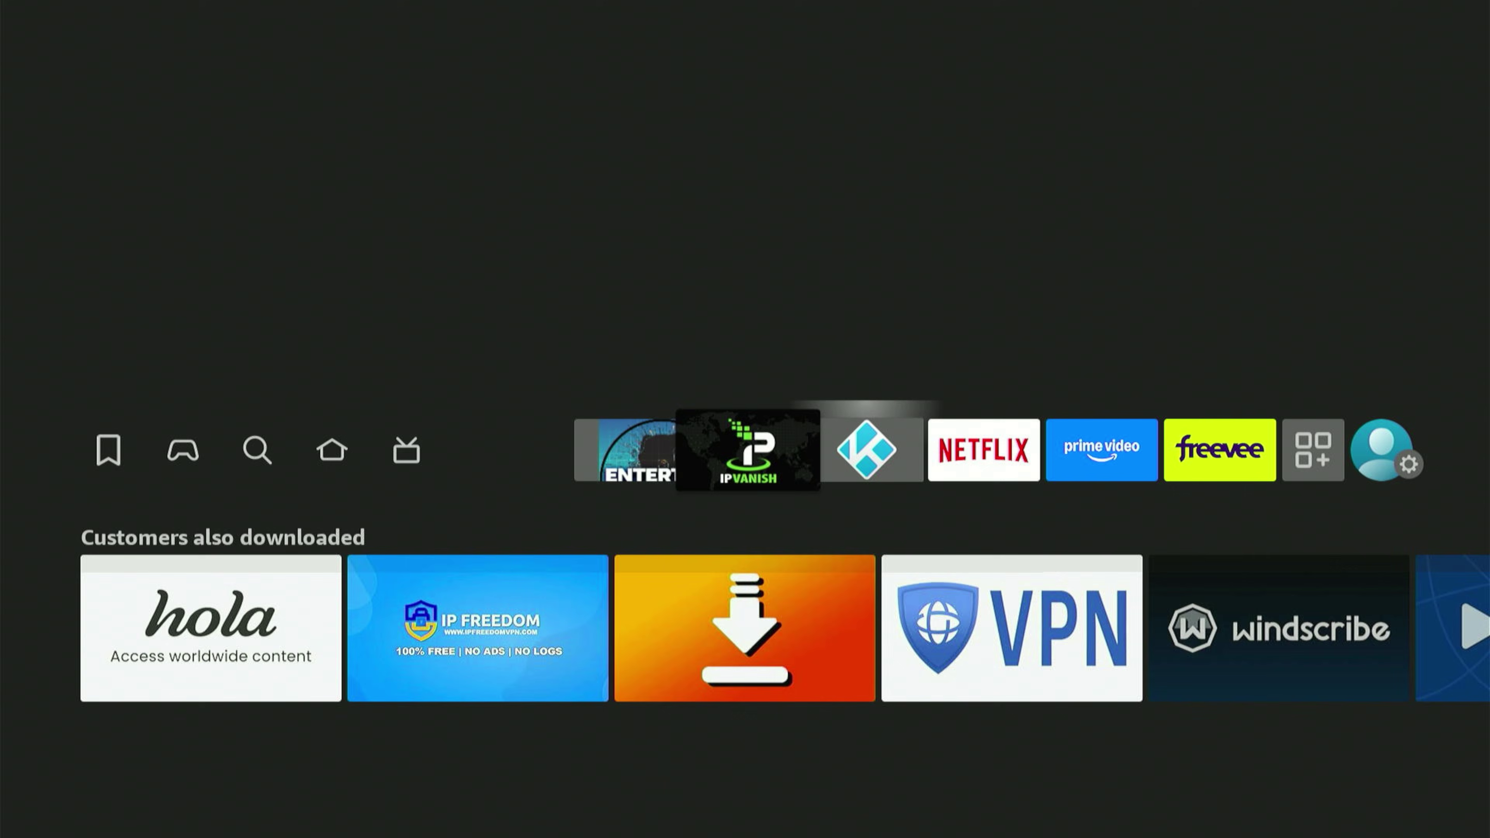
{"action": "key", "text": "Right"}
{"action": "key", "text": "Right"}
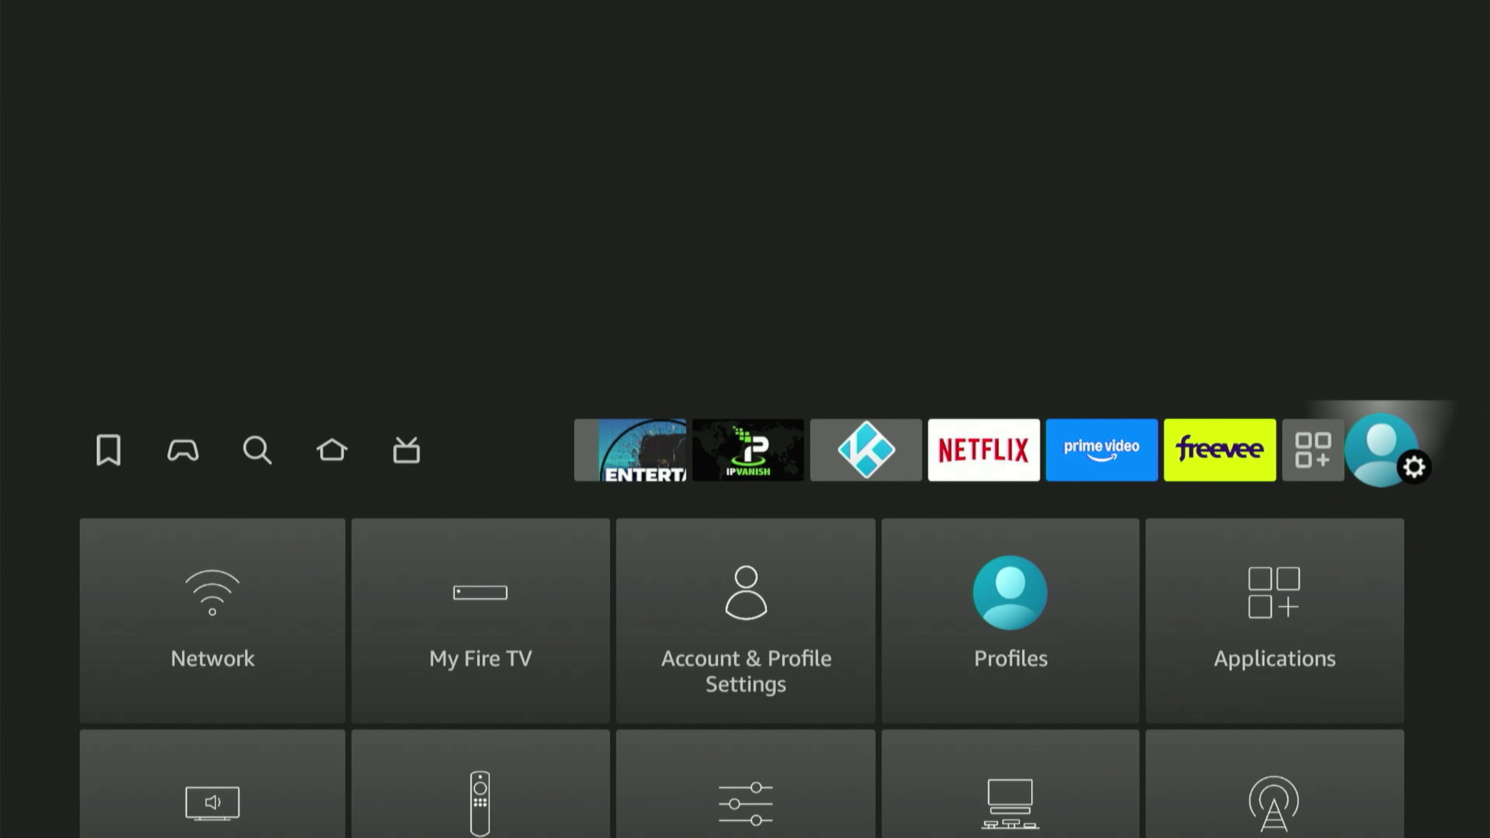
Open the My Fire TV category from the settings grid.
{"action": "key", "text": "Down"}
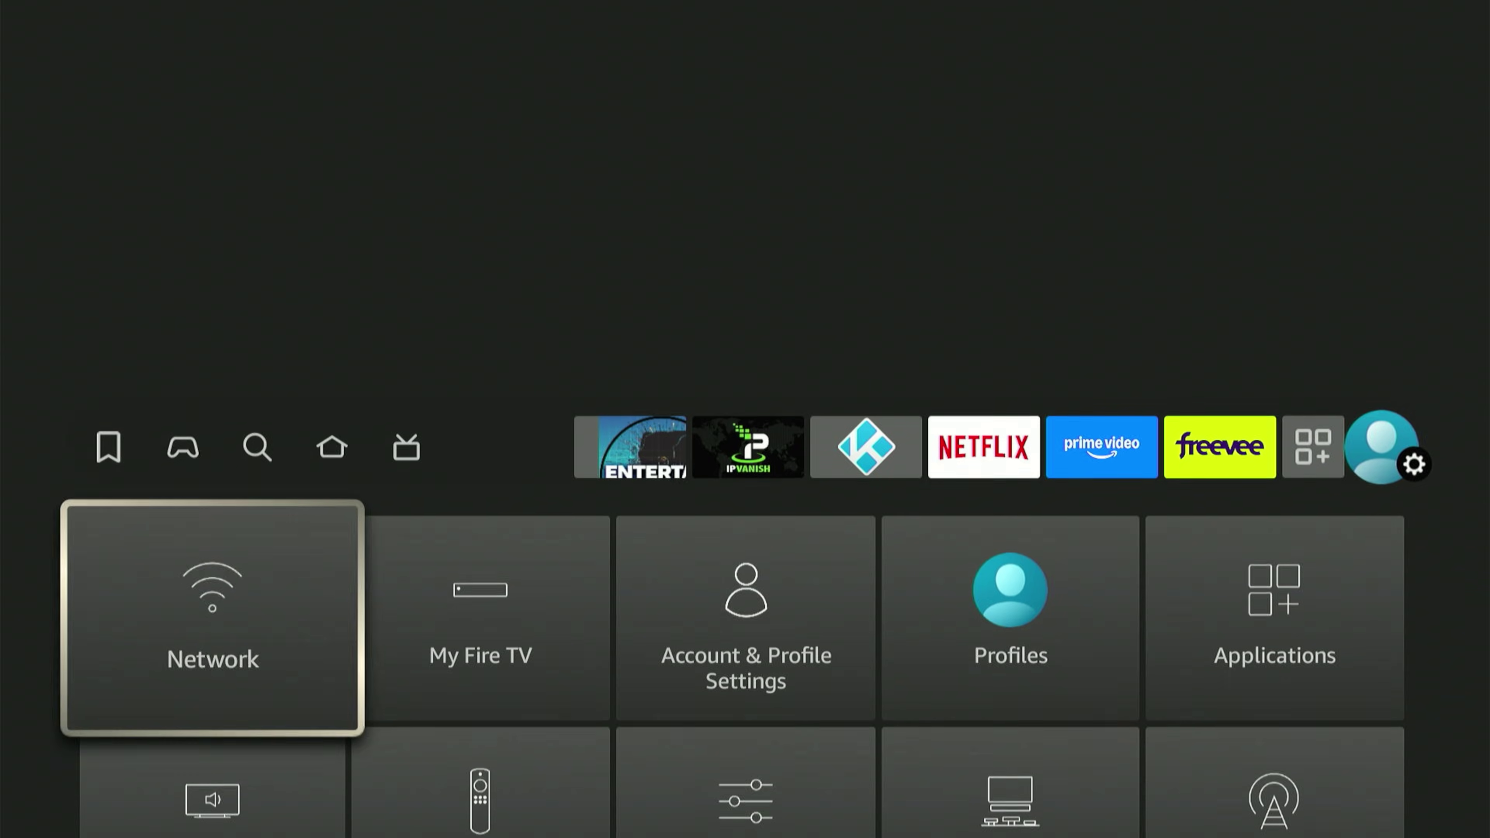
{"action": "key", "text": "Down"}
{"action": "key", "text": "Right"}
{"action": "key", "text": "Right"}
{"action": "key", "text": "Up"}
{"action": "key", "text": "Right"}
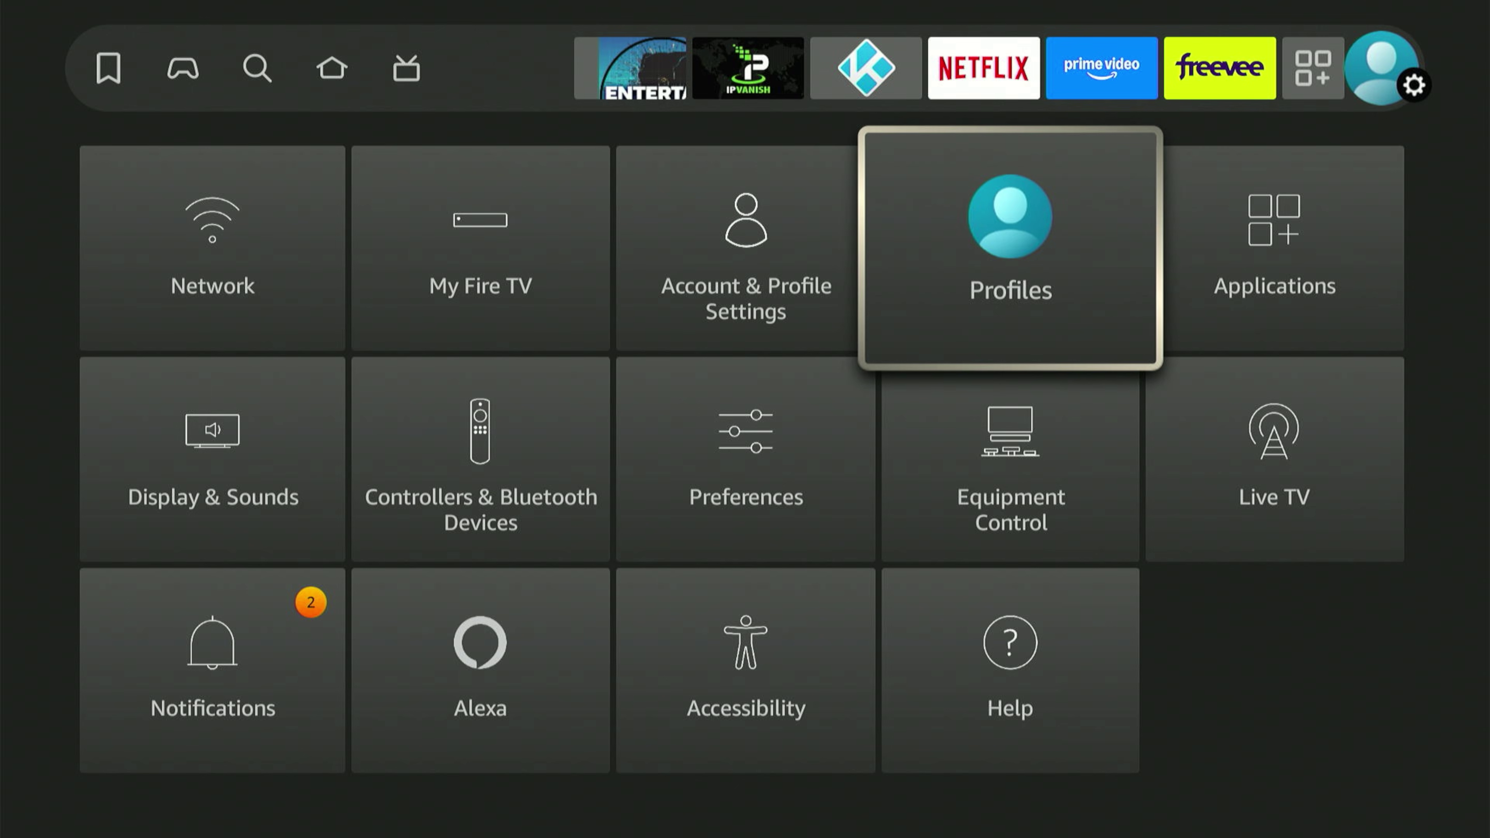
{"action": "key", "text": "Left"}
{"action": "key", "text": "Left"}
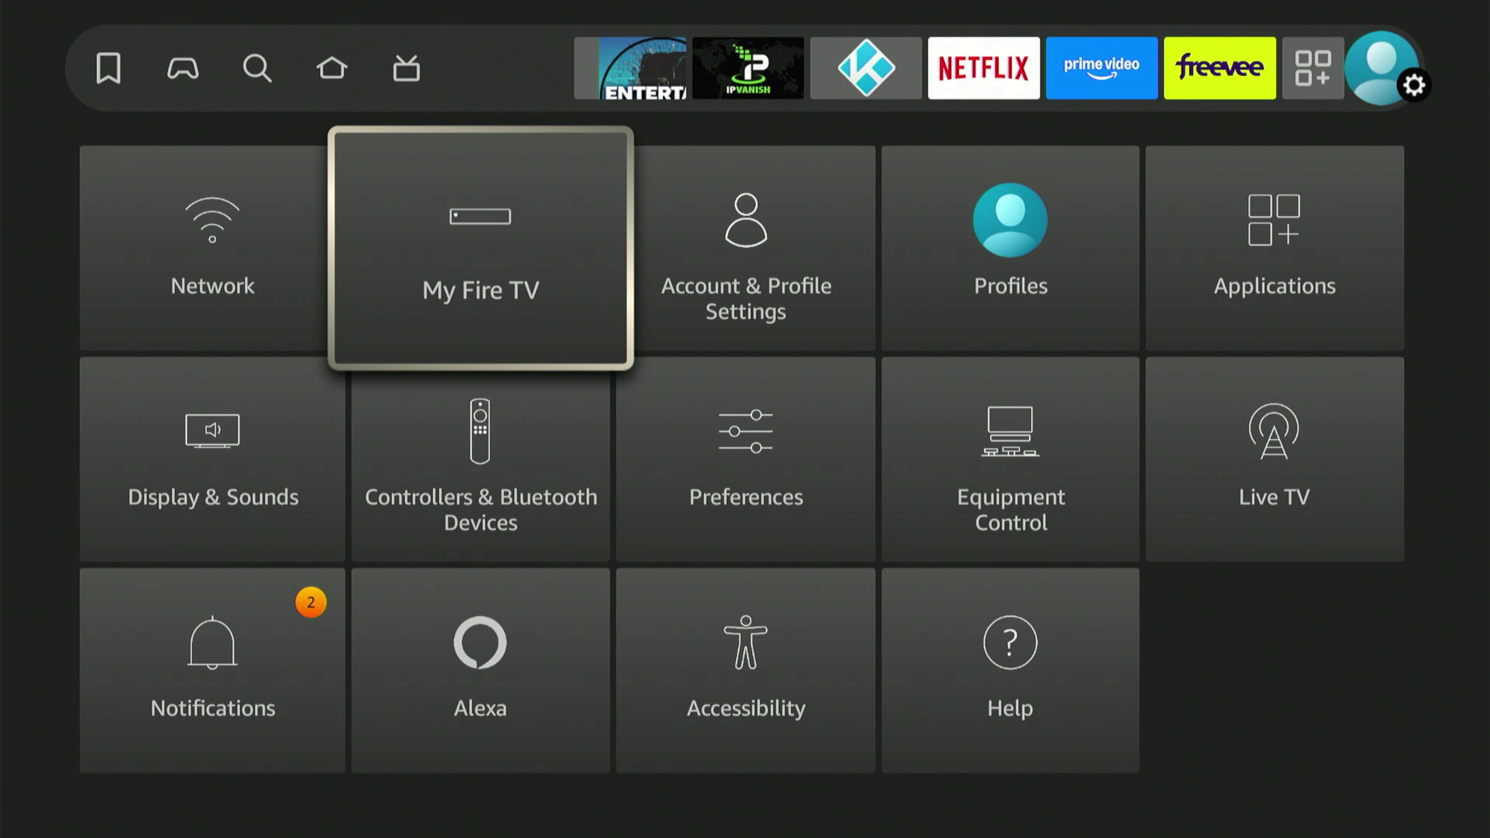
{"action": "key", "text": "Return"}
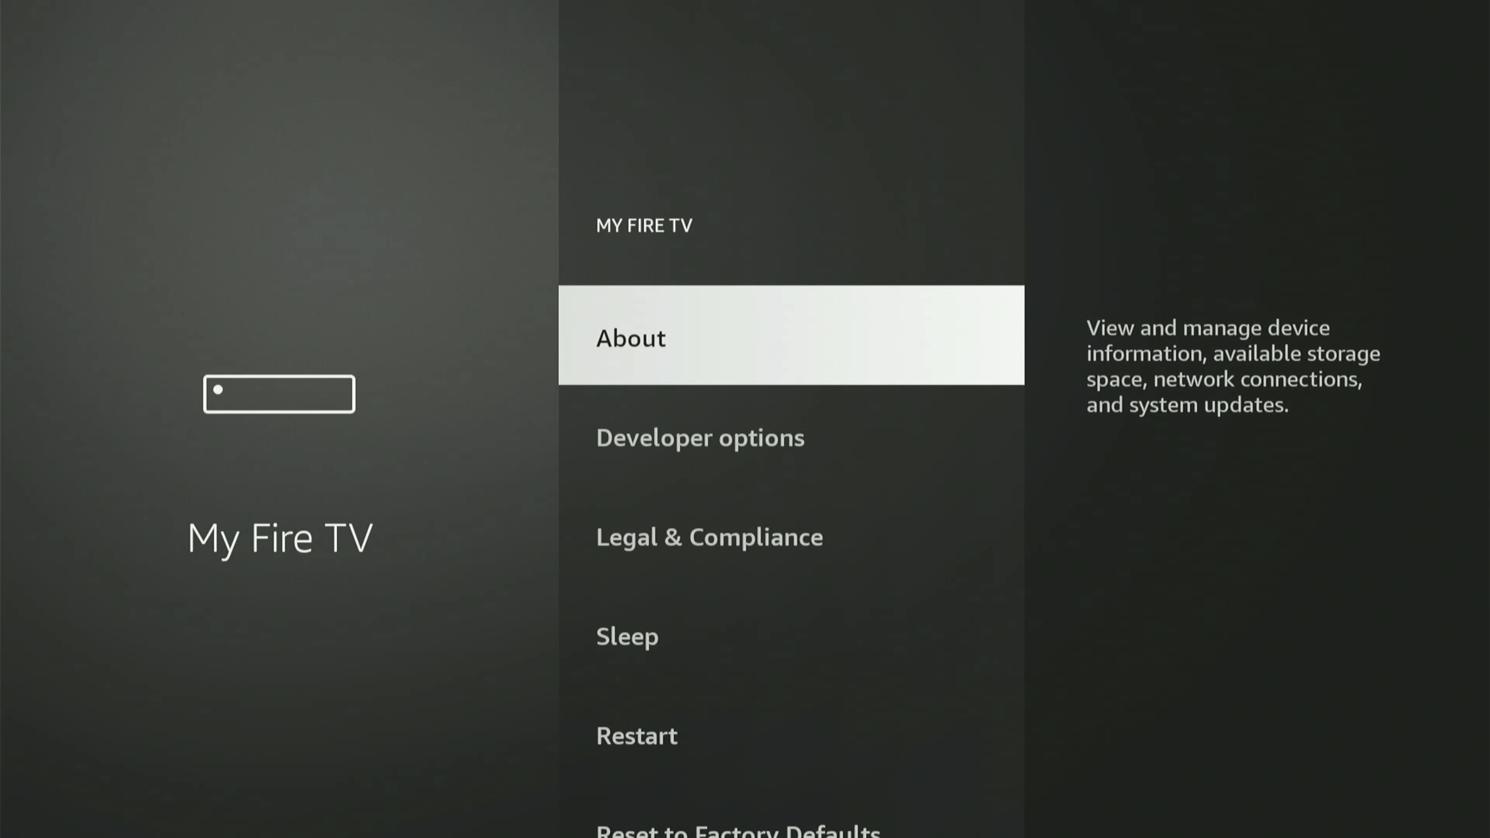
Open Developer options and bring up its Install unknown apps list.
{"action": "key", "text": "Down"}
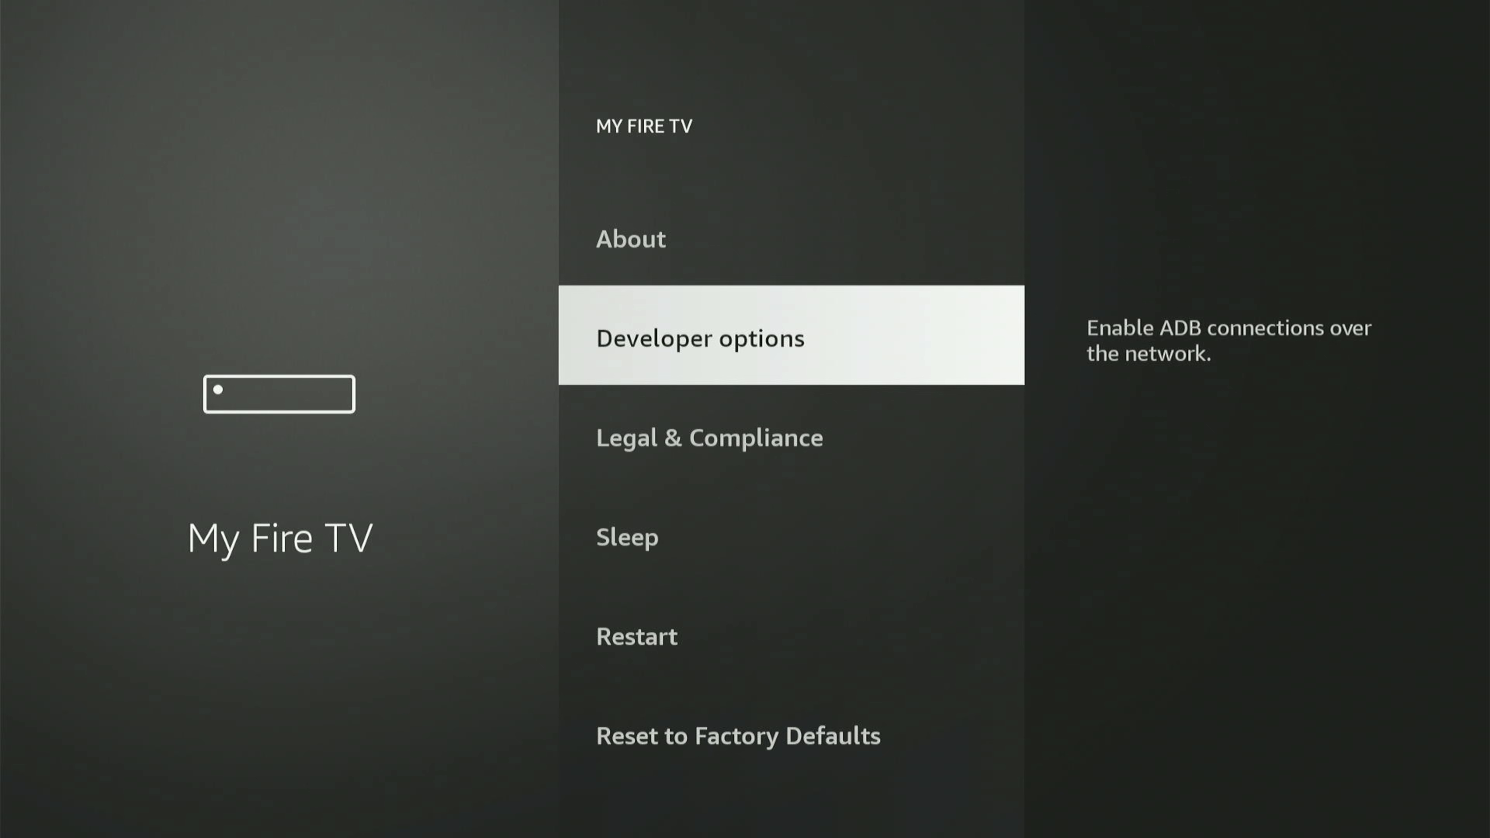
{"action": "key", "text": "Return"}
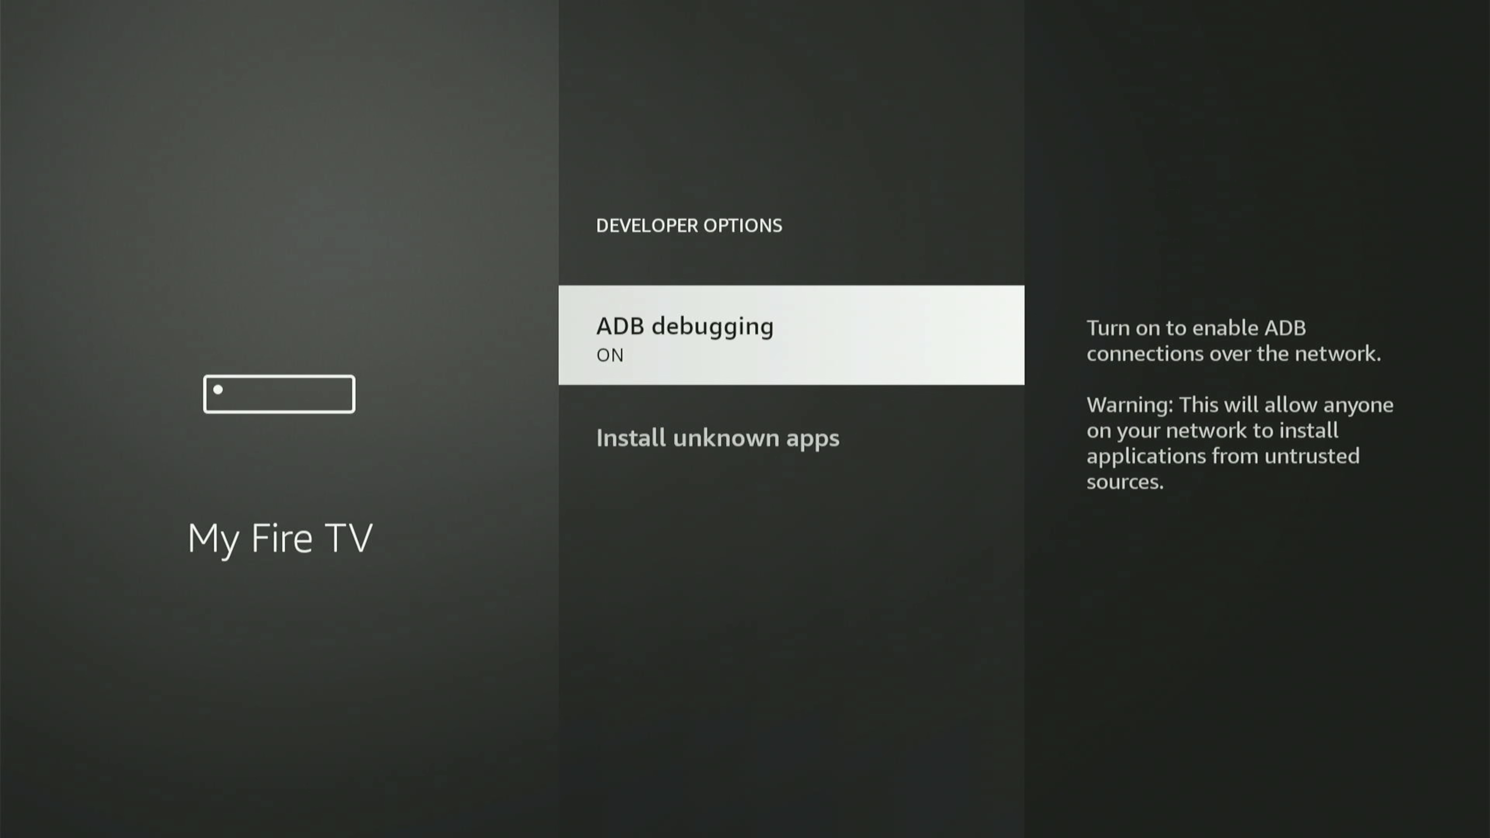
{"action": "key", "text": "Down"}
{"action": "key", "text": "Return"}
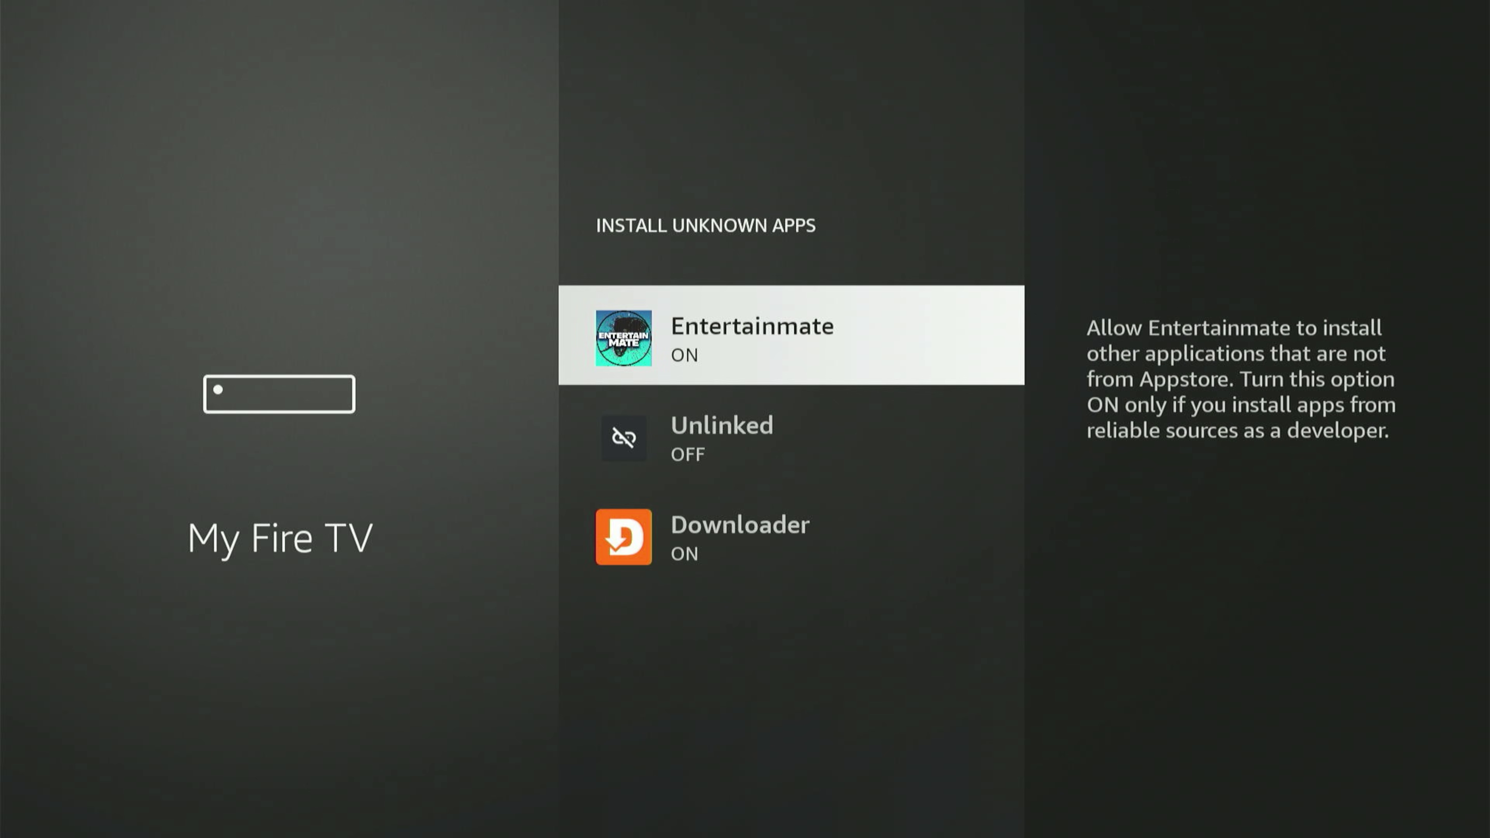
Turn on permission for Unlinked to install unknown apps.
{"action": "key", "text": "Down"}
{"action": "key", "text": "Down"}
{"action": "key", "text": "Up"}
{"action": "key", "text": "Up"}
{"action": "key", "text": "Down"}
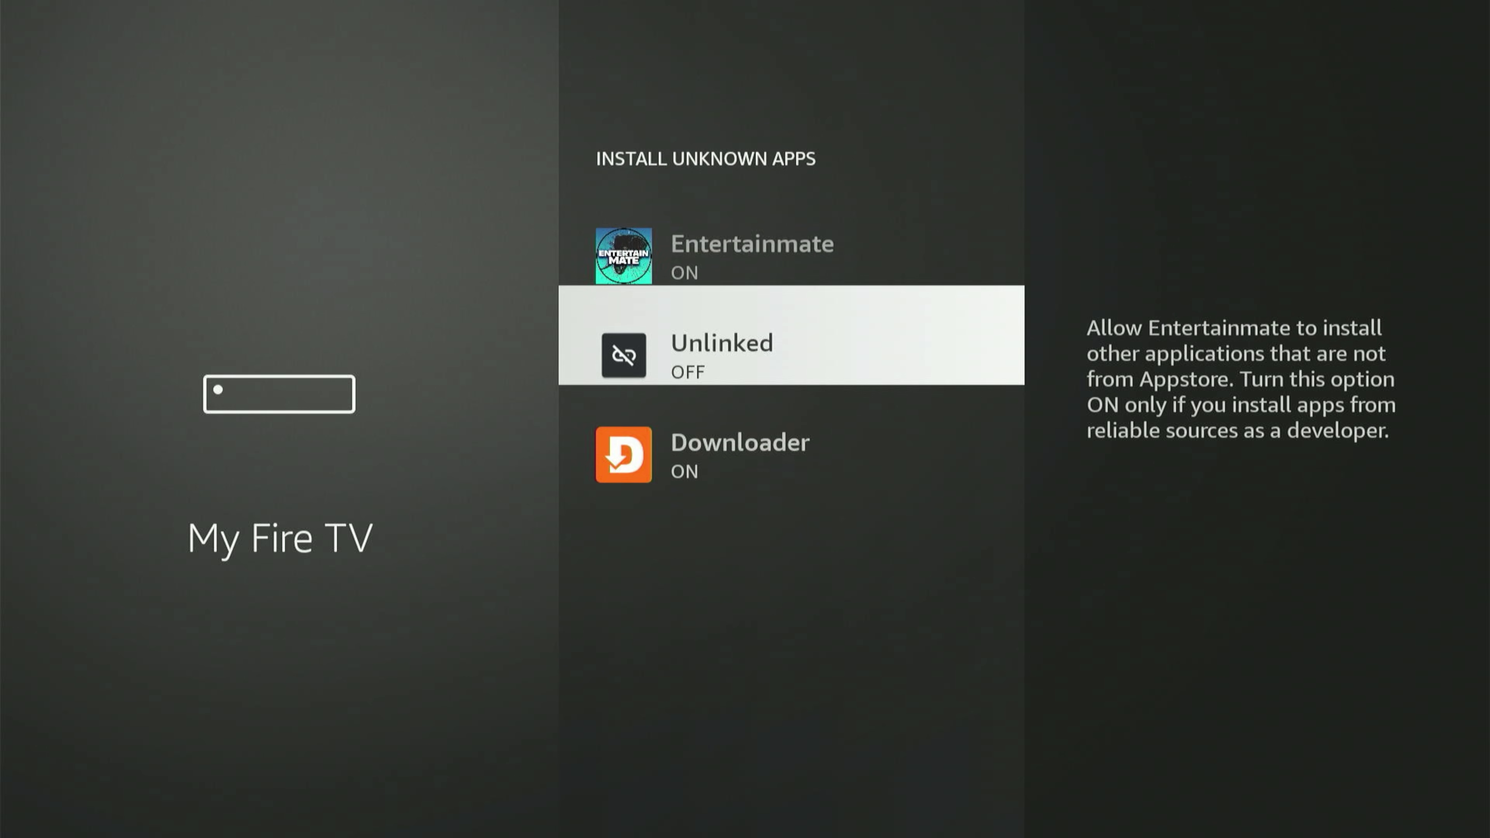
{"action": "key", "text": "Down"}
{"action": "key", "text": "Up"}
{"action": "key", "text": "Up"}
{"action": "key", "text": "Down"}
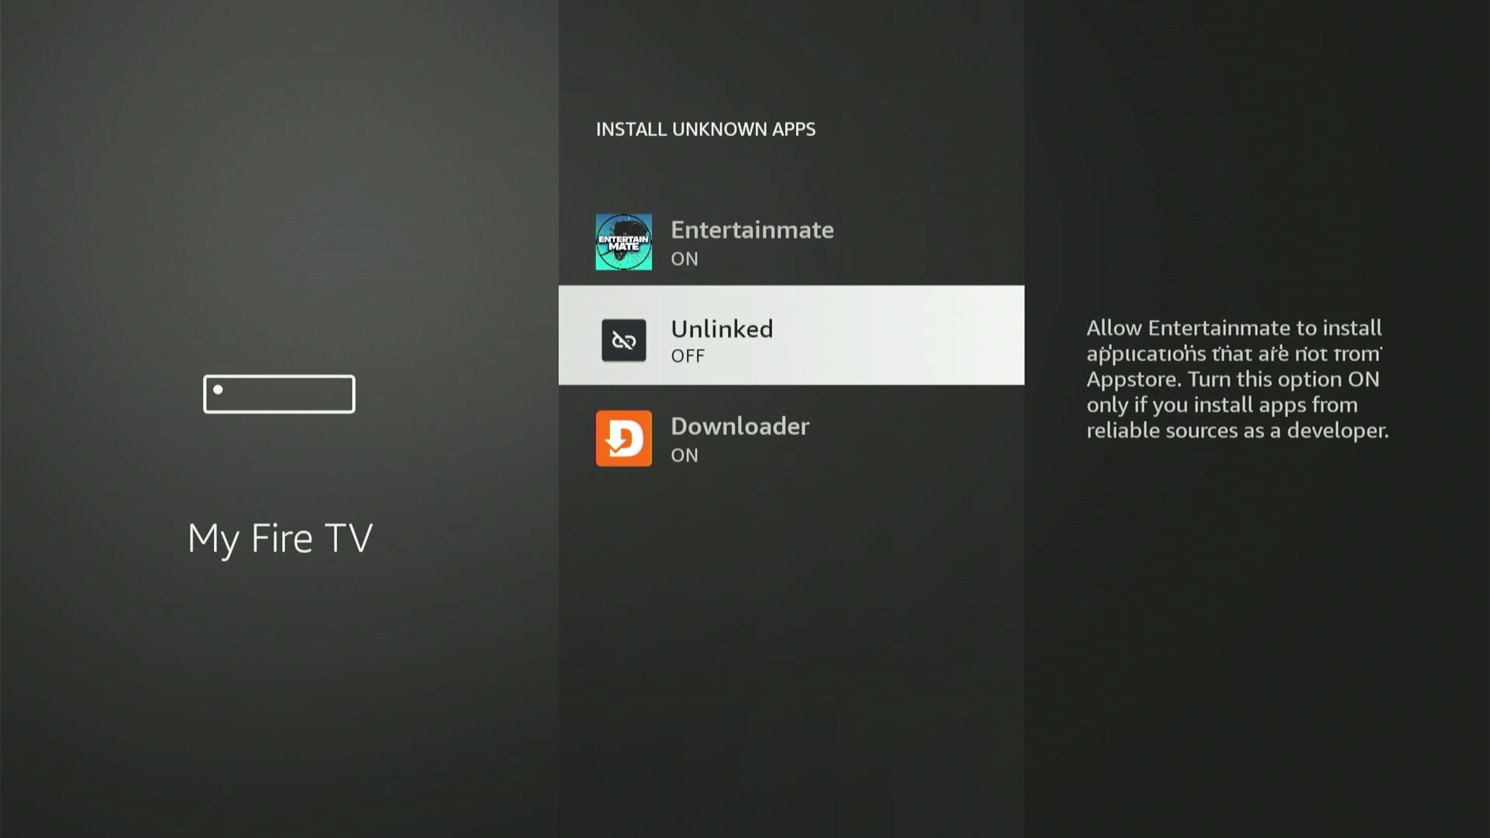
{"action": "key", "text": "Return"}
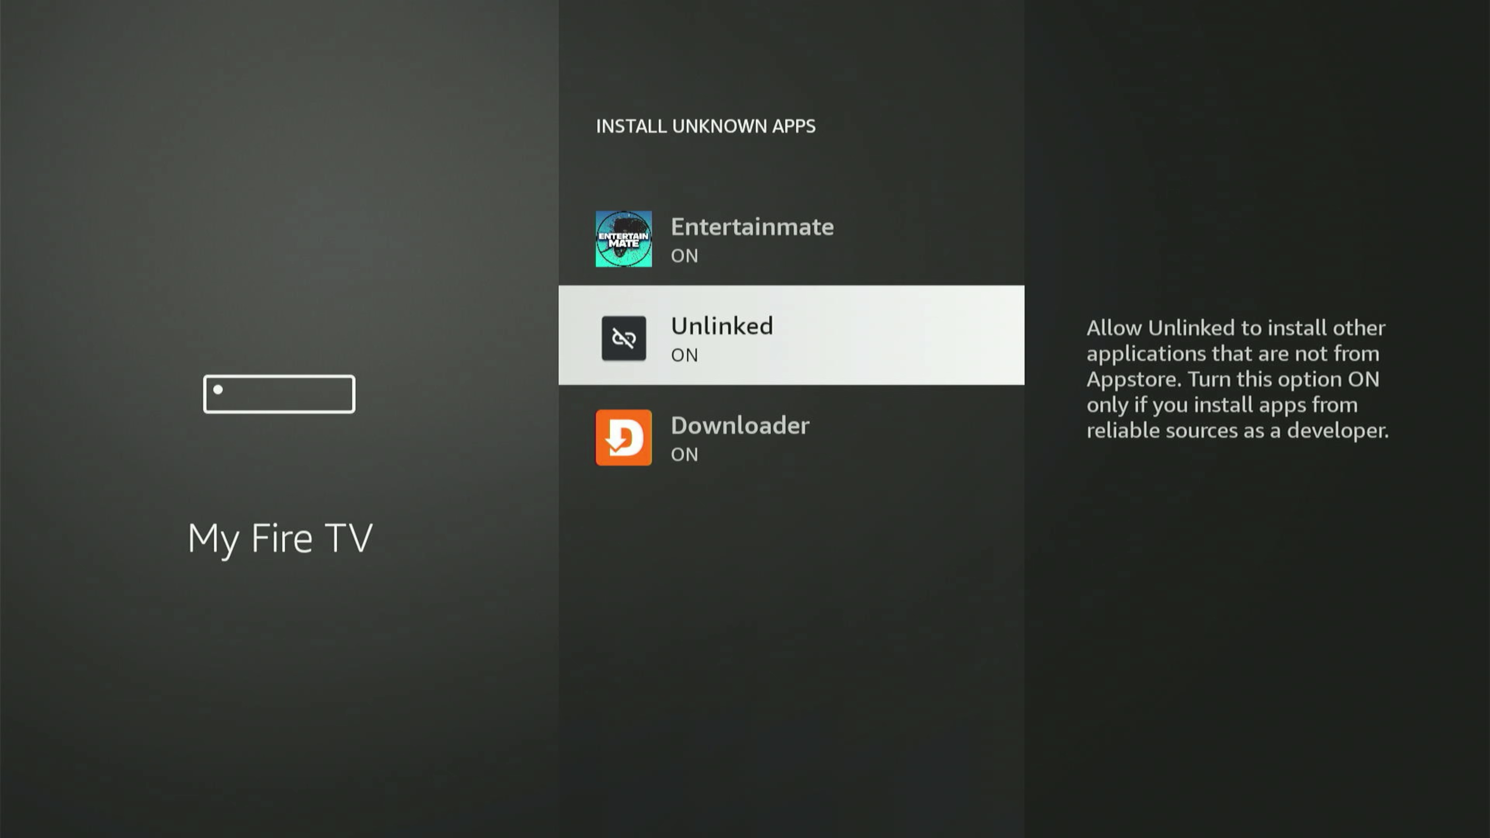
Leave the unknown-apps permission list for the Home screen and open the full Your Apps & Channels list.
{"action": "key", "text": "Down"}
{"action": "key", "text": "Up"}
{"action": "key", "text": "Escape"}
{"action": "key", "text": "Home"}
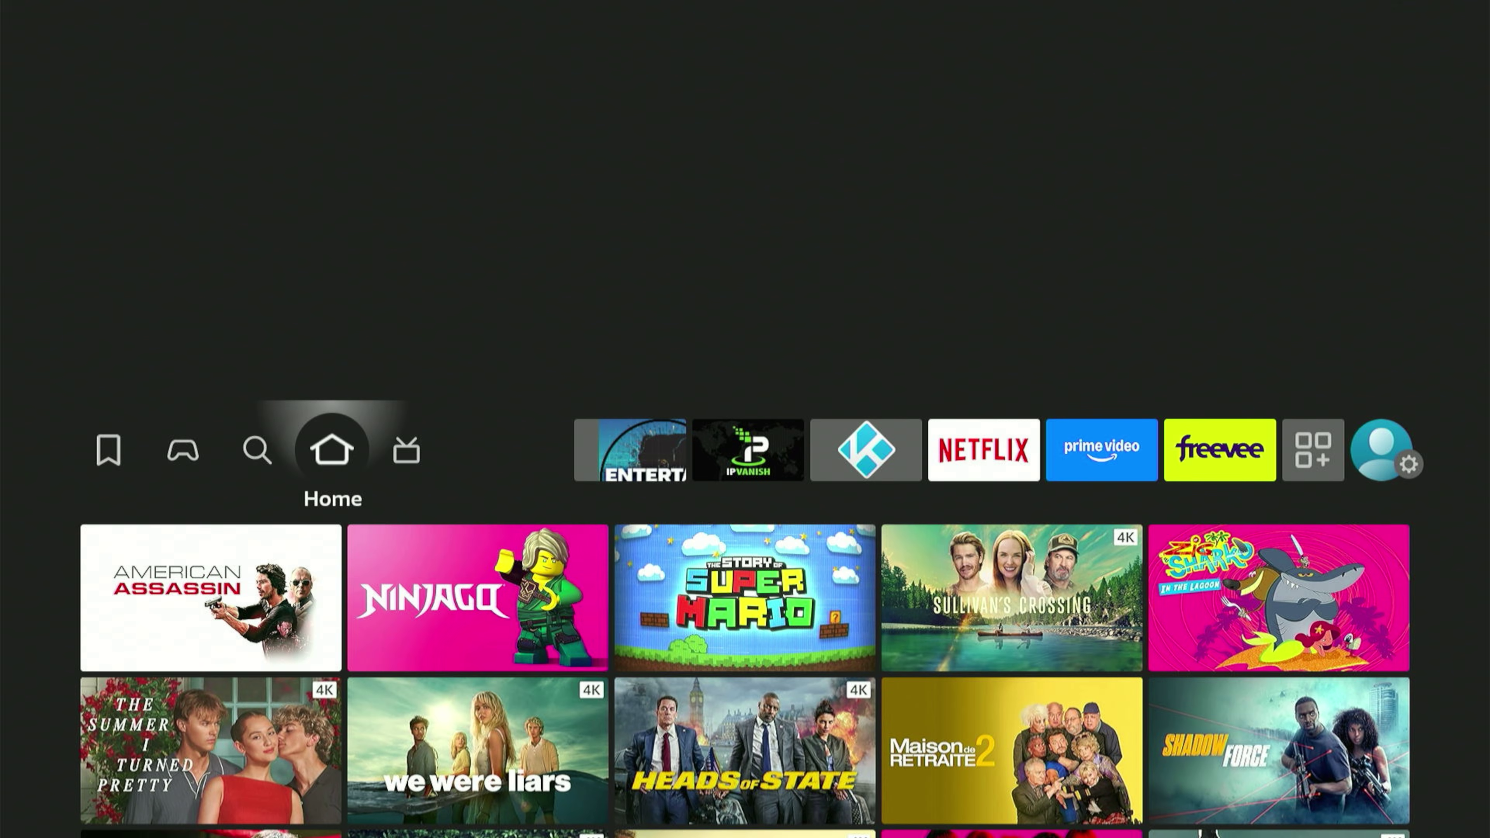
{"action": "key", "text": "Left"}
{"action": "key", "text": "Left"}
{"action": "key", "text": "Left"}
{"action": "key", "text": "Left"}
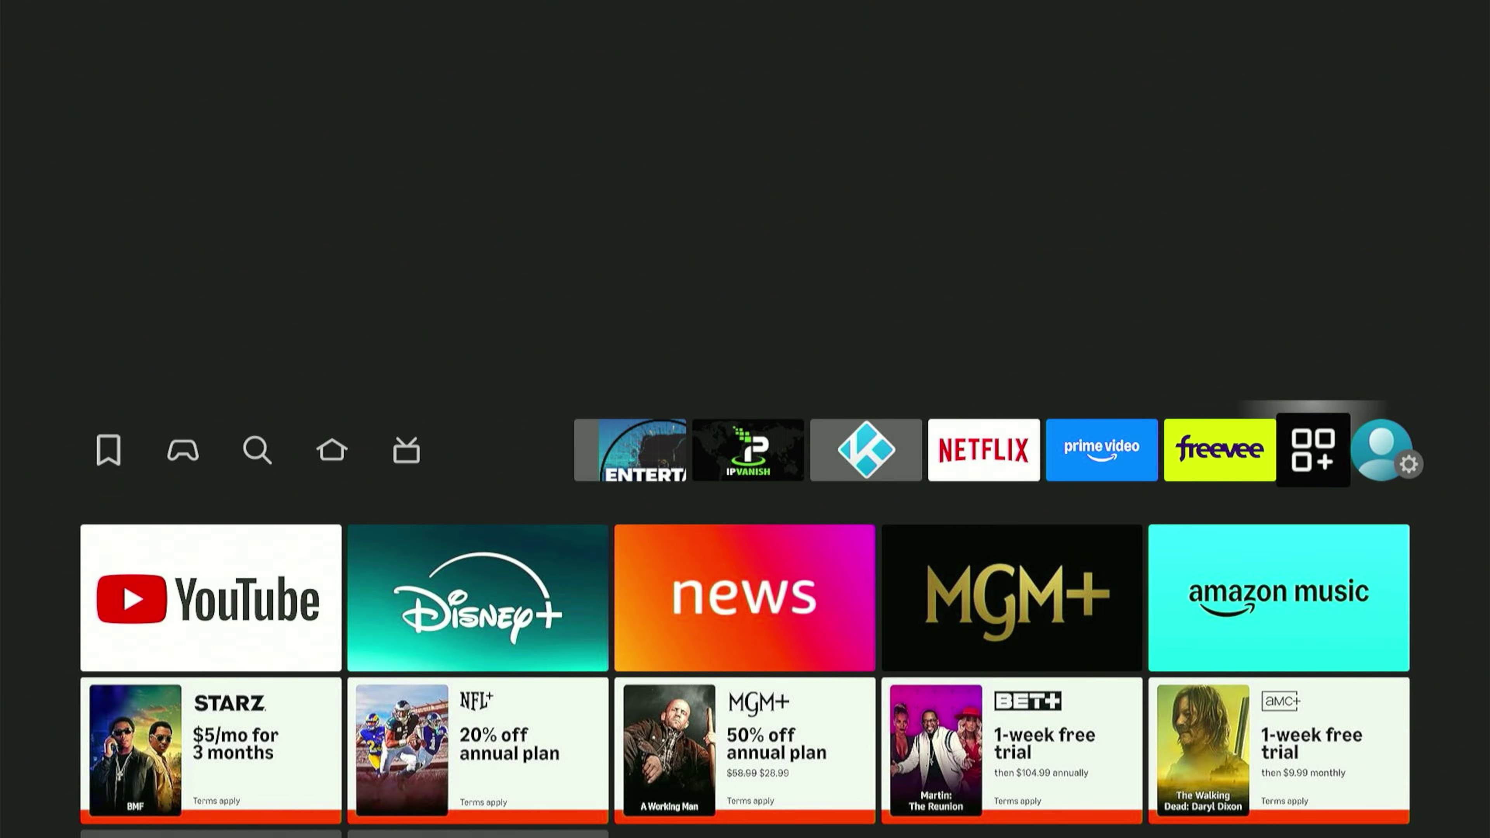
{"action": "key", "text": "Return"}
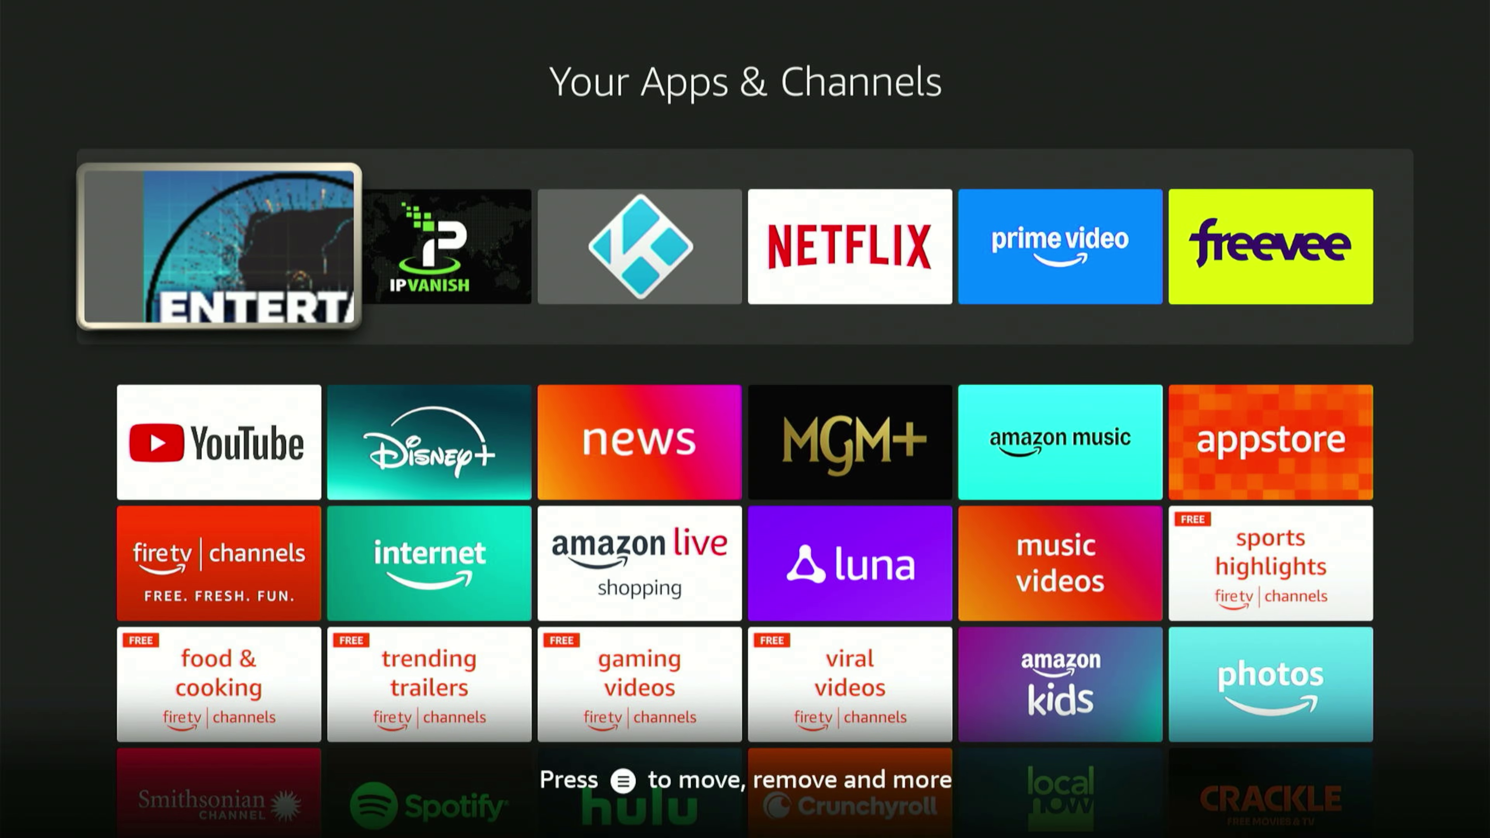
Launch Unlinked from the apps list and start adding a new library.
{"action": "key", "text": "Down"}
{"action": "key", "text": "Down"}
{"action": "key", "text": "Down"}
{"action": "key", "text": "Down"}
{"action": "key", "text": "Down"}
{"action": "key", "text": "Down"}
{"action": "key", "text": "Right"}
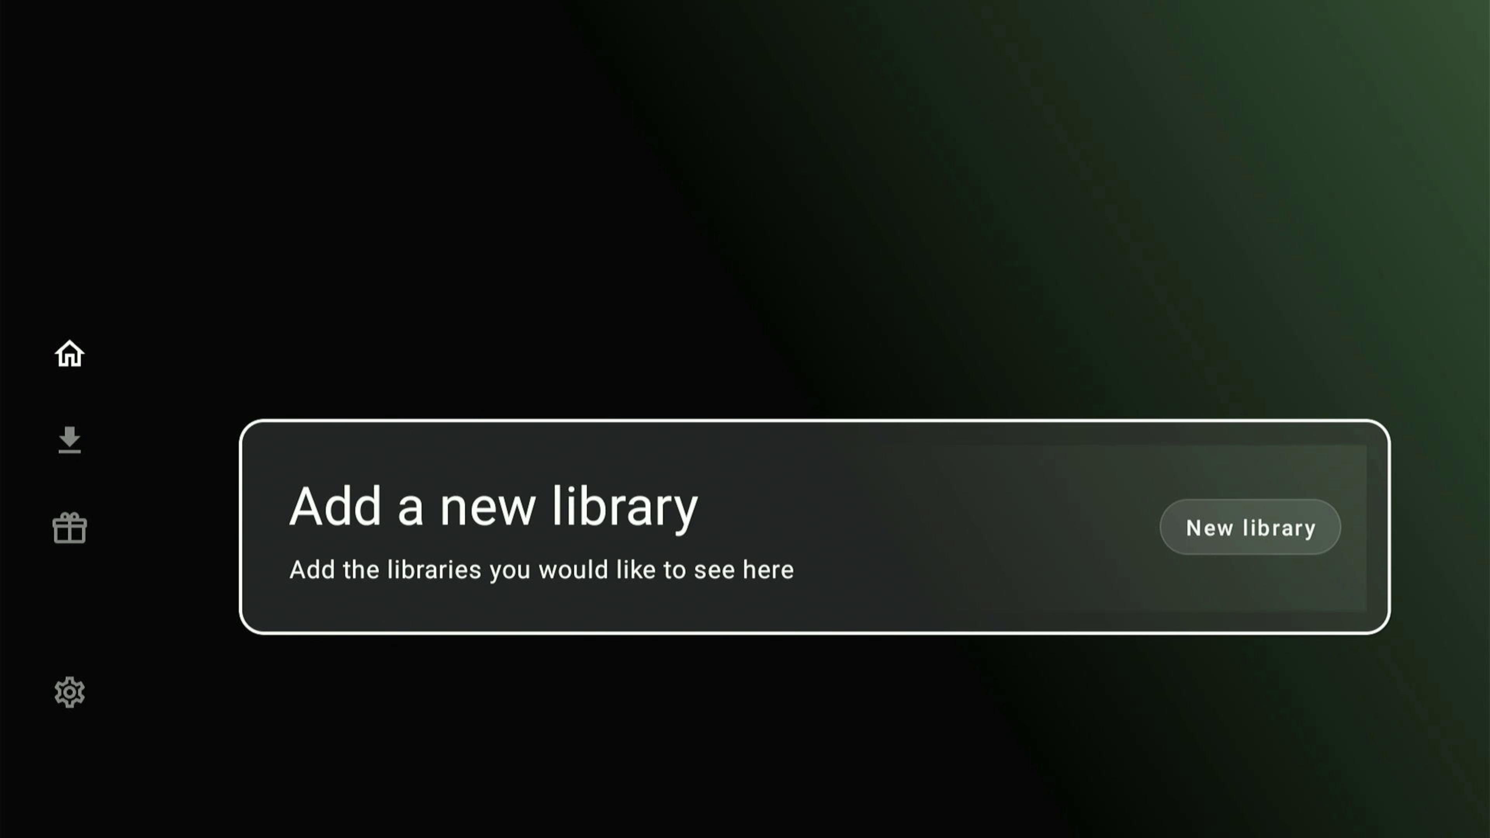
{"action": "key", "text": "Return"}
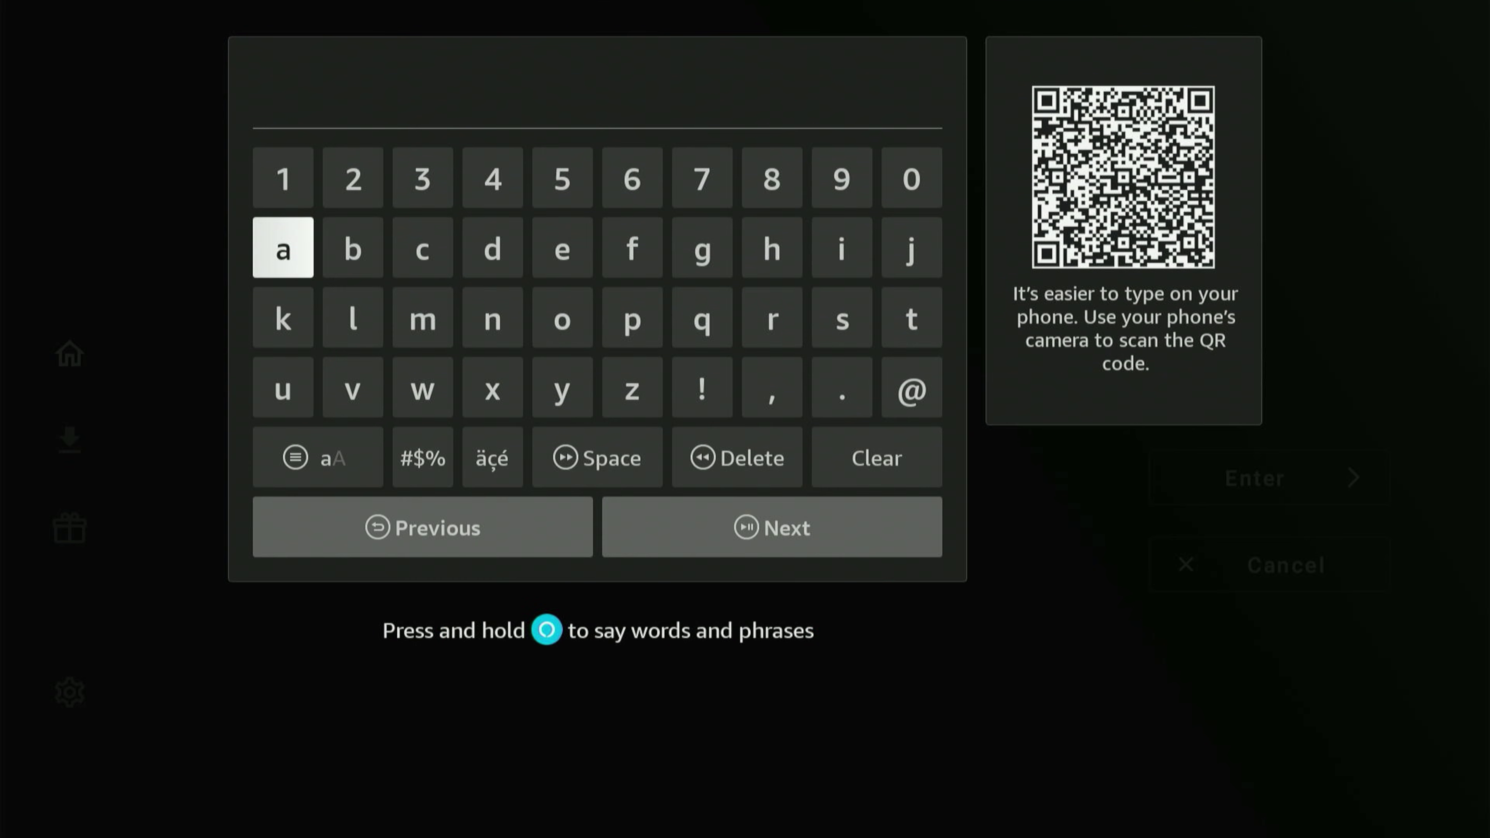
{"action": "left_click", "coordinate": [353, 248]}
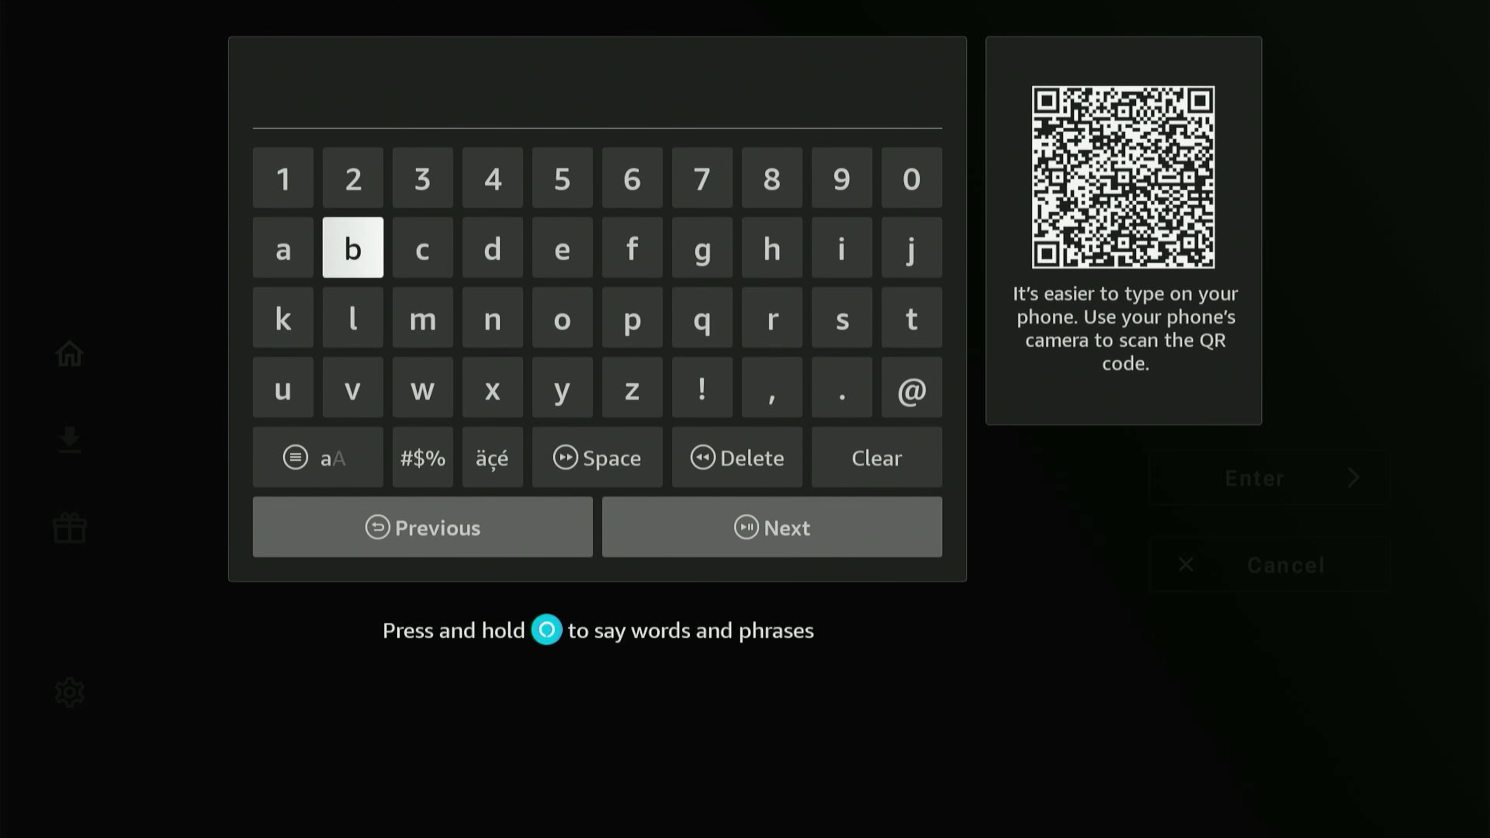
{"action": "key", "text": "Right"}
{"action": "key", "text": "Right"}
{"action": "key", "text": "Right"}
{"action": "key", "text": "Right"}
{"action": "key", "text": "Right"}
{"action": "key", "text": "Right"}
{"action": "key", "text": "Right"}
{"action": "key", "text": "Down"}
{"action": "key", "text": "Down"}
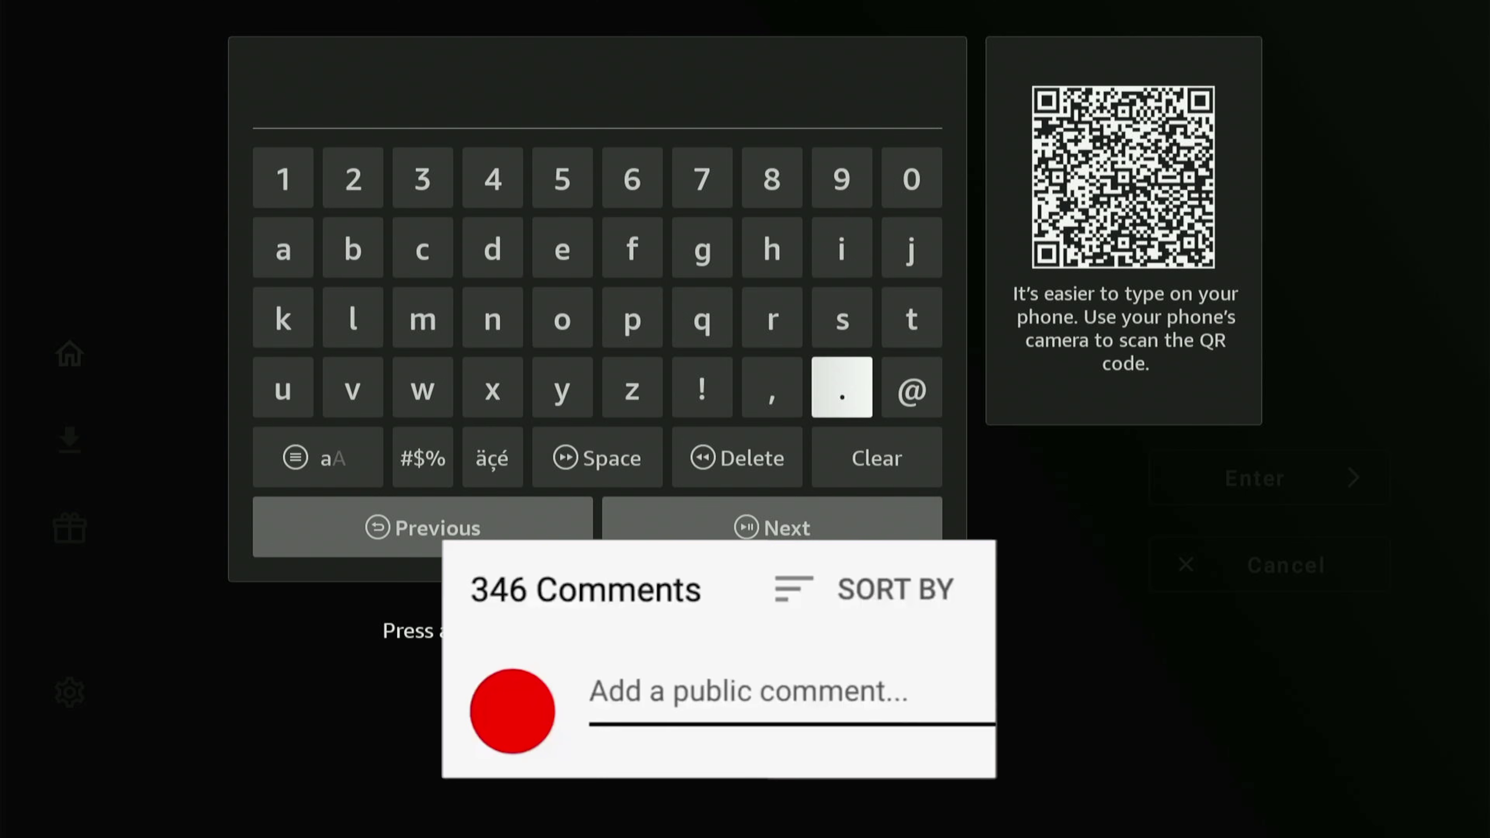
{"action": "key", "text": "Left"}
{"action": "key", "text": "Left"}
{"action": "key", "text": "Left"}
{"action": "key", "text": "Left"}
{"action": "key", "text": "Up"}
{"action": "key", "text": "Up"}
{"action": "key", "text": "Up"}
{"action": "key", "text": "Left"}
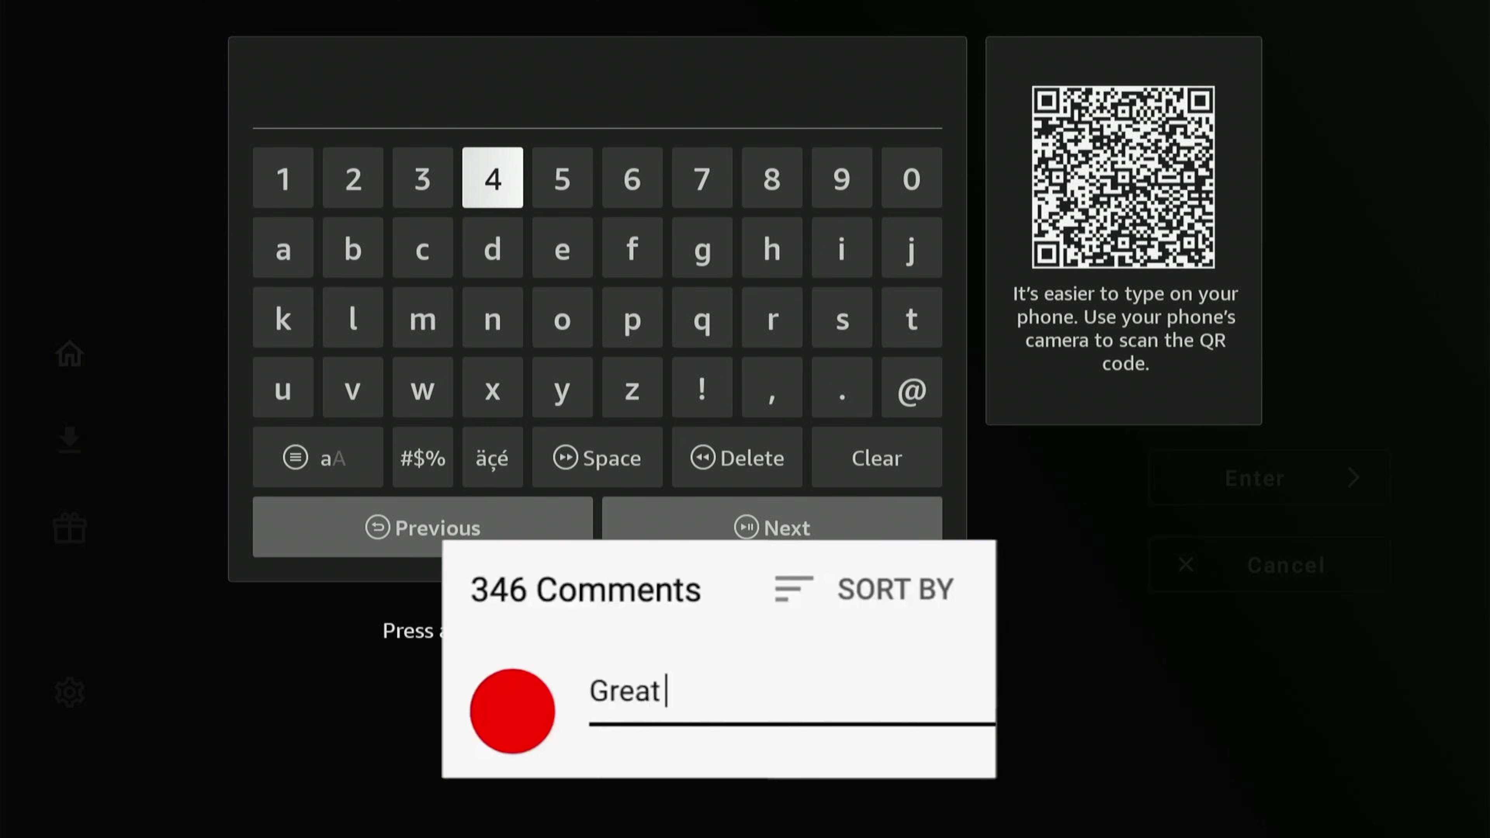
{"action": "key", "text": "Left"}
{"action": "key", "text": "Left"}
{"action": "key", "text": "Left"}
{"action": "key", "text": "Down"}
{"action": "key", "text": "Down"}
{"action": "key", "text": "Down"}
{"action": "key", "text": "Down"}
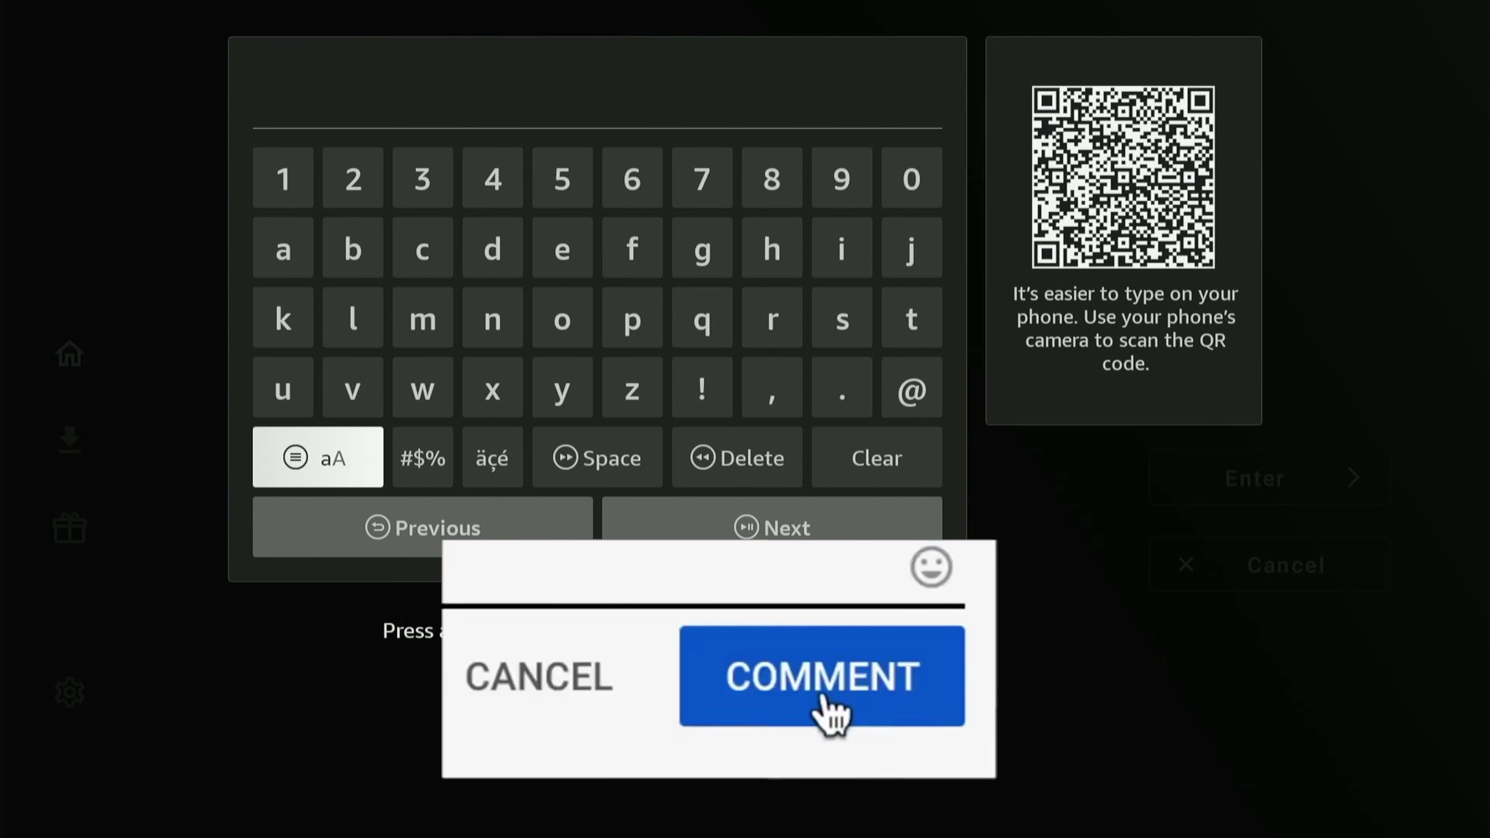
{"action": "key", "text": "Right"}
{"action": "key", "text": "Right"}
{"action": "key", "text": "Right"}
{"action": "key", "text": "Right"}
{"action": "key", "text": "Up"}
{"action": "key", "text": "Up"}
{"action": "key", "text": "Up"}
{"action": "key", "text": "Left"}
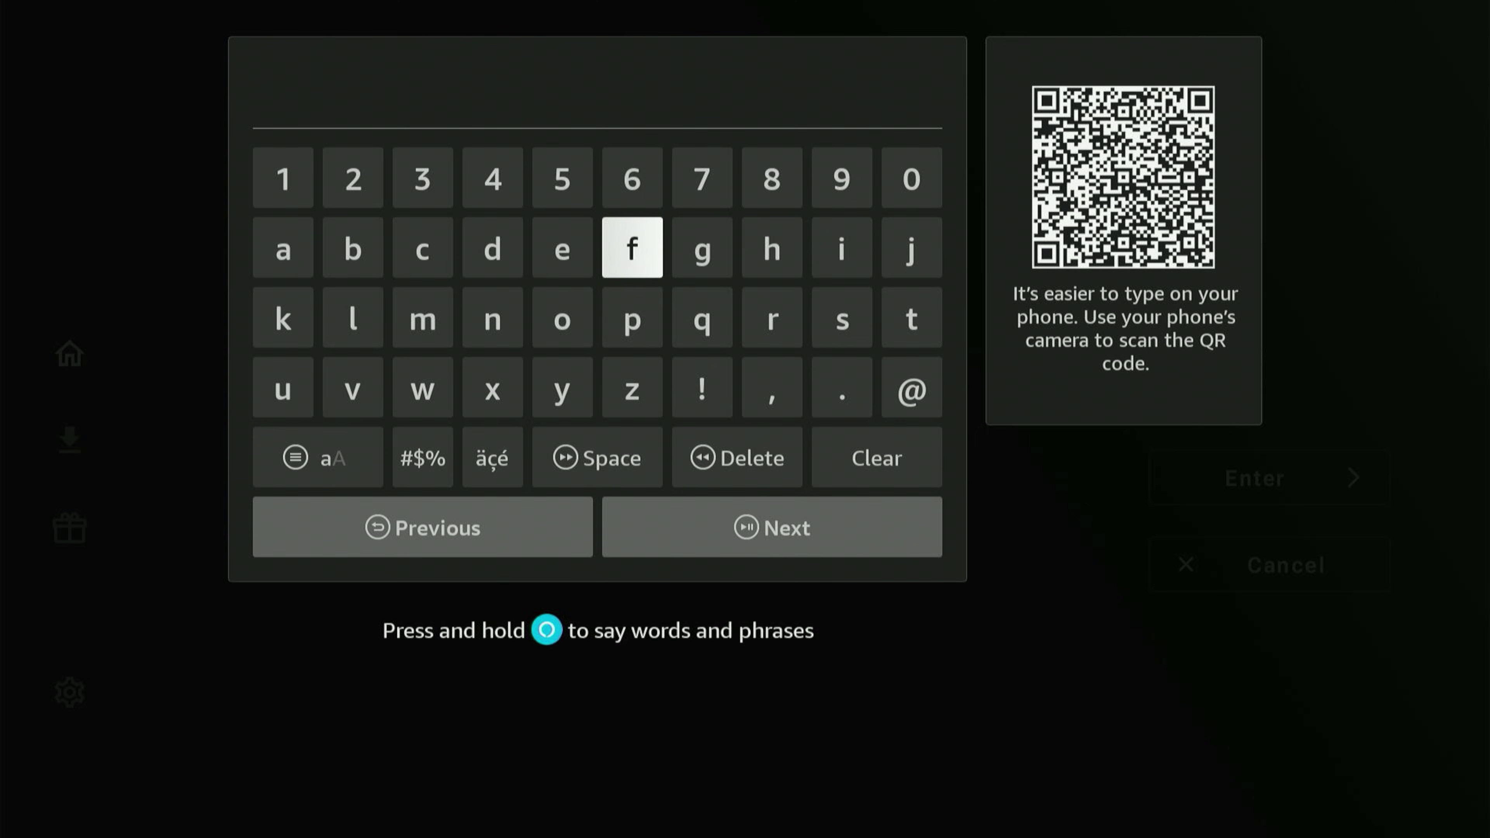
{"action": "key", "text": "Left"}
{"action": "key", "text": "Left"}
{"action": "key", "text": "Left"}
{"action": "key", "text": "Left"}
{"action": "key", "text": "Right"}
{"action": "key", "text": "Right"}
{"action": "key", "text": "Right"}
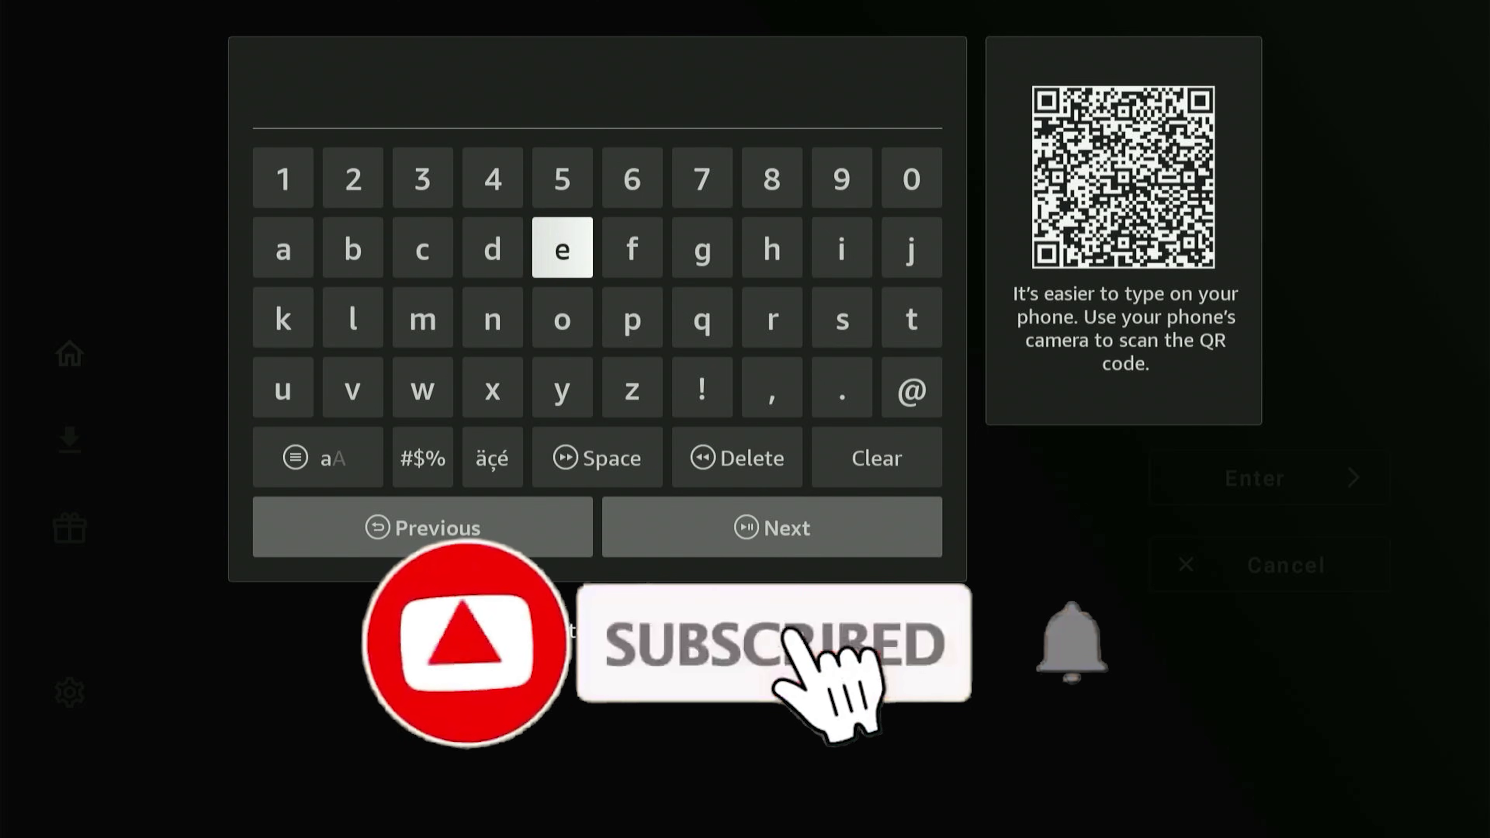
{"action": "key", "text": "Right"}
{"action": "key", "text": "Right"}
{"action": "key", "text": "Right"}
{"action": "key", "text": "Right"}
{"action": "key", "text": "Right"}
{"action": "key", "text": "Left"}
{"action": "key", "text": "Left"}
{"action": "key", "text": "Left"}
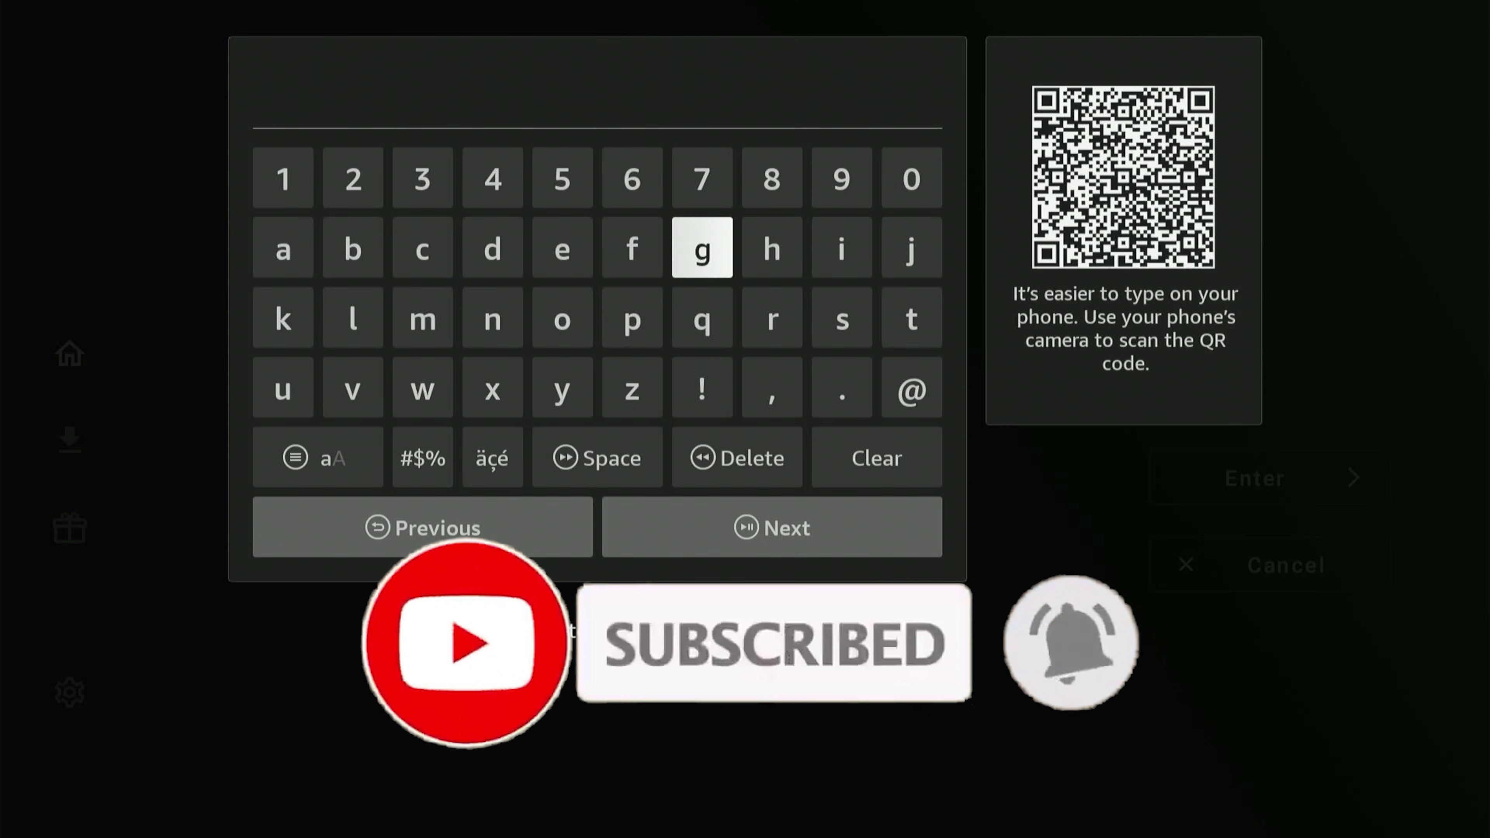
{"action": "key", "text": "Left"}
{"action": "key", "text": "Left"}
{"action": "key", "text": "Left"}
{"action": "key", "text": "Left"}
{"action": "key", "text": "Down"}
{"action": "key", "text": "Left"}
{"action": "key", "text": "Left"}
{"action": "key", "text": "Left"}
{"action": "key", "text": "Left"}
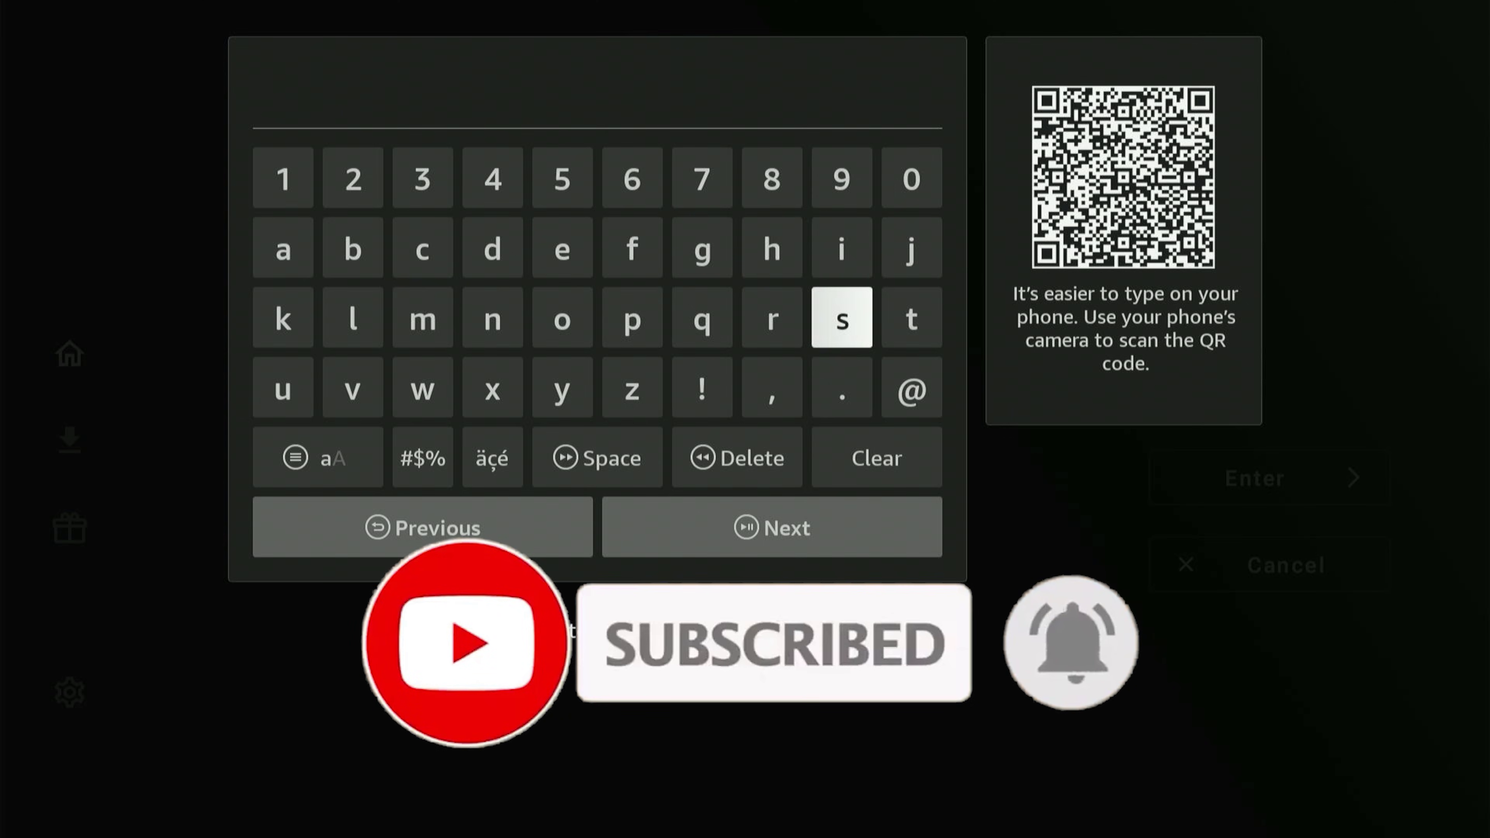
{"action": "key", "text": "Left"}
{"action": "key", "text": "Left"}
{"action": "key", "text": "Left"}
{"action": "key", "text": "Left"}
{"action": "key", "text": "Left"}
{"action": "key", "text": "Left"}
{"action": "key", "text": "Left"}
{"action": "key", "text": "Left"}
{"action": "key", "text": "Left"}
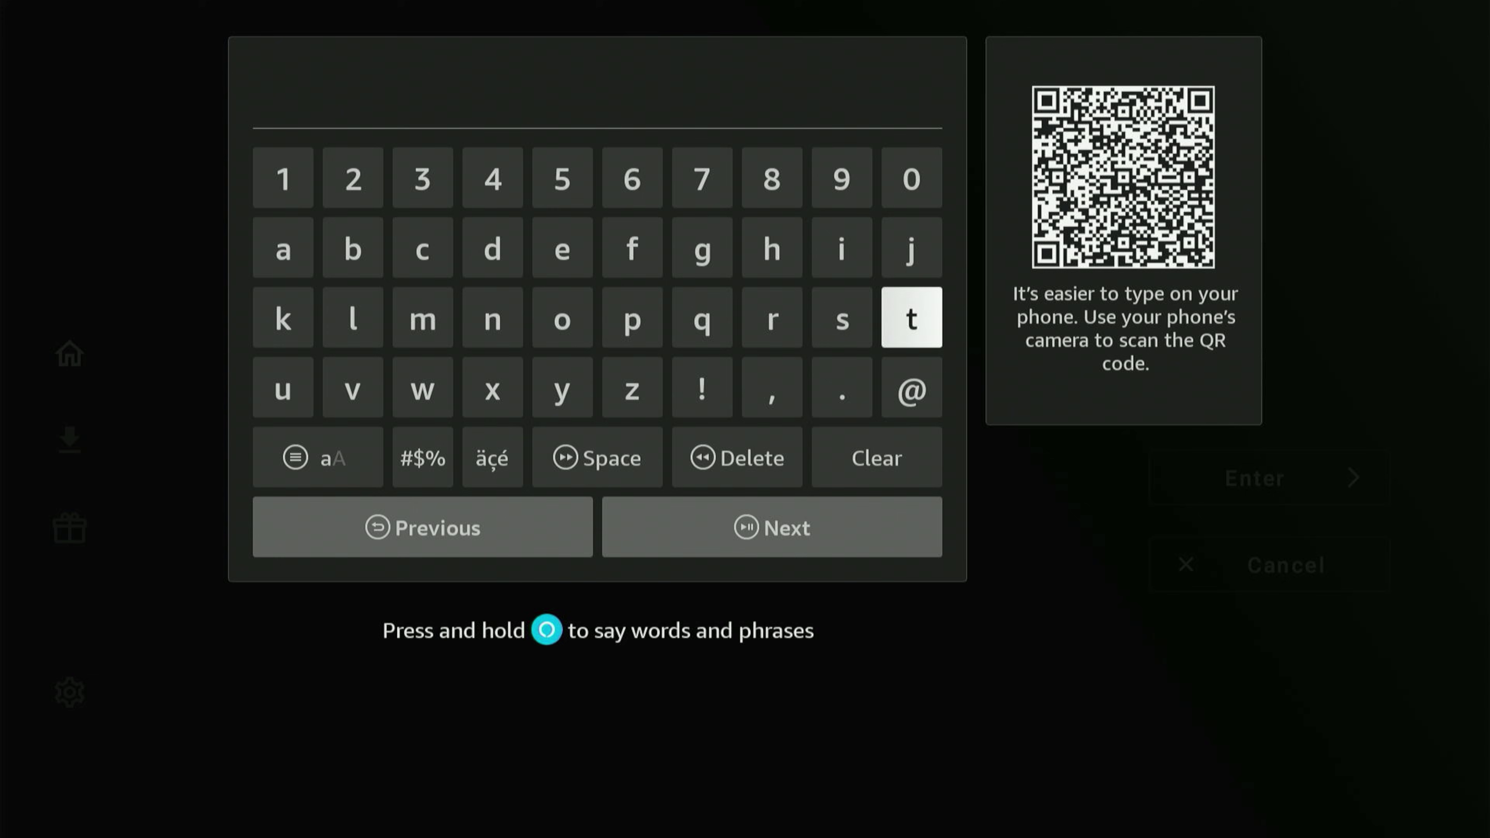
{"action": "key", "text": "Left"}
{"action": "key", "text": "Left"}
{"action": "key", "text": "Left"}
{"action": "key", "text": "Left"}
{"action": "key", "text": "Left"}
{"action": "key", "text": "Left"}
{"action": "key", "text": "Left"}
{"action": "key", "text": "Left"}
{"action": "key", "text": "Left"}
{"action": "key", "text": "Left"}
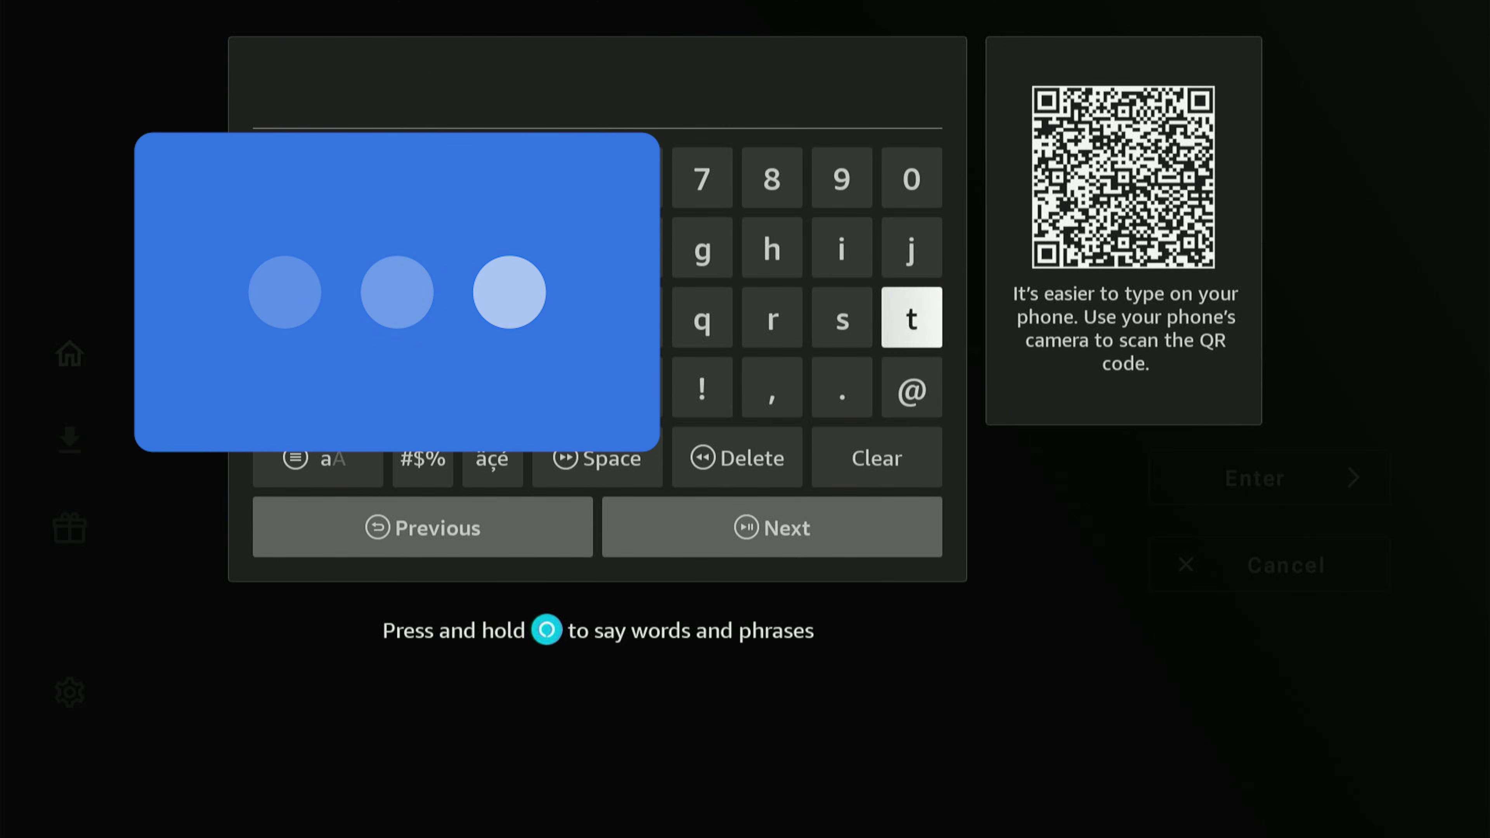
{"action": "key", "text": "Left"}
{"action": "key", "text": "Left"}
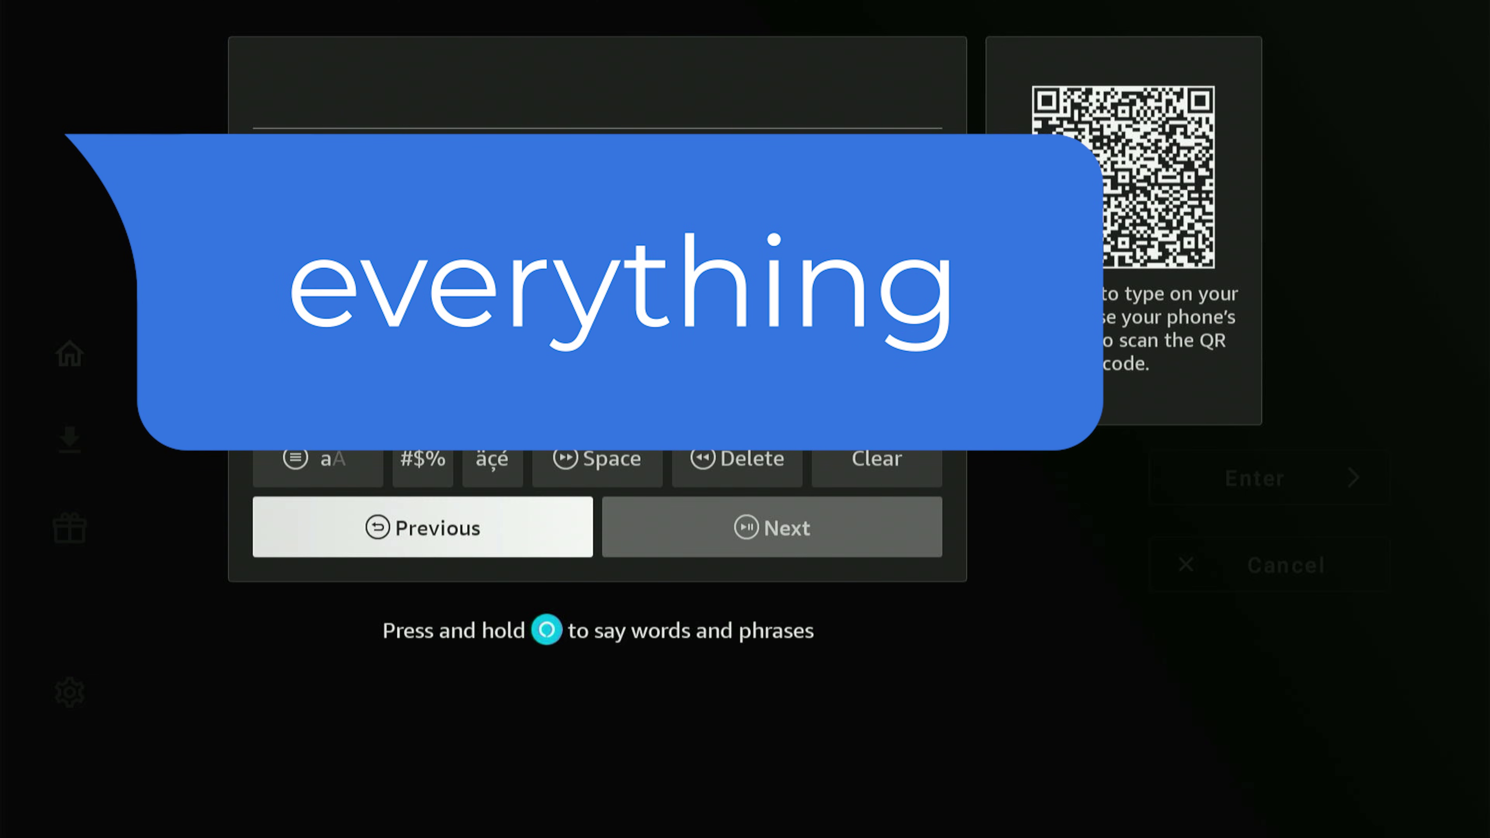
Enter "everything" as the library to add and submit it.
{"action": "key", "text": "Up"}
{"action": "key", "text": "Up"}
{"action": "type", "text": "e"}
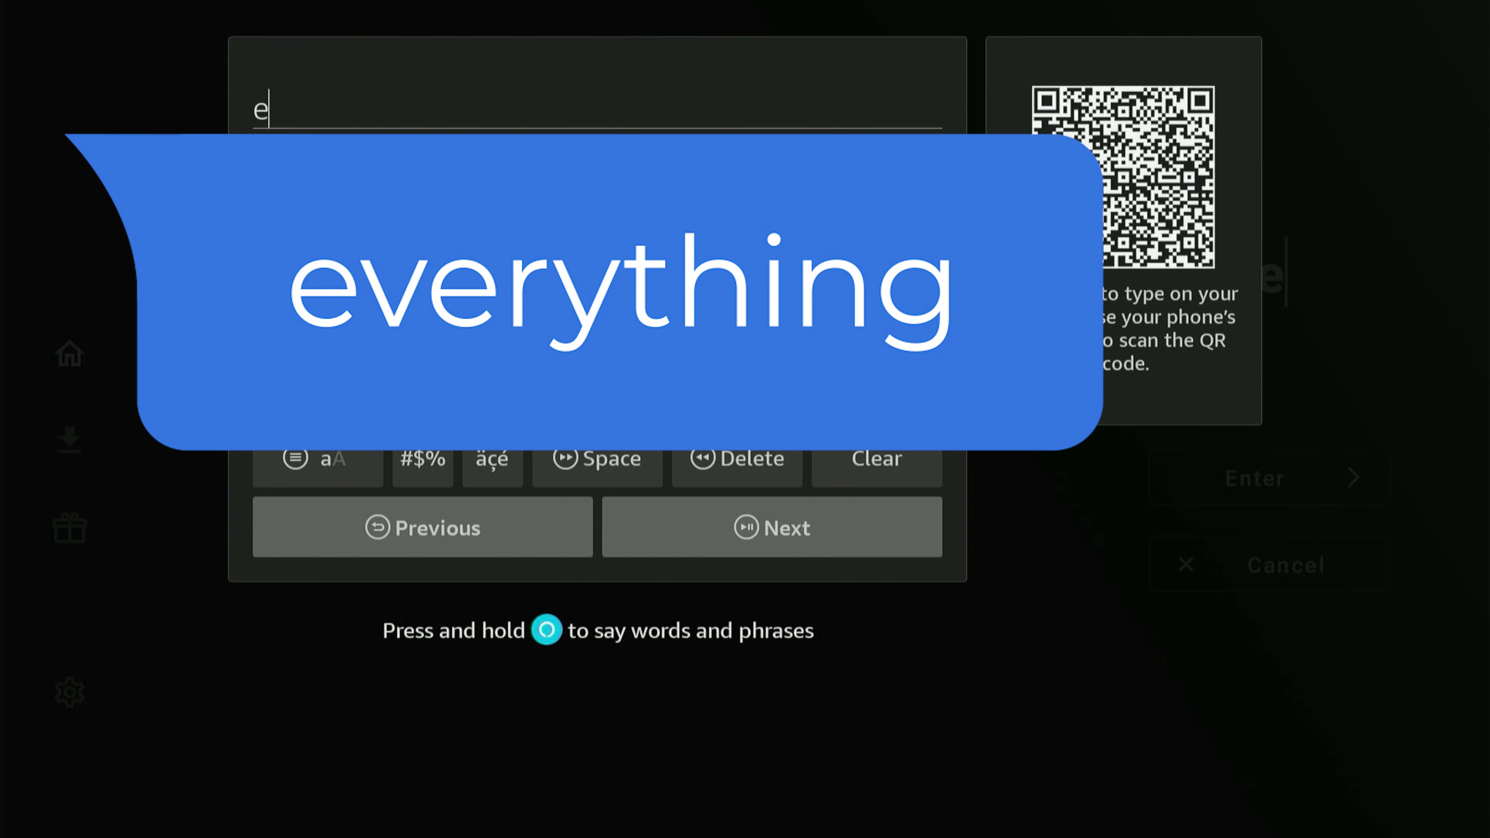
{"action": "type", "text": "ve"}
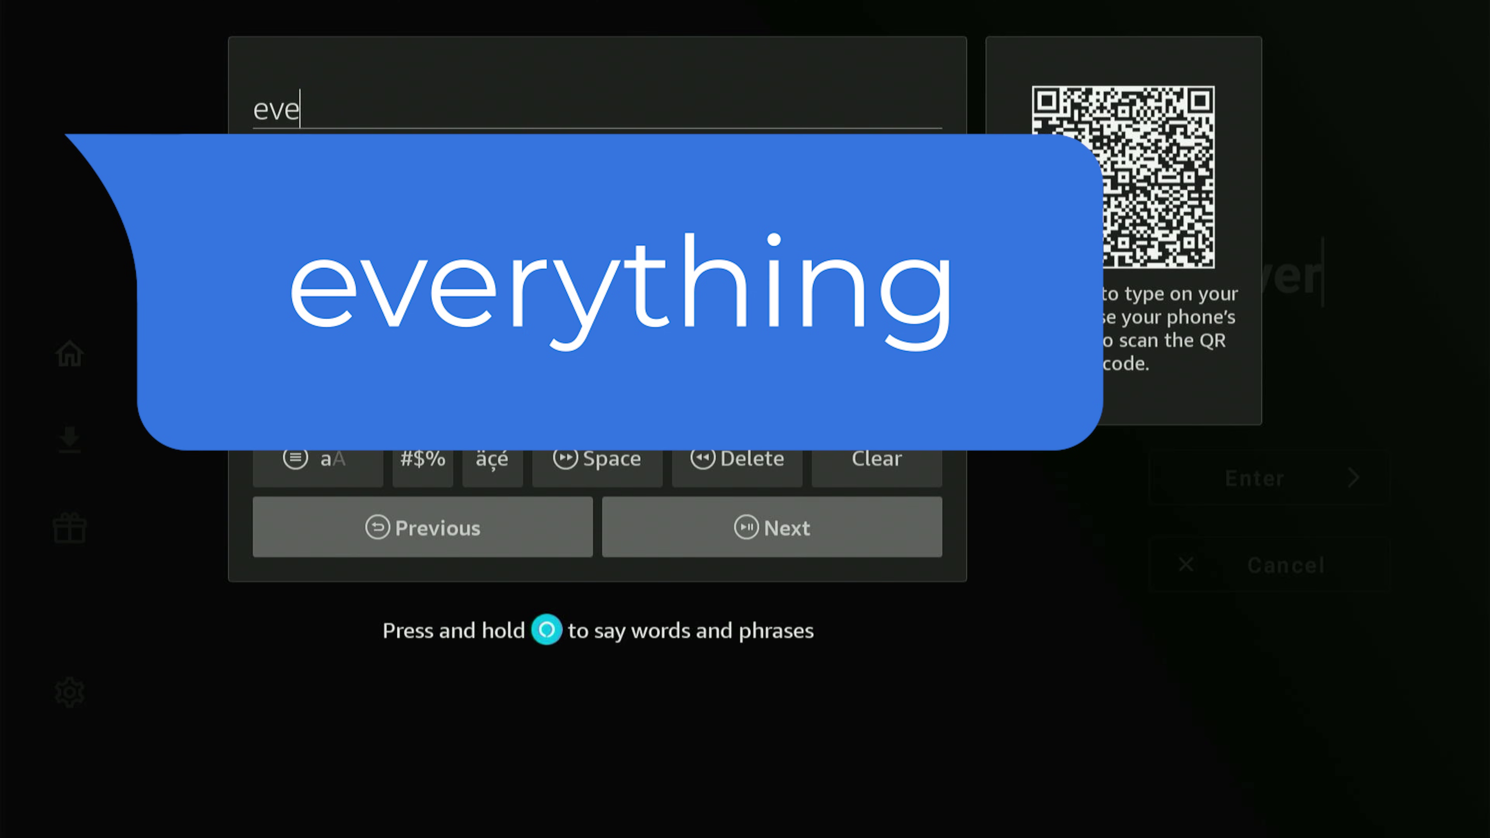
{"action": "type", "text": "ryth"}
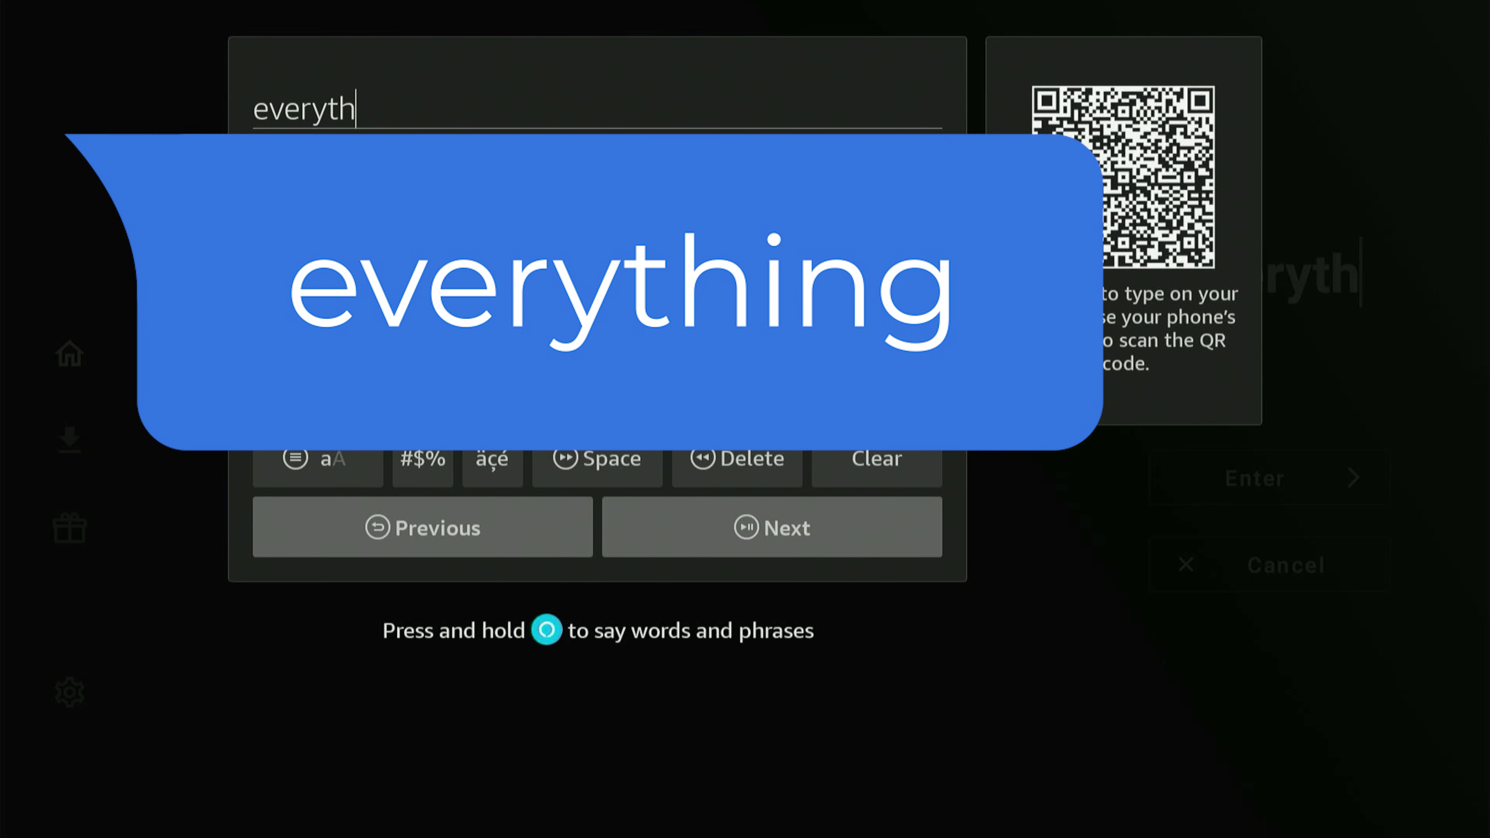
{"action": "type", "text": "i"}
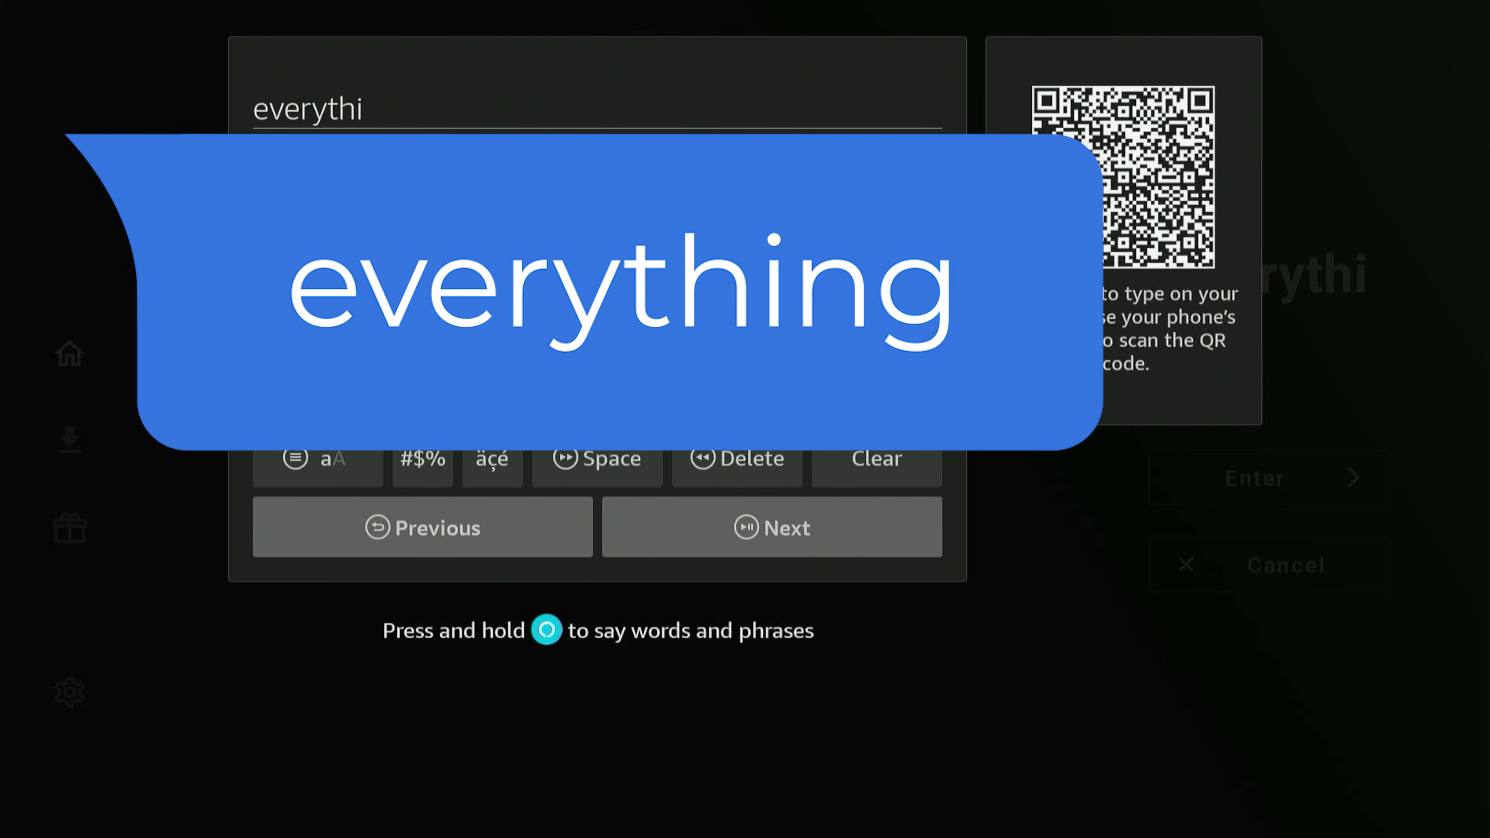
{"action": "type", "text": "ng"}
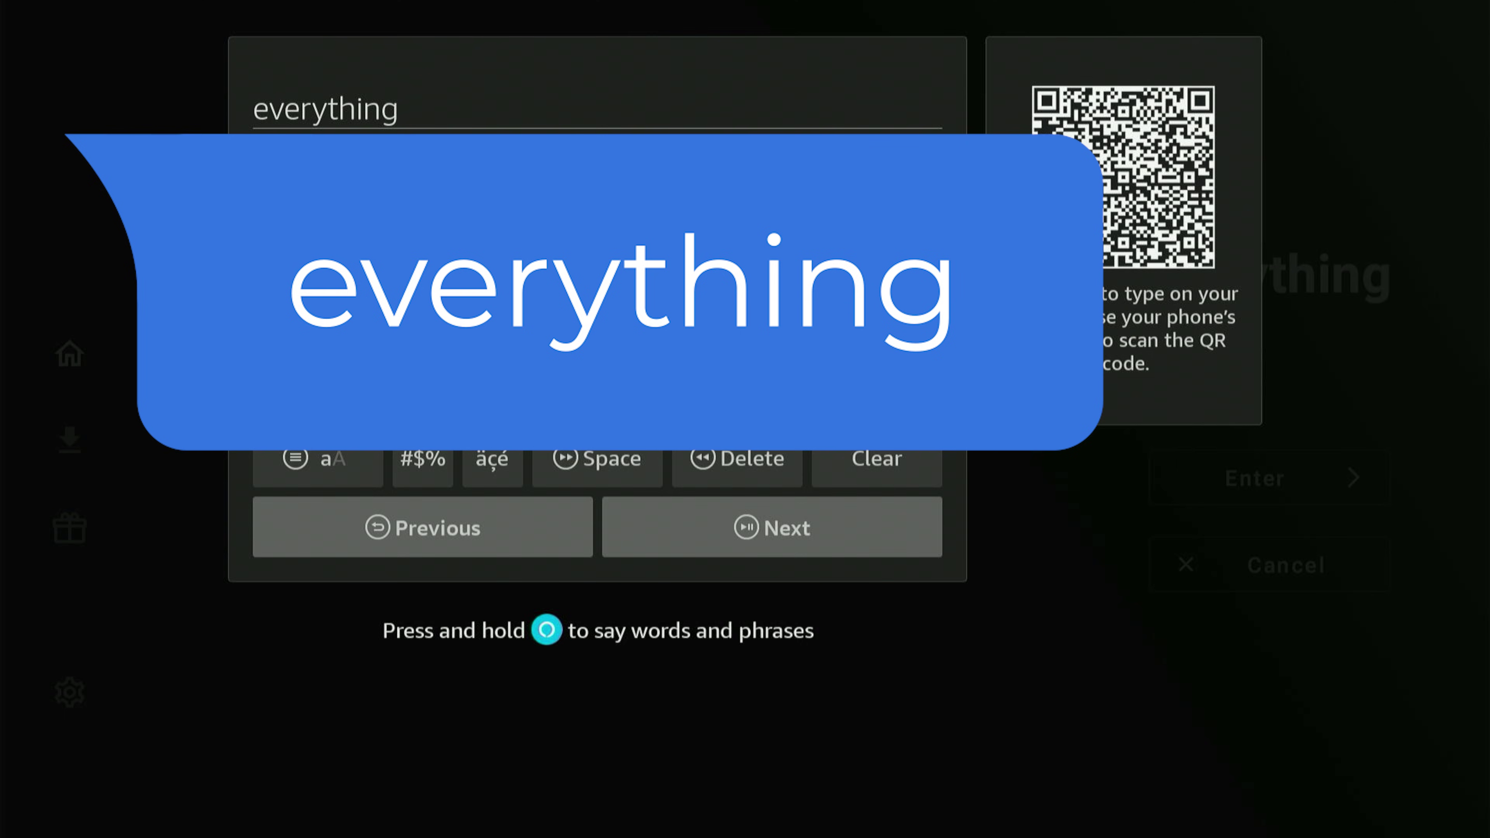
{"action": "key", "text": "Down"}
{"action": "key", "text": "Return"}
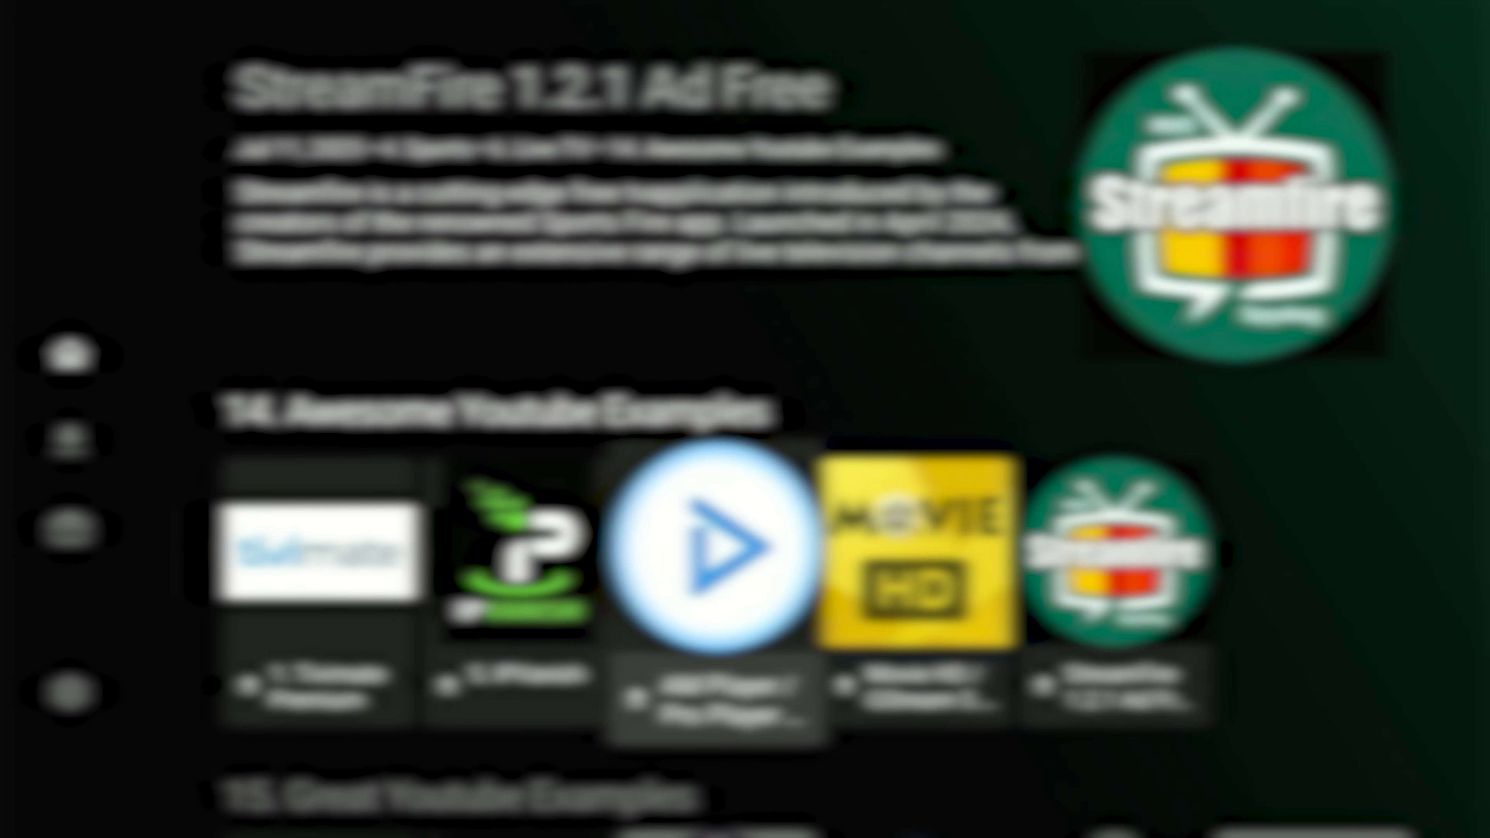
Browse the app entries in the library's "14. Awesome Youtube Examples" row.
{"action": "key", "text": "Right"}
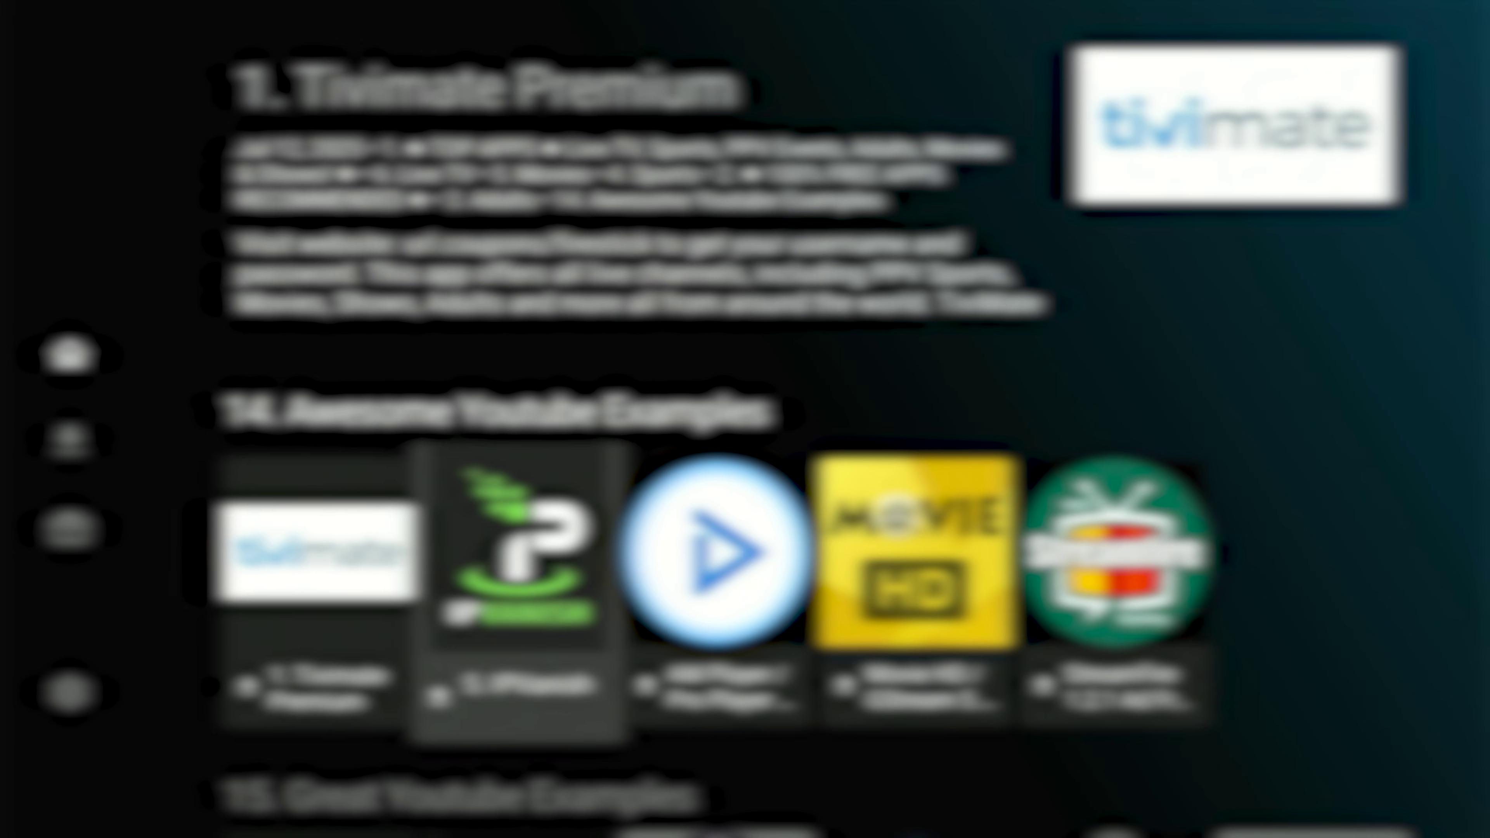
{"action": "key", "text": "Right"}
{"action": "key", "text": "Right"}
{"action": "key", "text": "Right"}
{"action": "key", "text": "Left"}
{"action": "key", "text": "Left"}
{"action": "key", "text": "Left"}
{"action": "key", "text": "Left"}
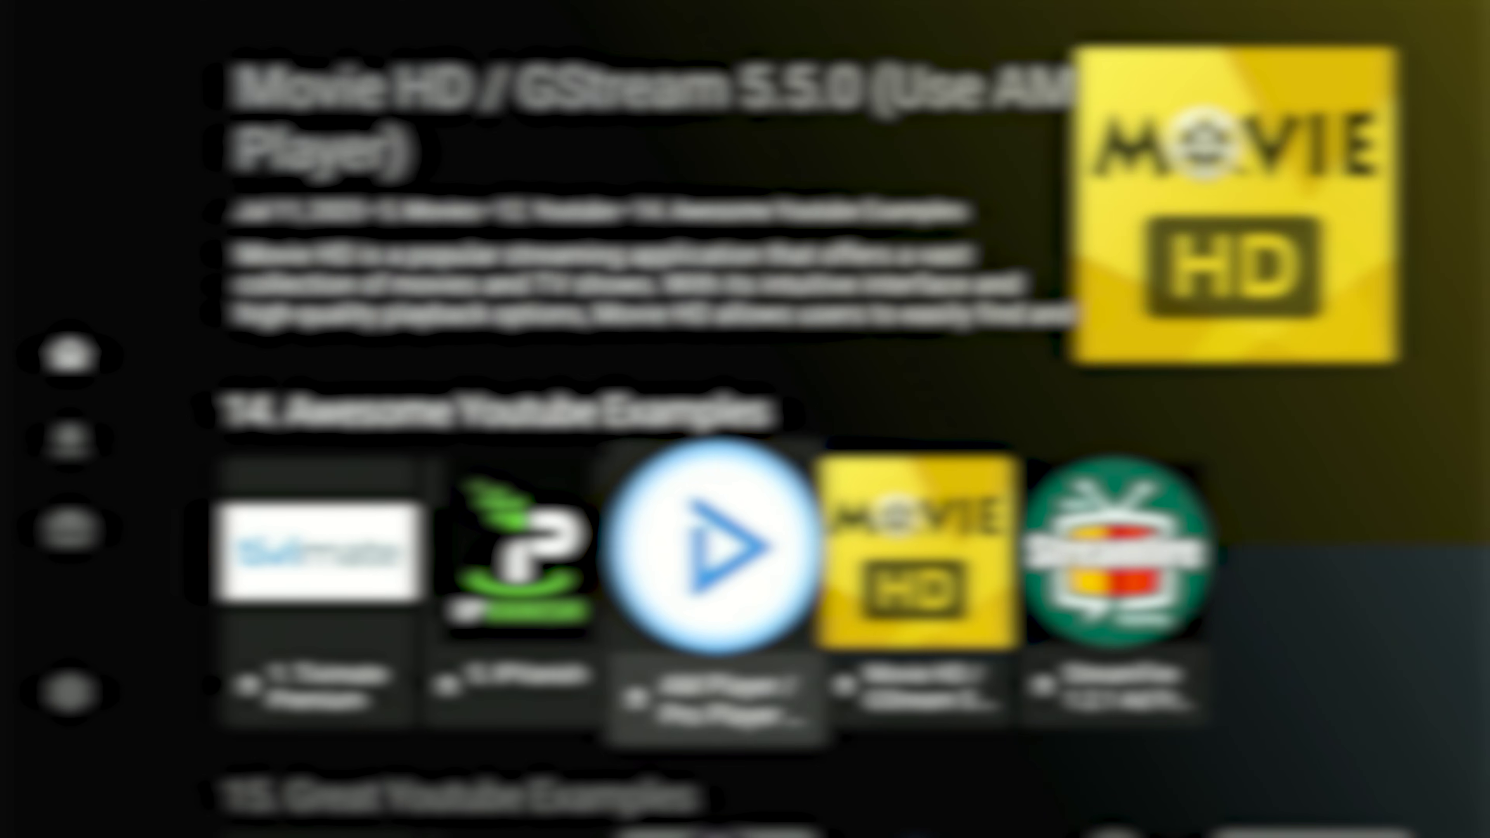
Return to the Home screen and open the search entry in the Find section.
{"action": "key", "text": "Home"}
{"action": "key", "text": "Left"}
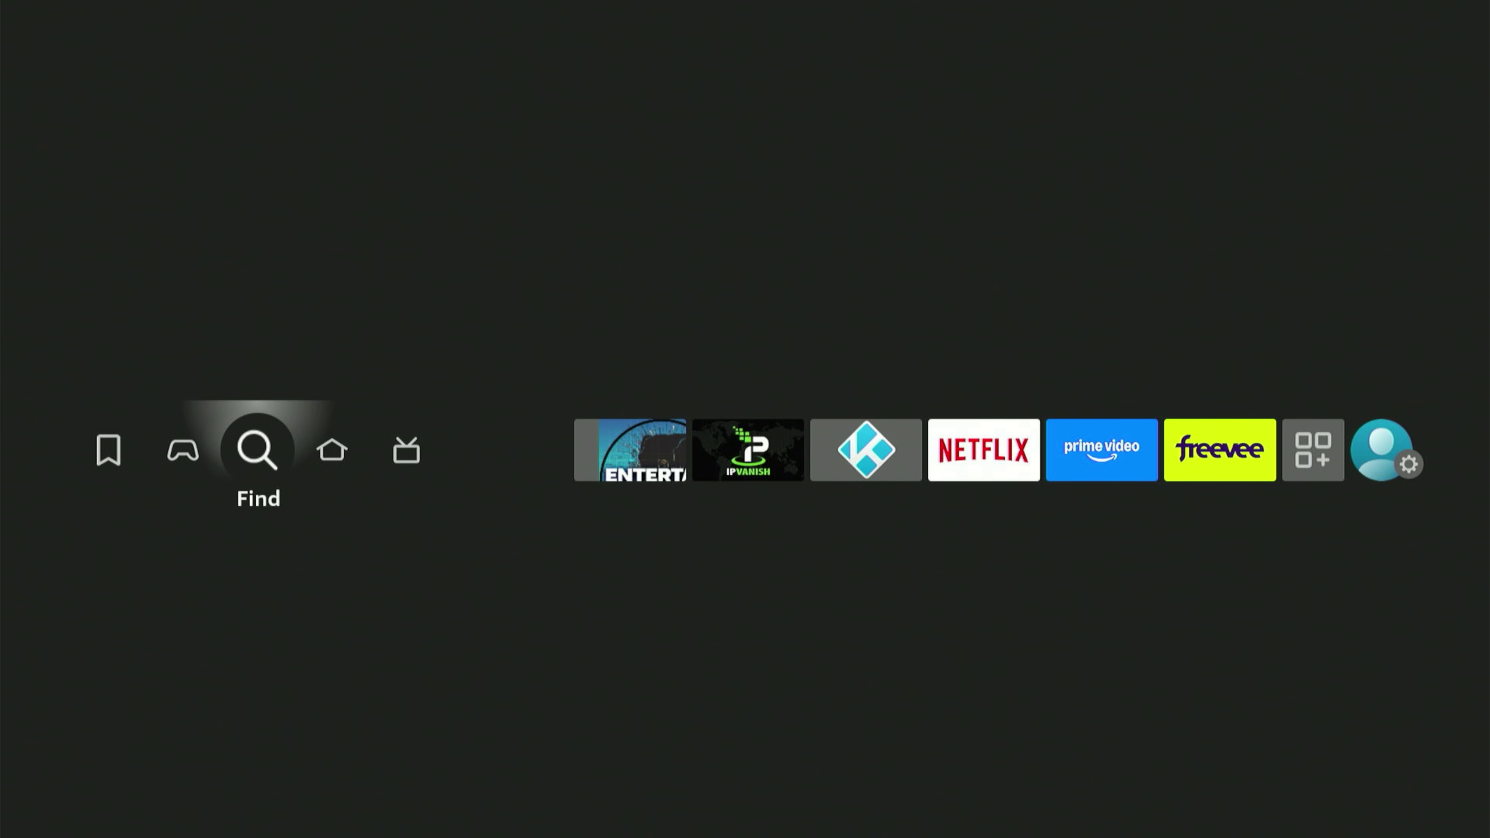
{"action": "key", "text": "Down"}
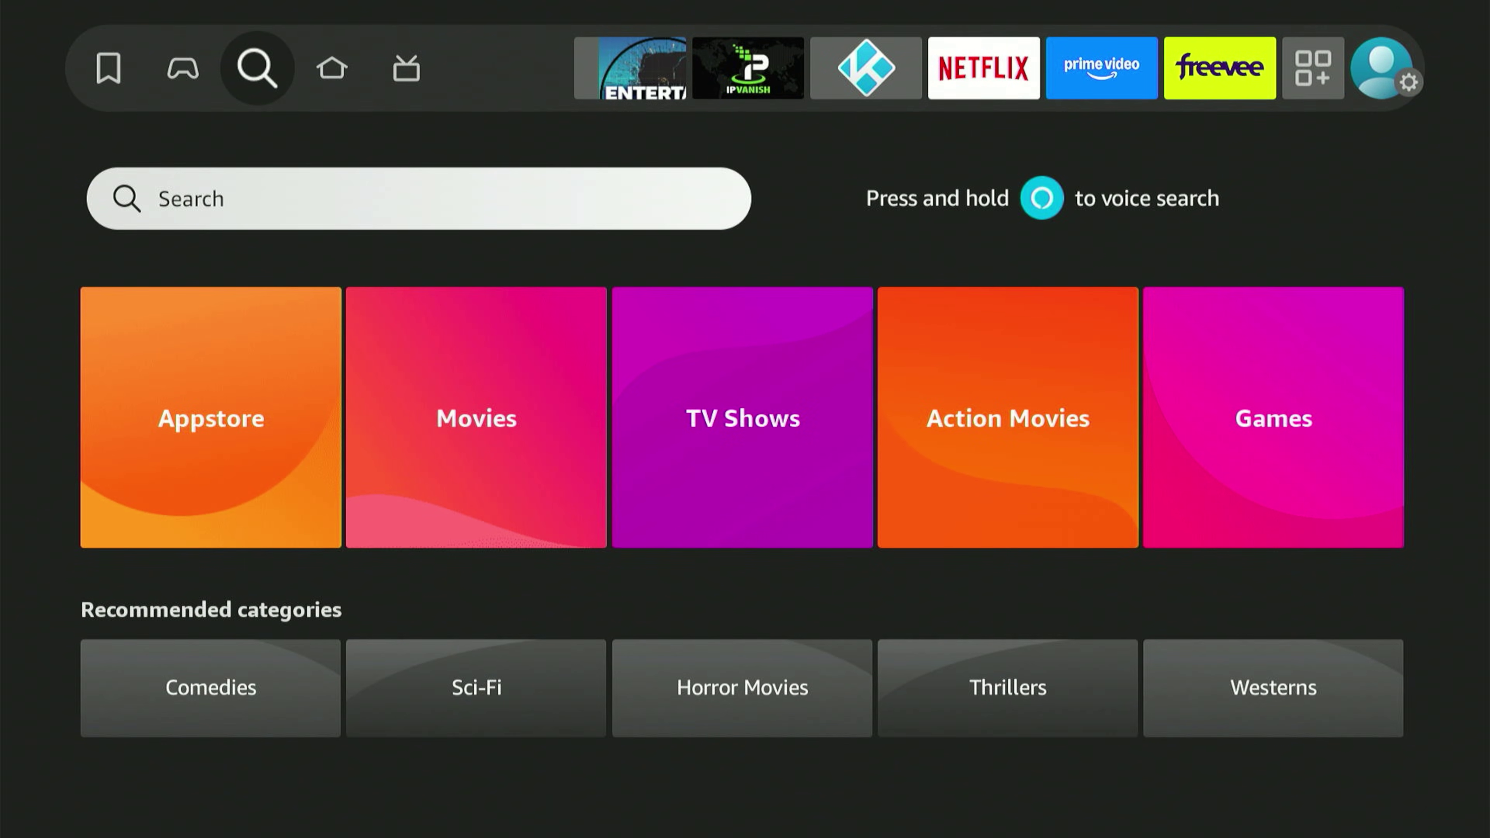
{"action": "key", "text": "Return"}
Enter "Ipv" as the search text.
{"action": "key", "text": "Right"}
{"action": "key", "text": "Right"}
{"action": "key", "text": "Right"}
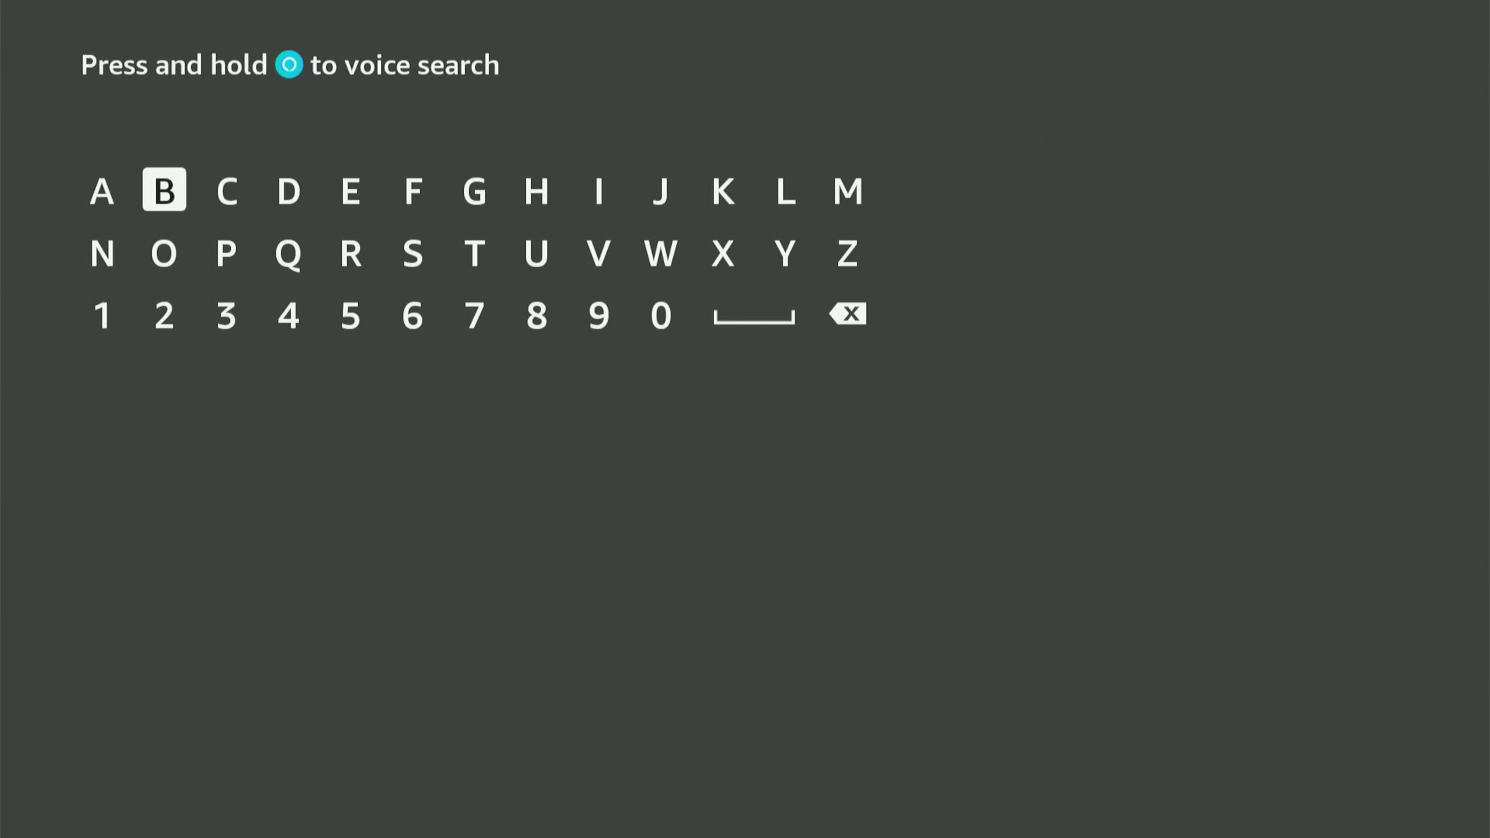
{"action": "key", "text": "Right"}
{"action": "key", "text": "Right"}
{"action": "key", "text": "Right"}
{"action": "key", "text": "Right"}
{"action": "key", "text": "Right"}
{"action": "key", "text": "Return"}
{"action": "key", "text": "Down"}
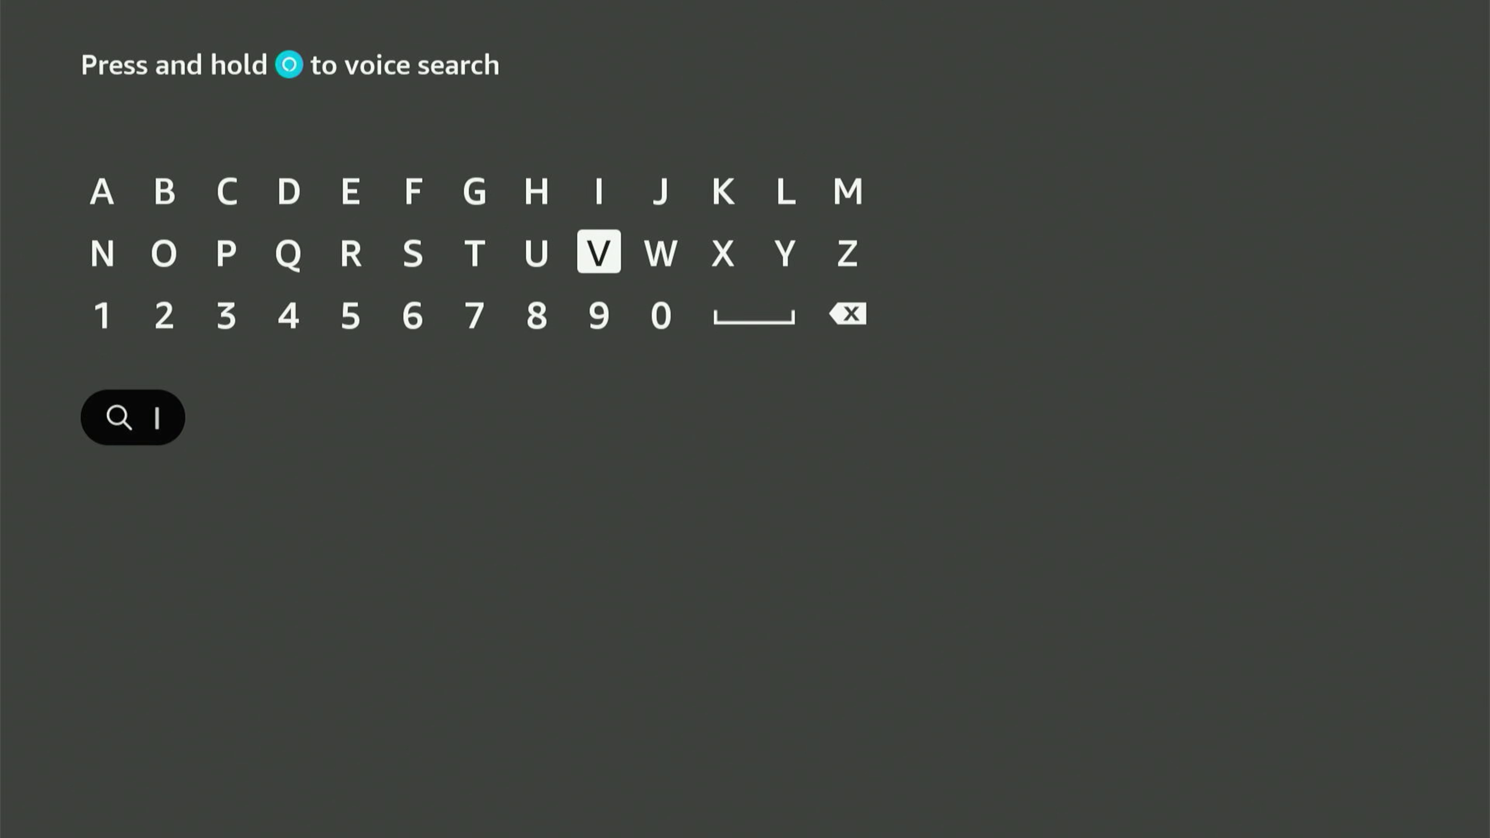
{"action": "key", "text": "Left"}
{"action": "key", "text": "Left"}
{"action": "key", "text": "Left"}
{"action": "key", "text": "Left"}
{"action": "key", "text": "Left"}
{"action": "key", "text": "Left"}
{"action": "key", "text": "Return"}
{"action": "key", "text": "Right"}
{"action": "key", "text": "Right"}
{"action": "key", "text": "Right"}
{"action": "key", "text": "Right"}
{"action": "key", "text": "Right"}
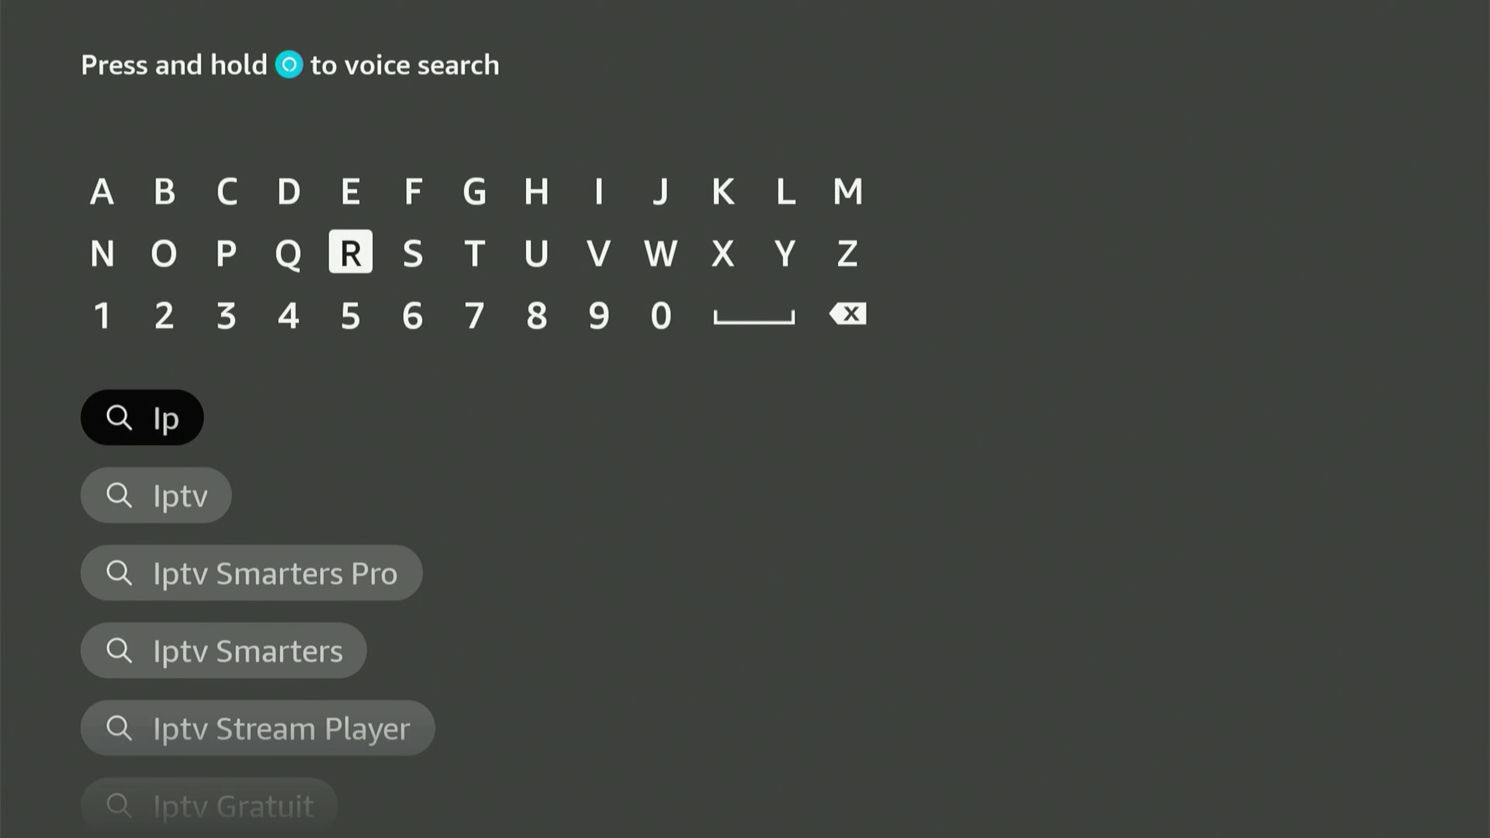
{"action": "key", "text": "Right"}
{"action": "key", "text": "Return"}
Choose the Ipvanish search suggestion.
{"action": "key", "text": "Down"}
{"action": "key", "text": "Down"}
{"action": "key", "text": "Down"}
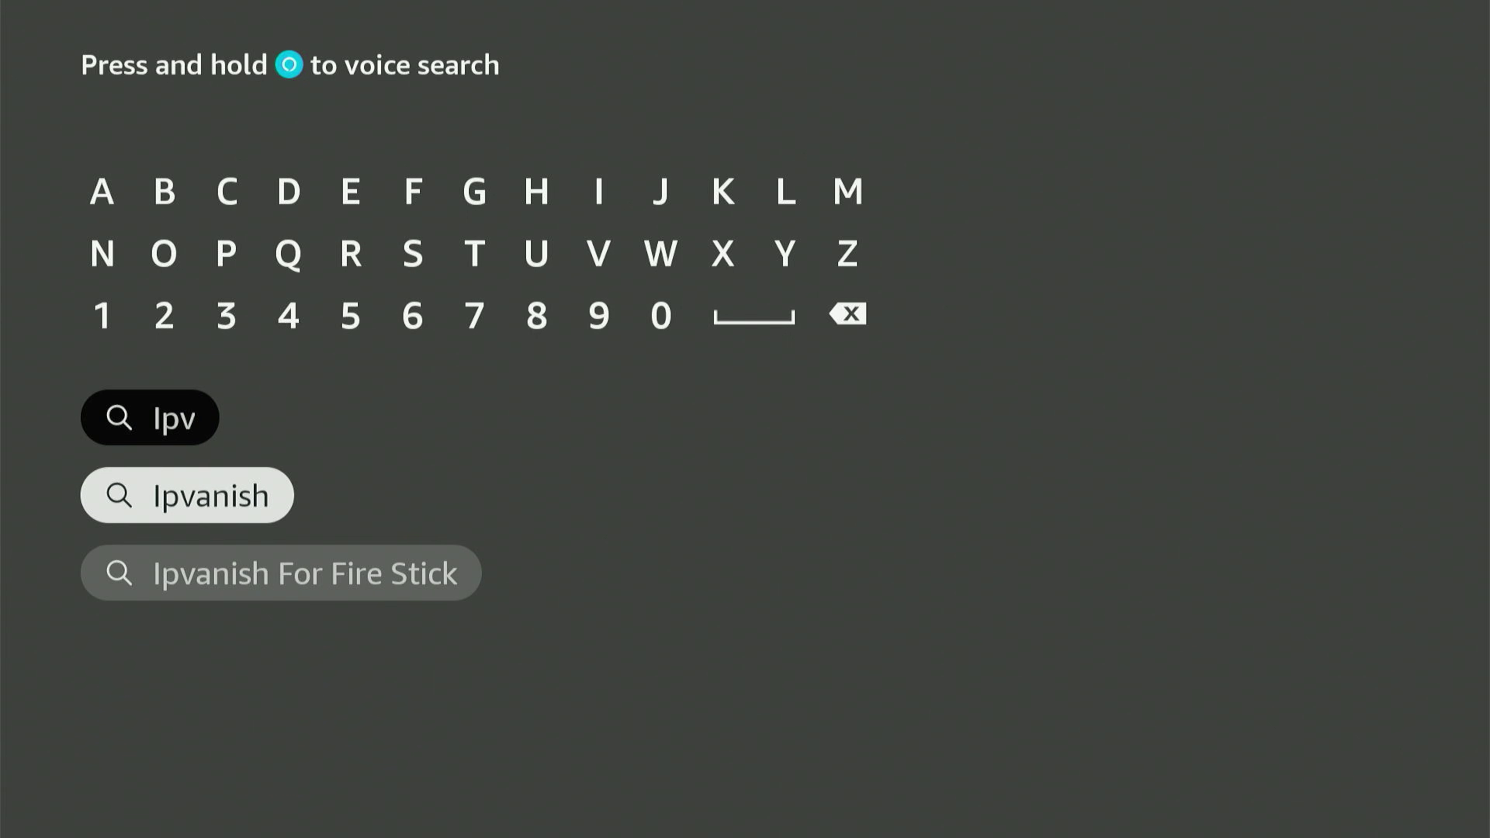
{"action": "key", "text": "Return"}
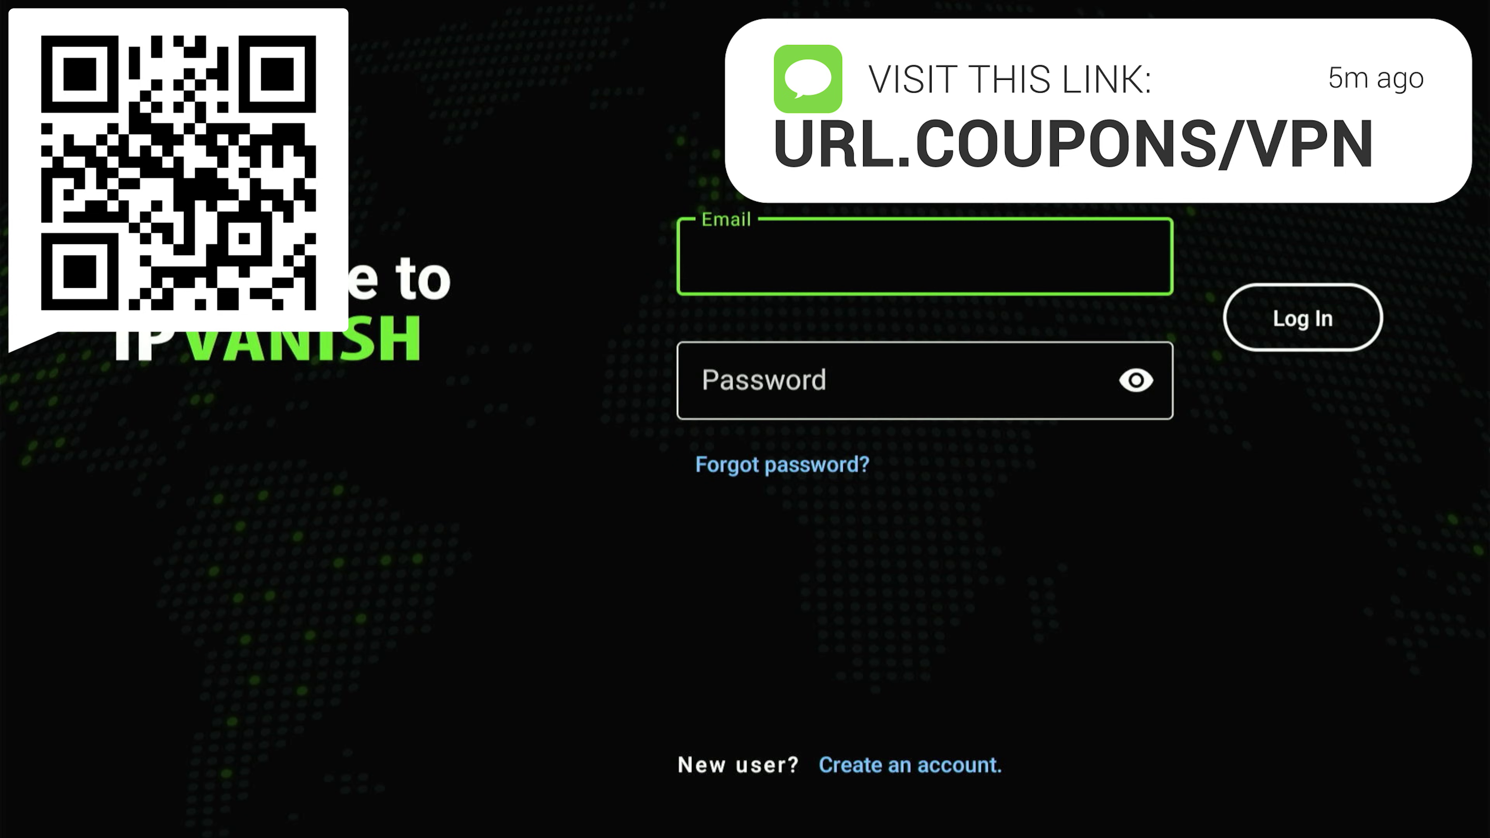
Log in to IPVanish and turn off Connect on Android Startup in its settings.
{"action": "key", "text": "Return"}
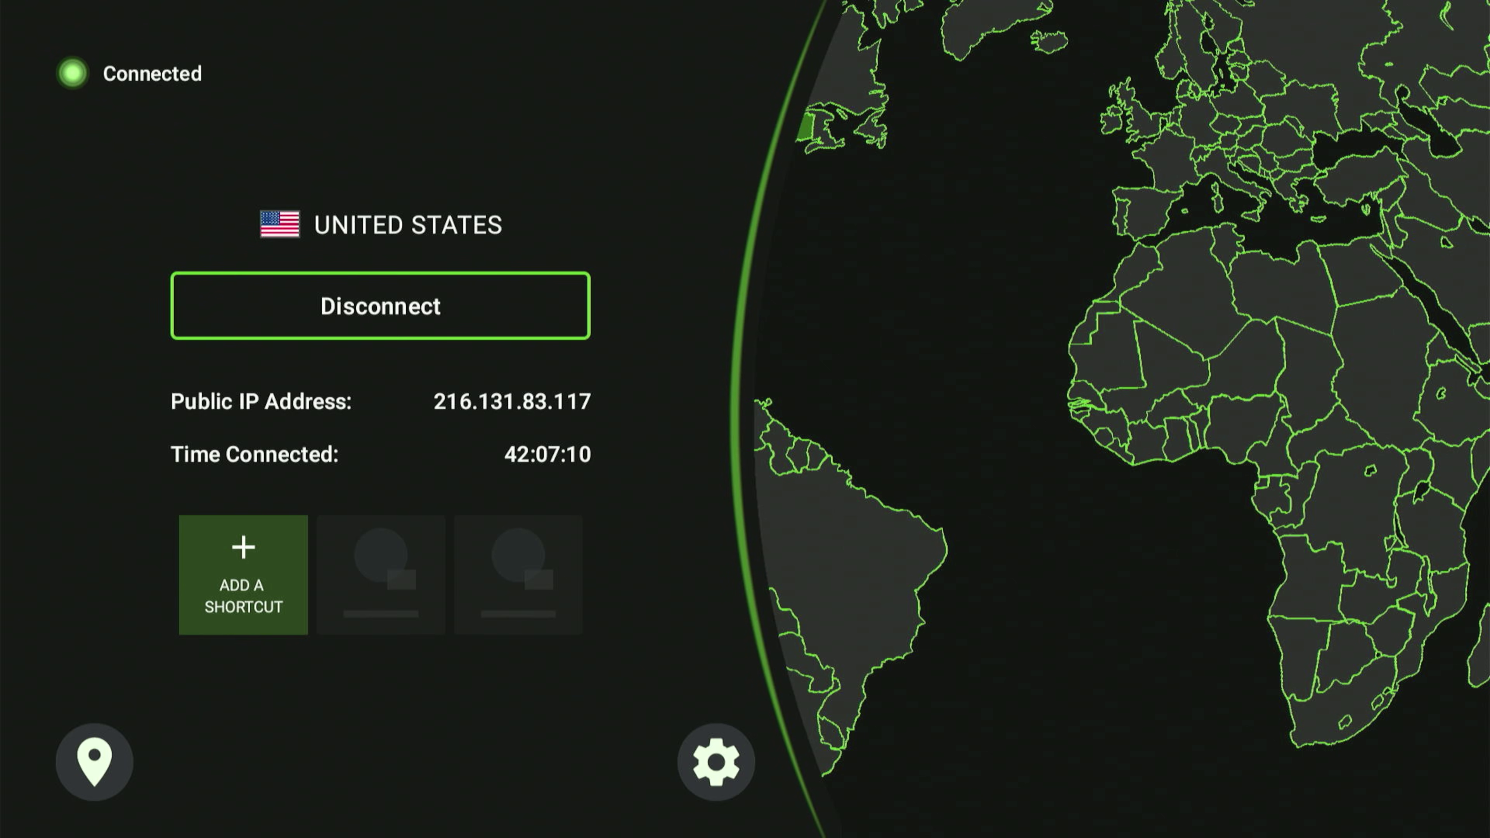
{"action": "left_click", "coordinate": [716, 762]}
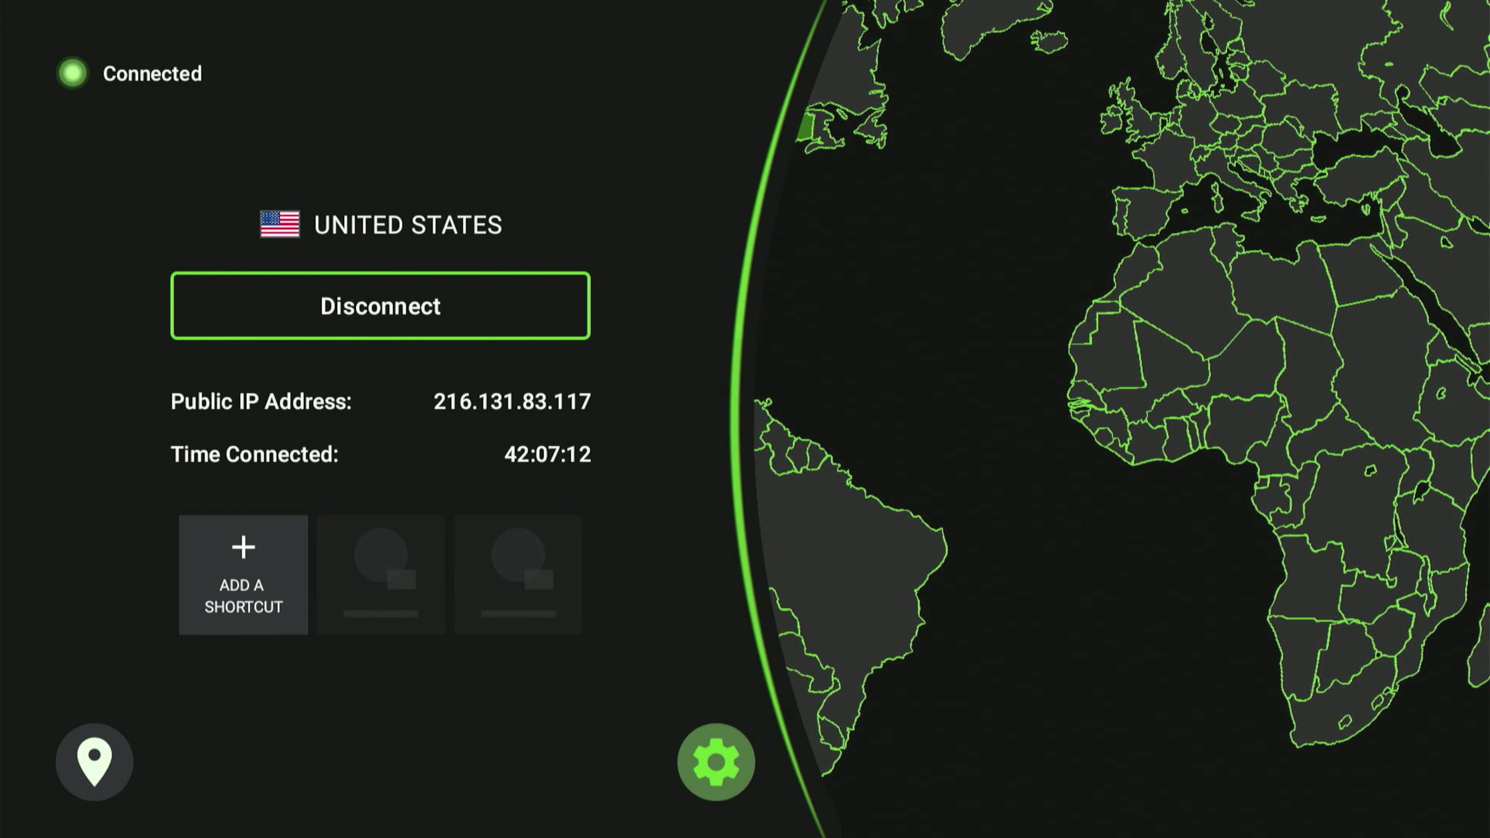
{"action": "key", "text": "Return"}
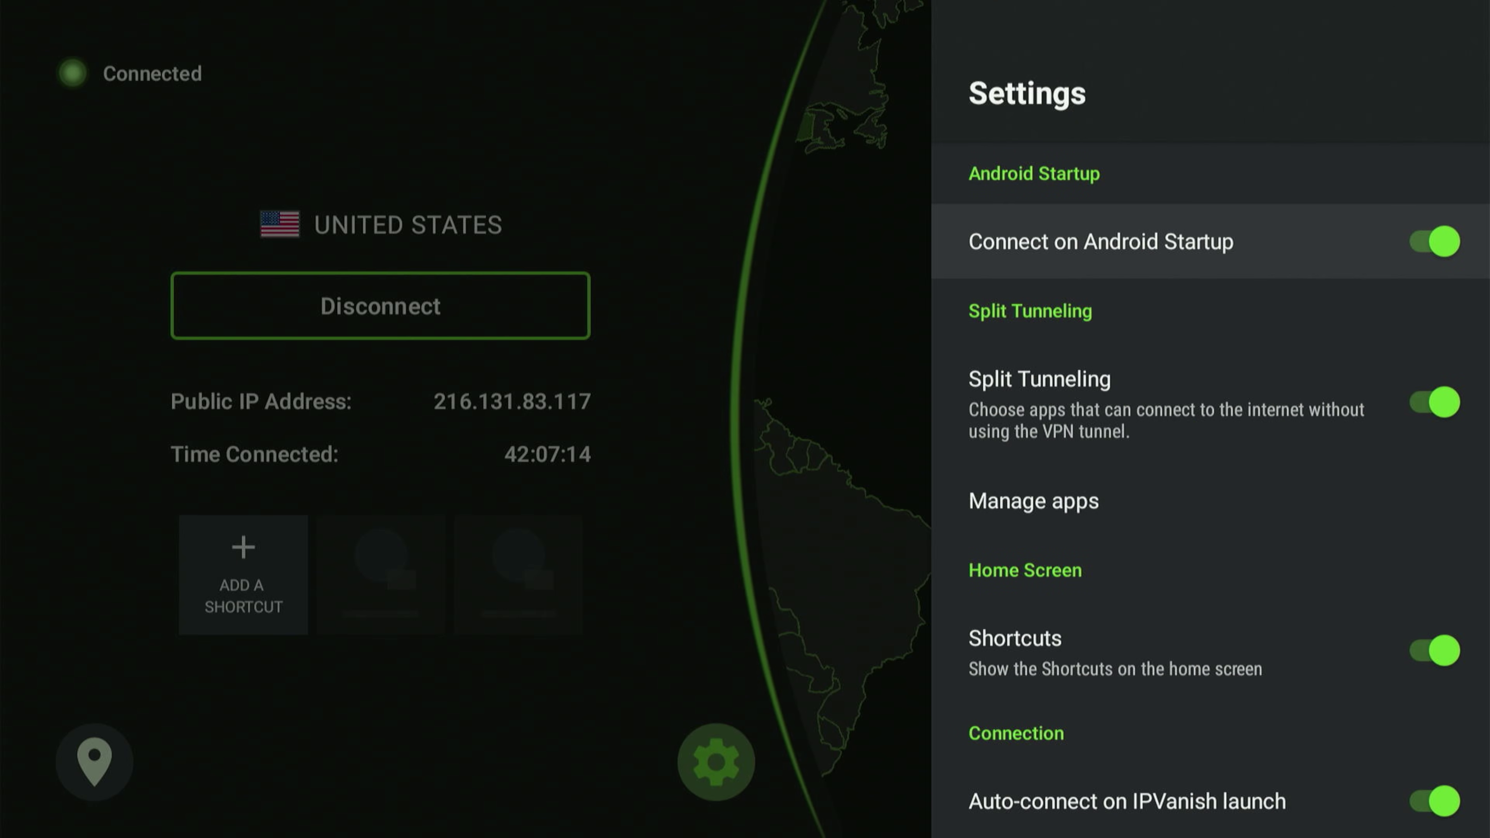
{"action": "key", "text": "Return"}
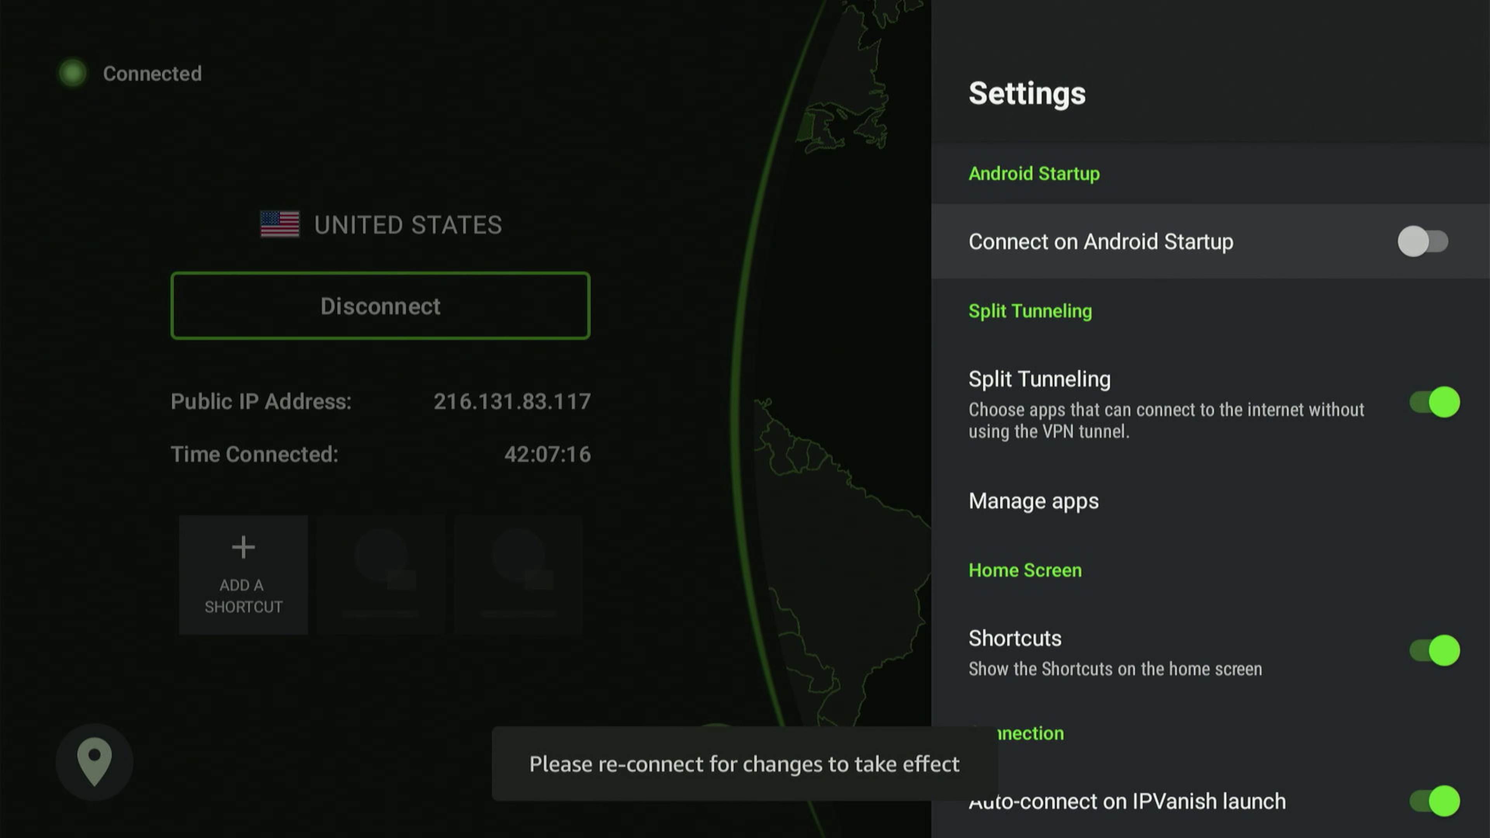
Toggle Connect on Android Startup in the IPVanish settings and leave it turned on.
{"action": "key", "text": "Return"}
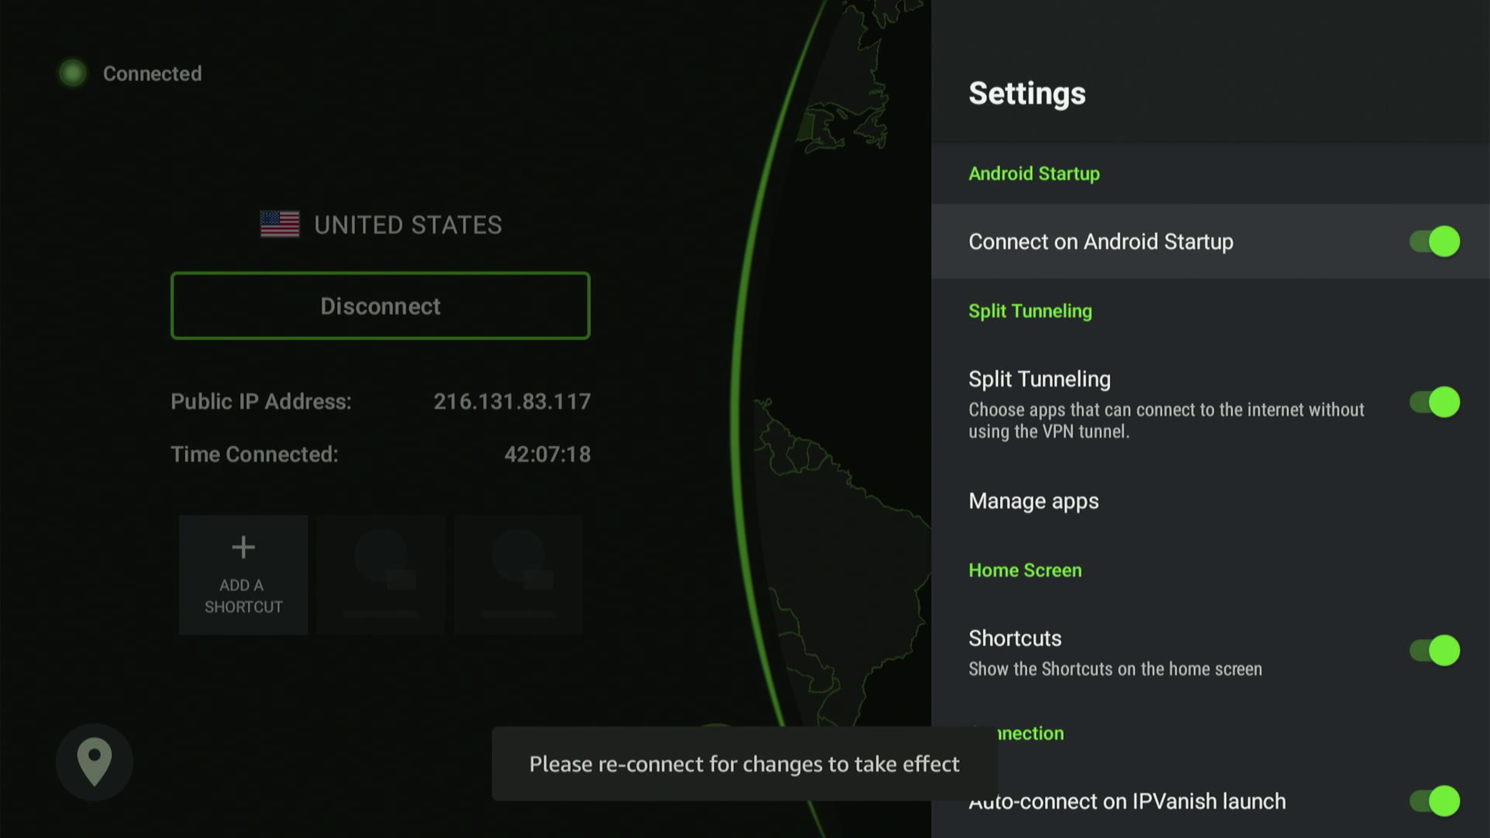
{"action": "key", "text": "Return"}
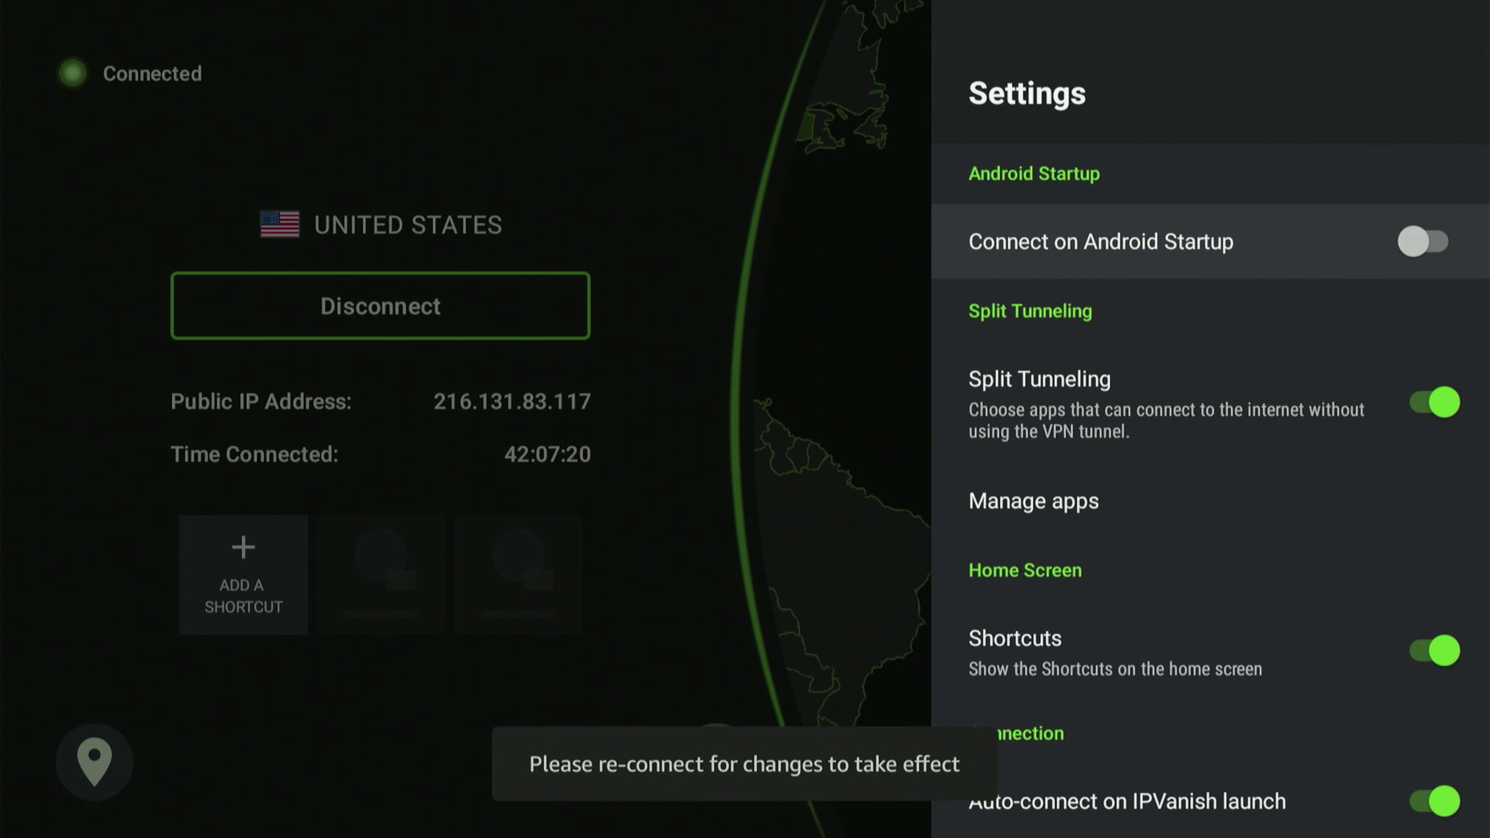
{"action": "key", "text": "Return"}
Turn Auto-connect on IPVanish launch off and back on, and return to the start of the settings list.
{"action": "key", "text": "Down"}
{"action": "key", "text": "Down"}
{"action": "key", "text": "Down"}
{"action": "key", "text": "Down"}
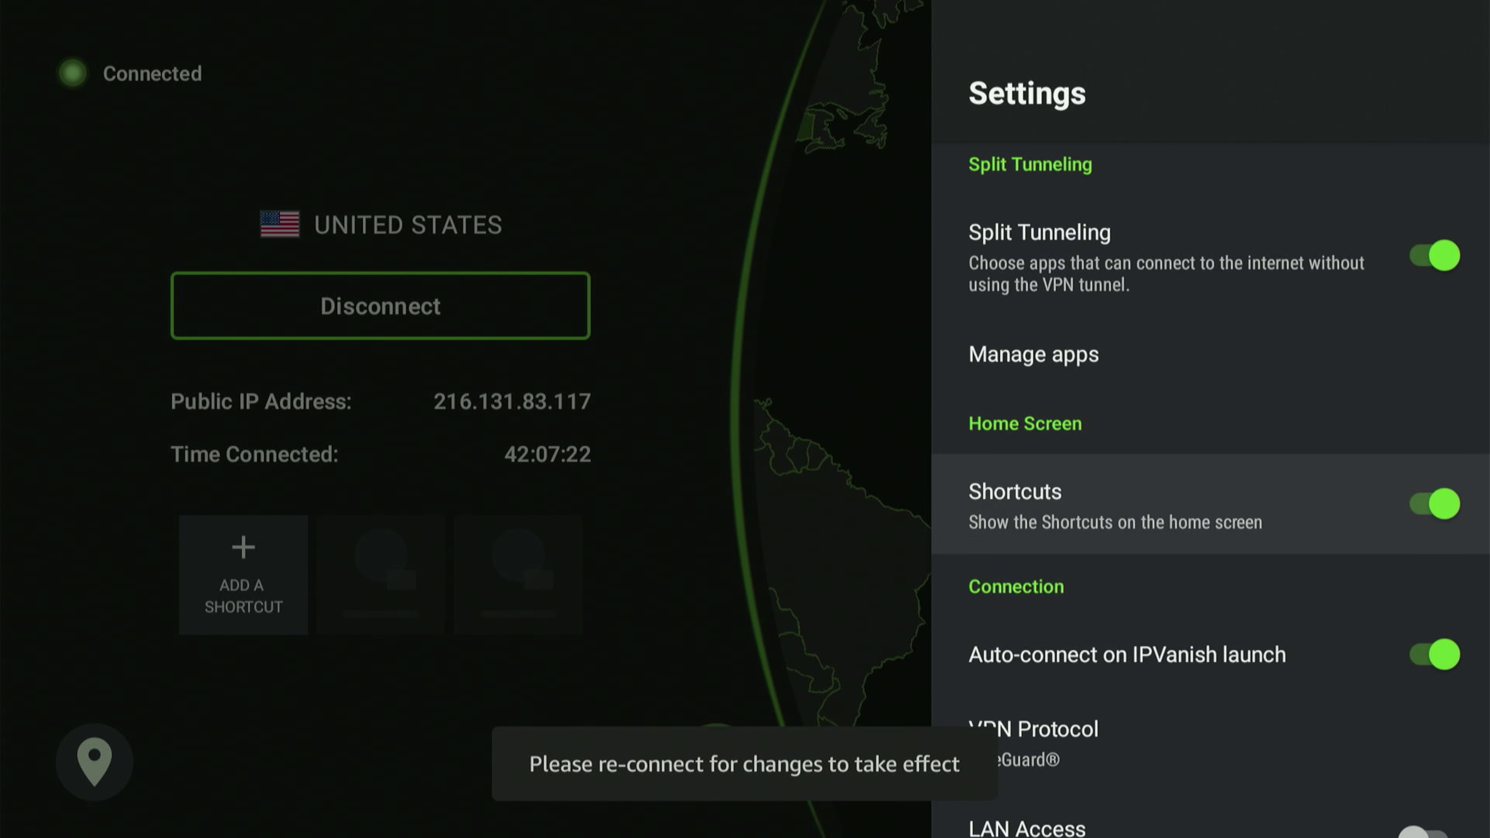
{"action": "key", "text": "Return"}
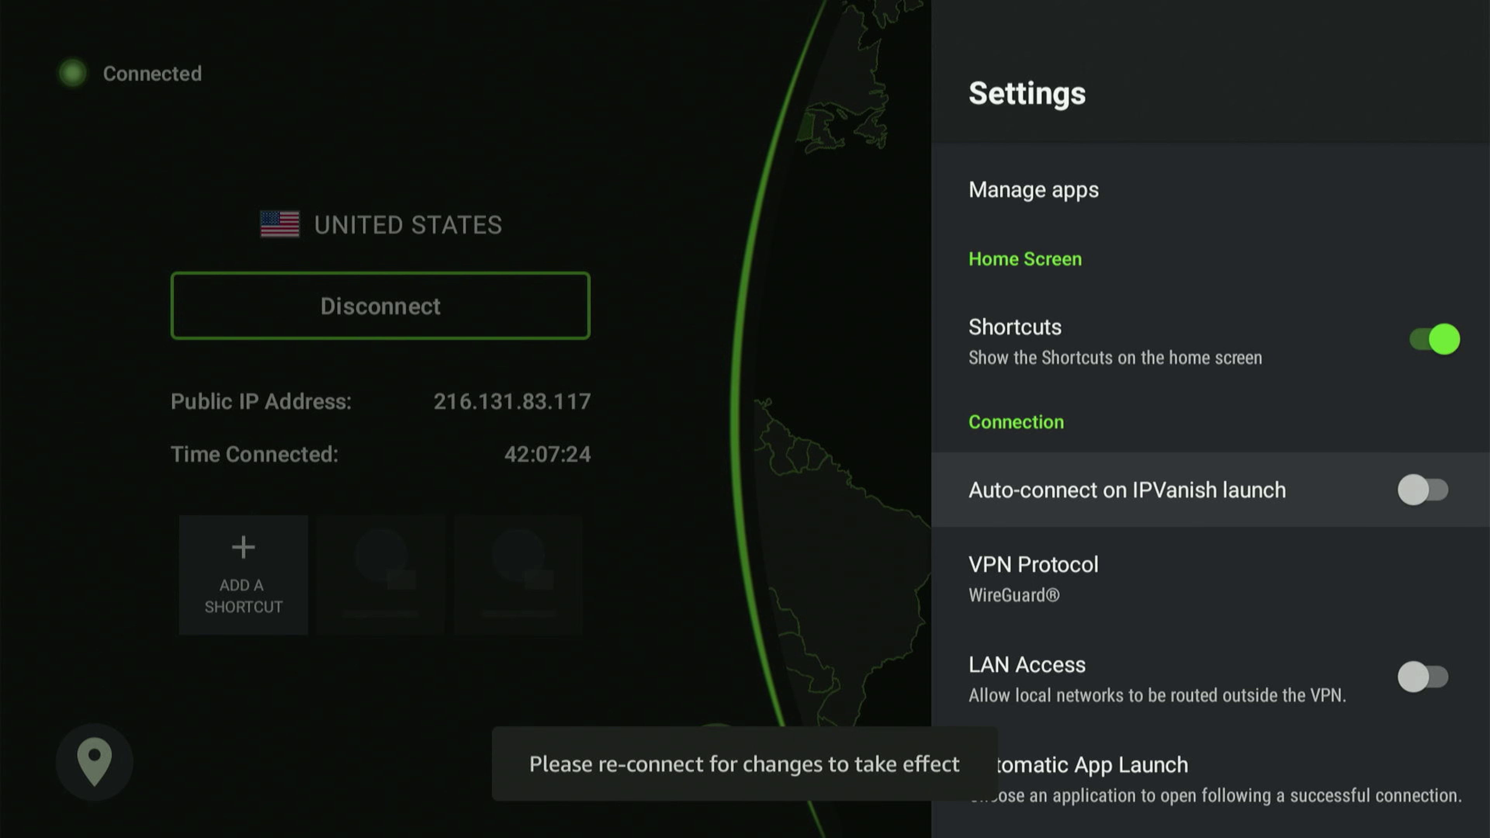
{"action": "key", "text": "Return"}
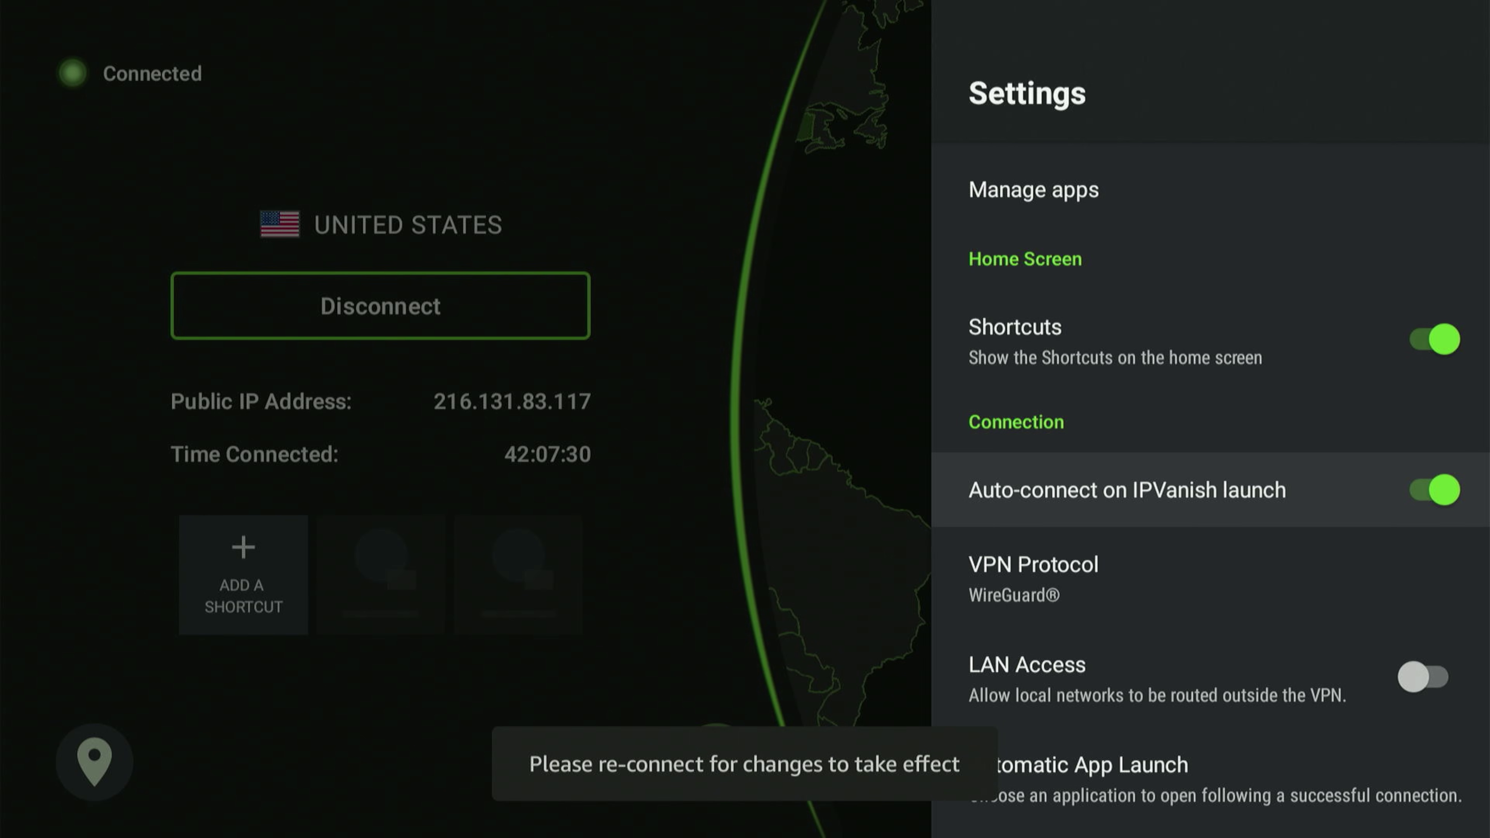
{"action": "key", "text": "Up"}
{"action": "key", "text": "Up"}
{"action": "key", "text": "Up"}
{"action": "key", "text": "Up"}
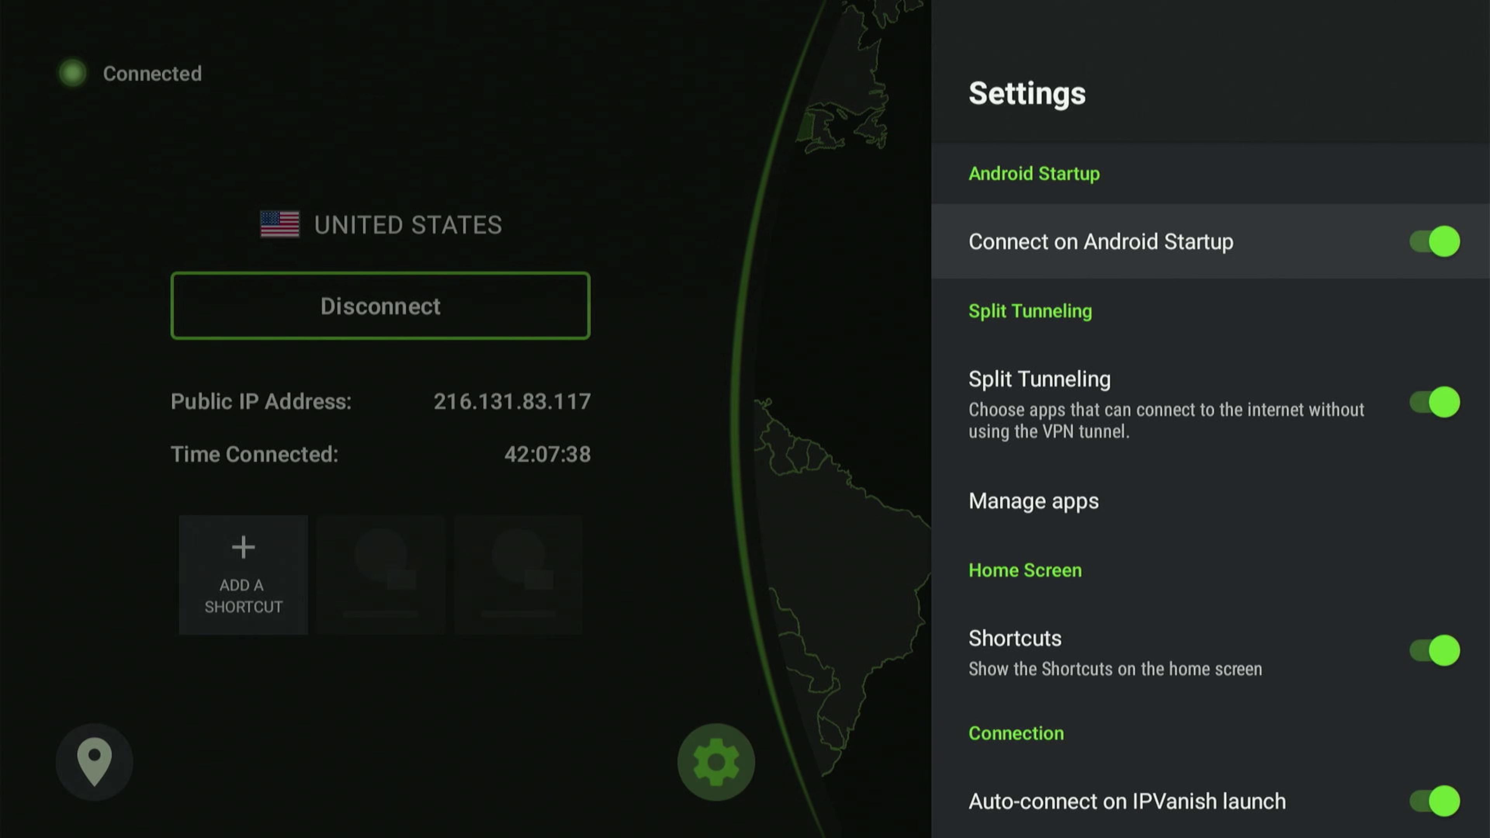
Leave IPVanish for the Home screen, open Your Apps & Channels and browse the installed apps.
{"action": "key", "text": "Home"}
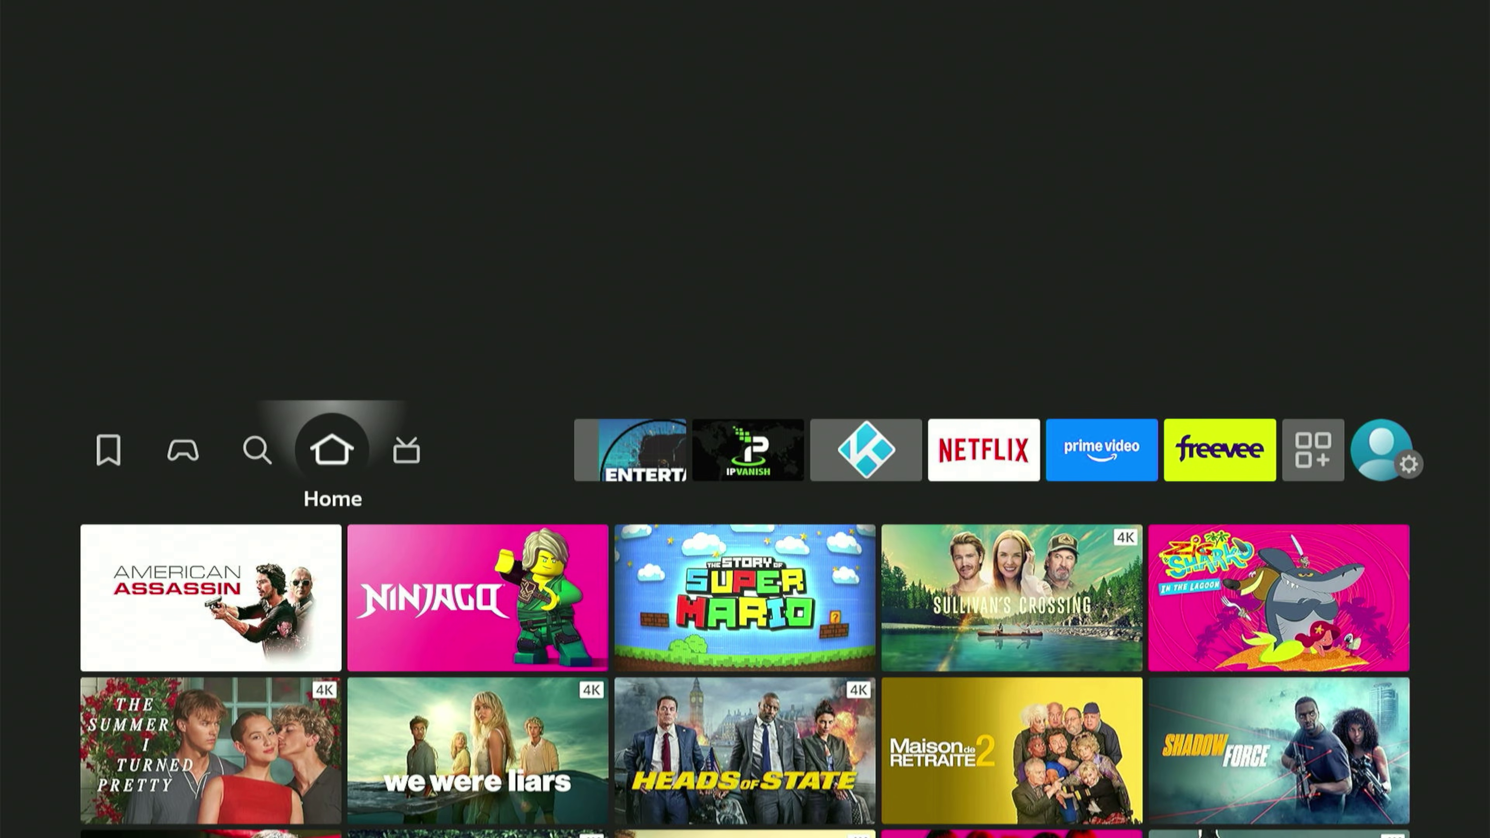
{"action": "key", "text": "Right"}
{"action": "key", "text": "Right"}
{"action": "key", "text": "Right"}
{"action": "key", "text": "Right"}
{"action": "key", "text": "Right"}
{"action": "key", "text": "Right"}
{"action": "key", "text": "Right"}
{"action": "key", "text": "Right"}
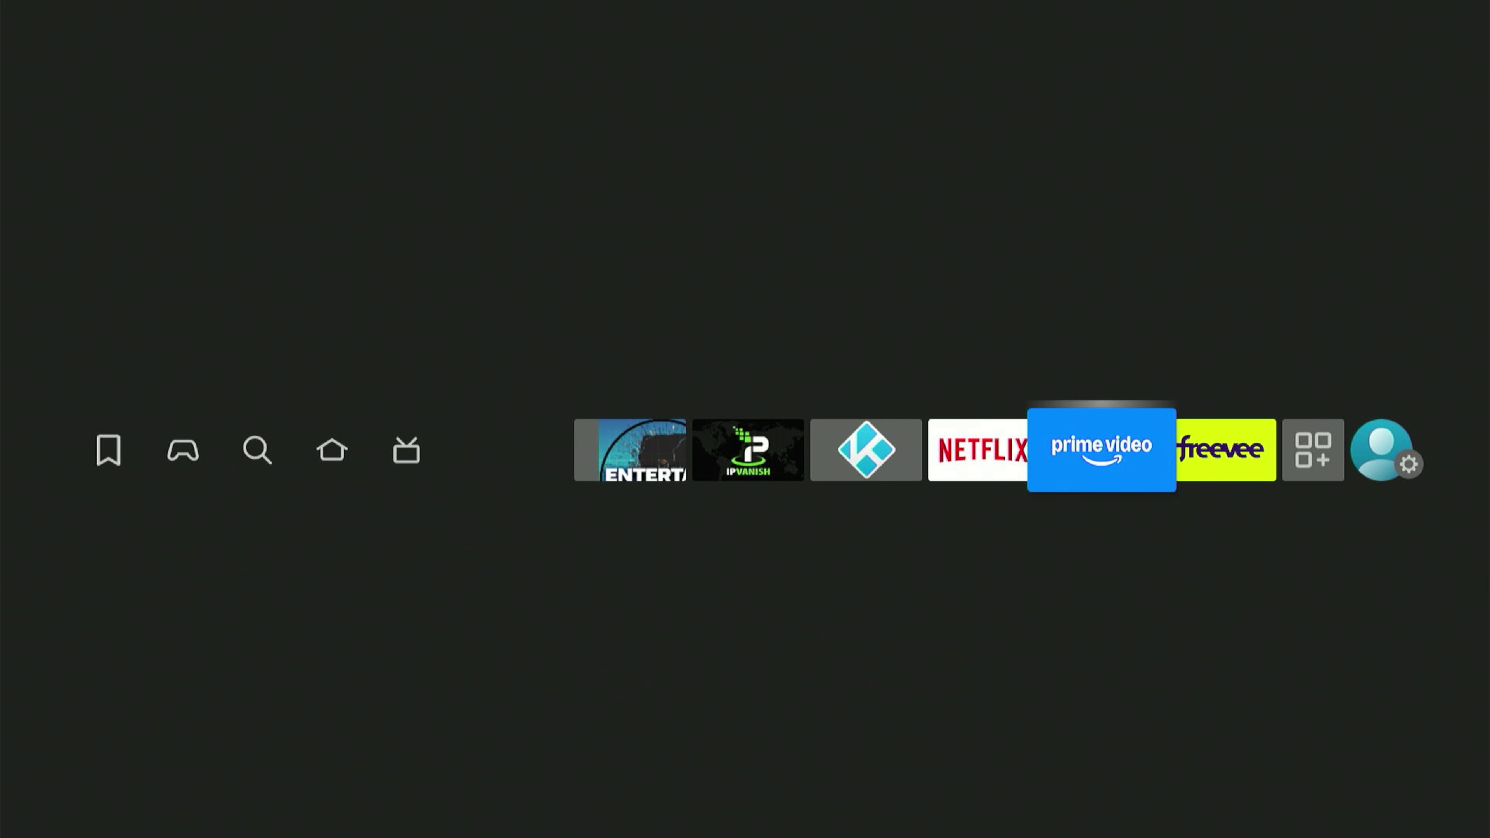
{"action": "key", "text": "Return"}
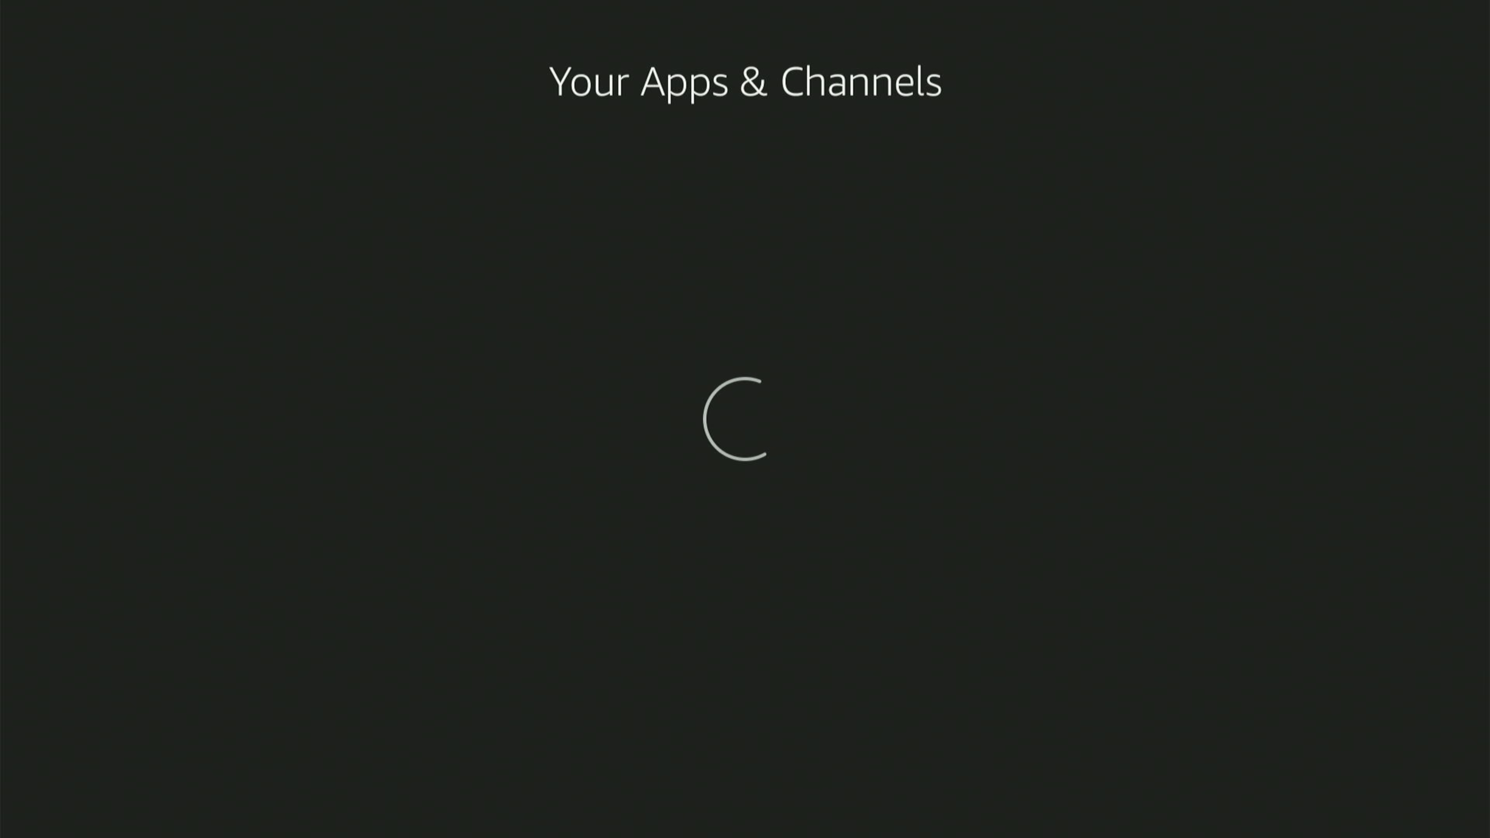
{"action": "key", "text": "Down"}
{"action": "key", "text": "Down"}
{"action": "key", "text": "Down"}
{"action": "key", "text": "Down"}
{"action": "key", "text": "Down"}
{"action": "key", "text": "Right"}
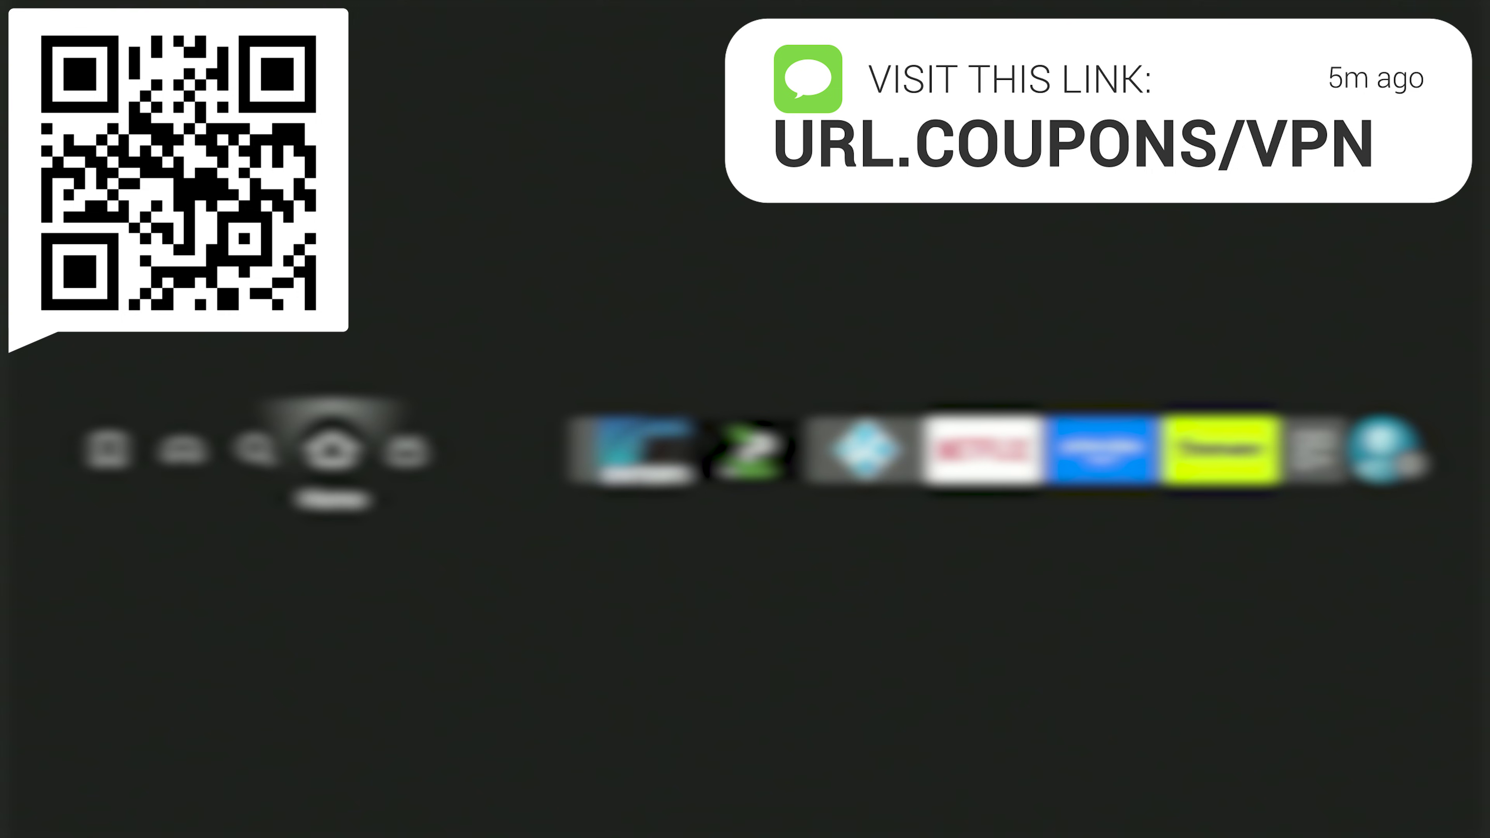
Open Your Apps & Channels from the Home screen's app row.
{"action": "key", "text": "Right"}
{"action": "key", "text": "Right"}
{"action": "key", "text": "Right"}
{"action": "key", "text": "Right"}
{"action": "key", "text": "Right"}
{"action": "key", "text": "Right"}
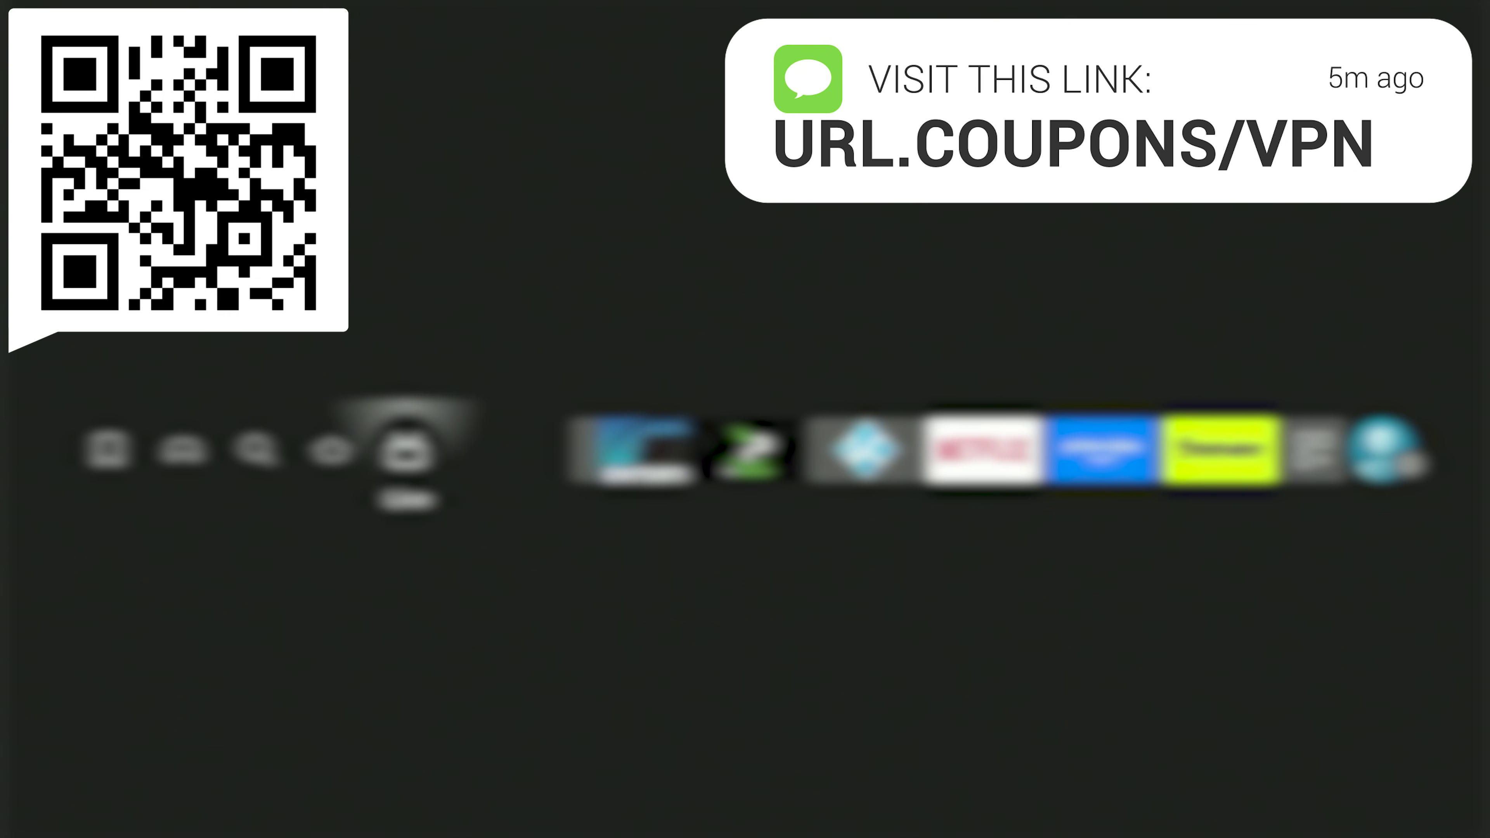
{"action": "key", "text": "Right"}
{"action": "key", "text": "Right"}
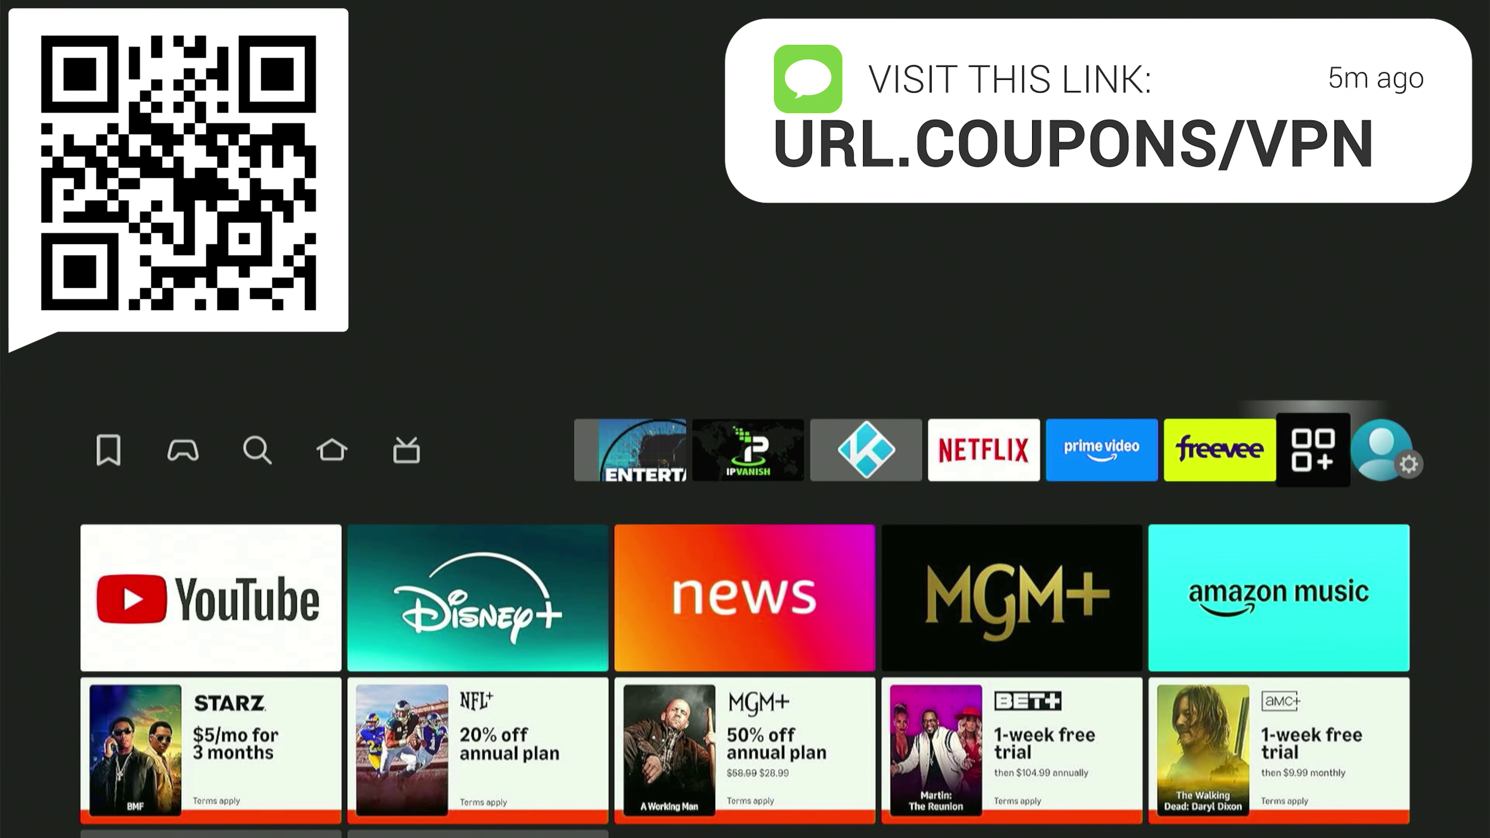
{"action": "key", "text": "Return"}
Select the Hulu app among the installed apps and review its available options without applying any.
{"action": "key", "text": "Down"}
{"action": "key", "text": "Down"}
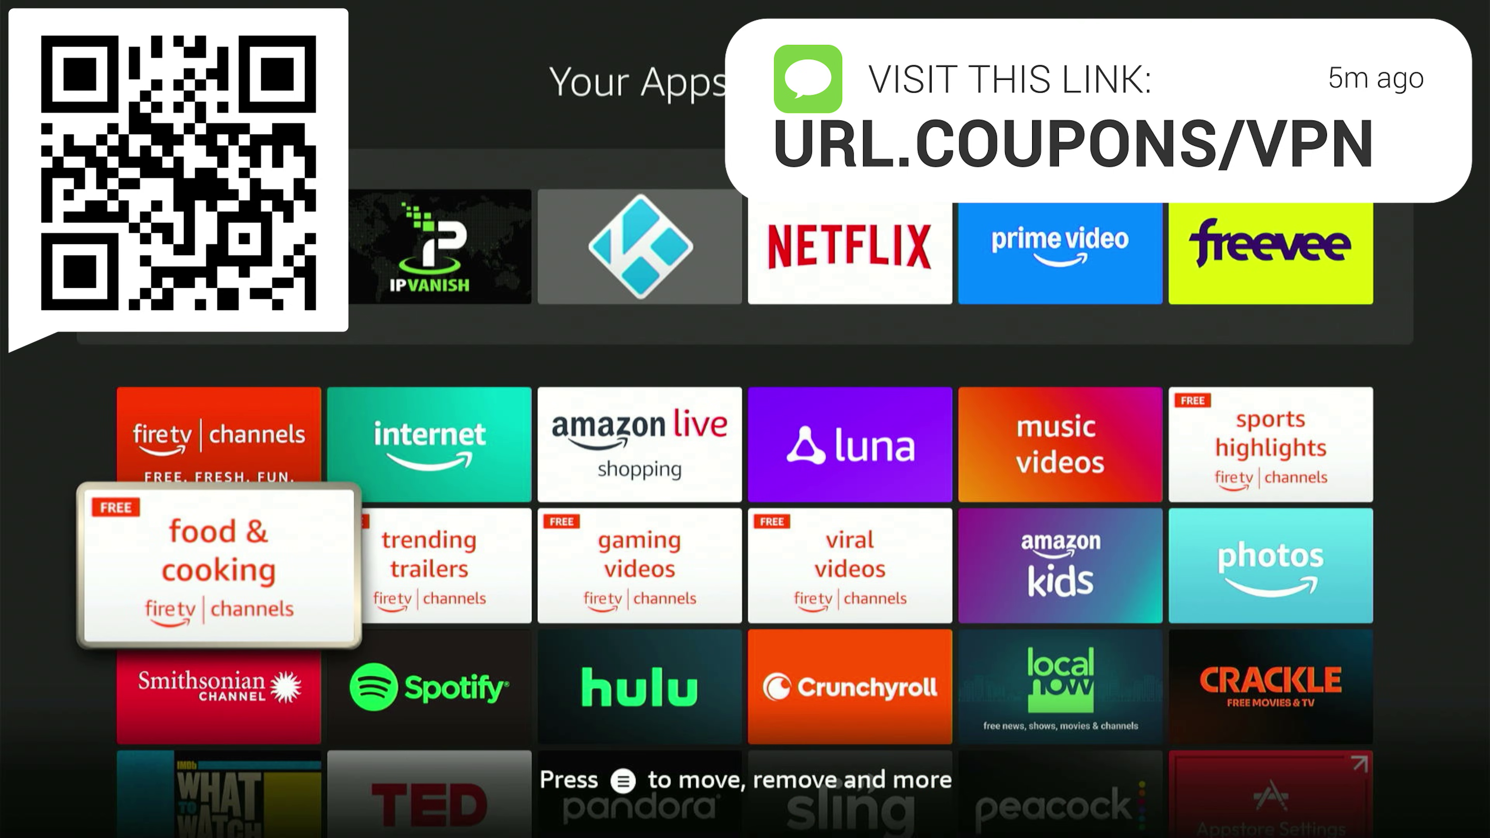
{"action": "key", "text": "Down"}
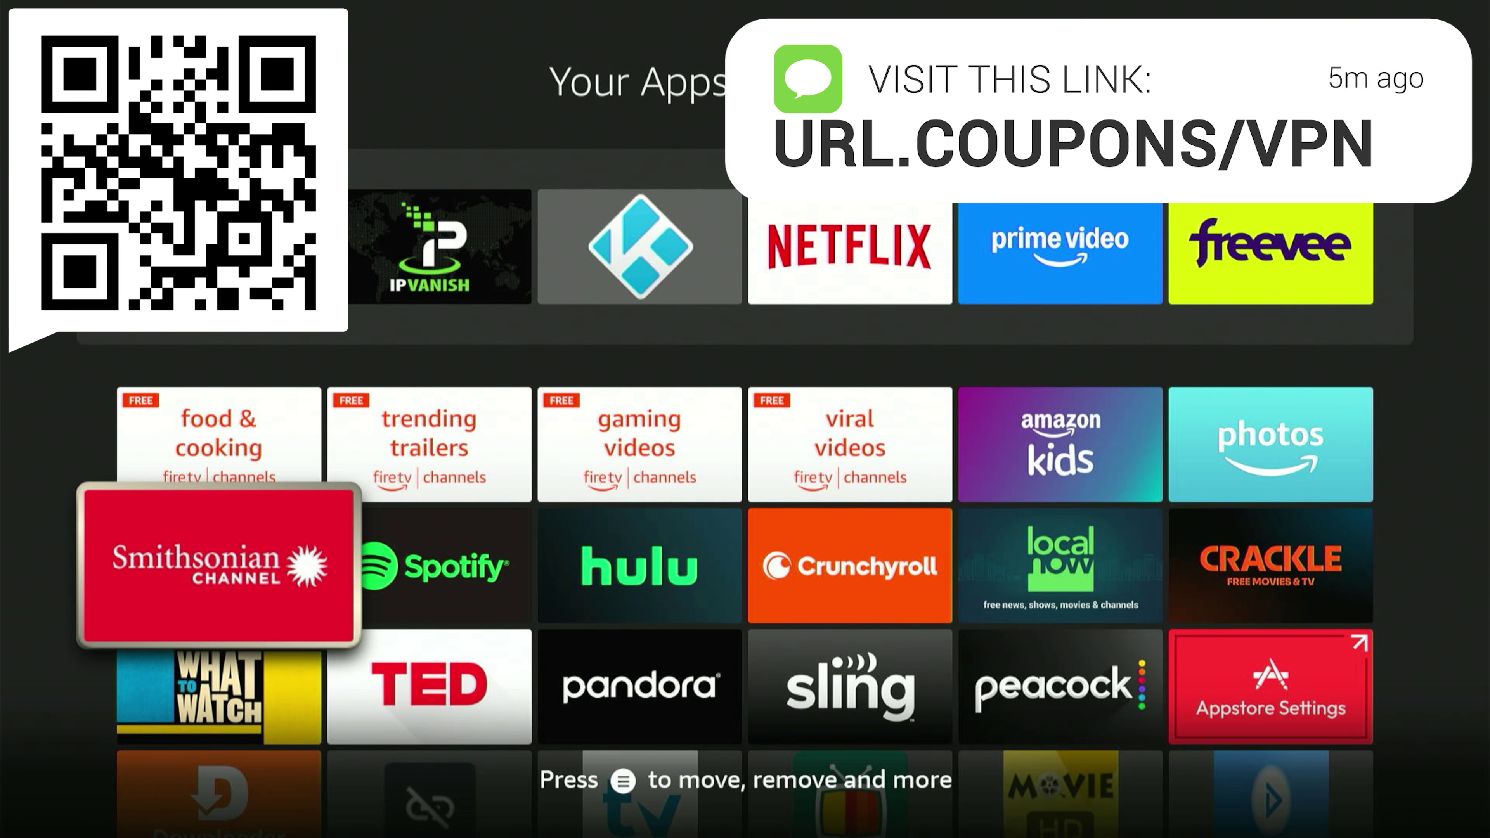
{"action": "key", "text": "Right"}
{"action": "key", "text": "Right"}
{"action": "key", "text": "Right"}
{"action": "key", "text": "Right"}
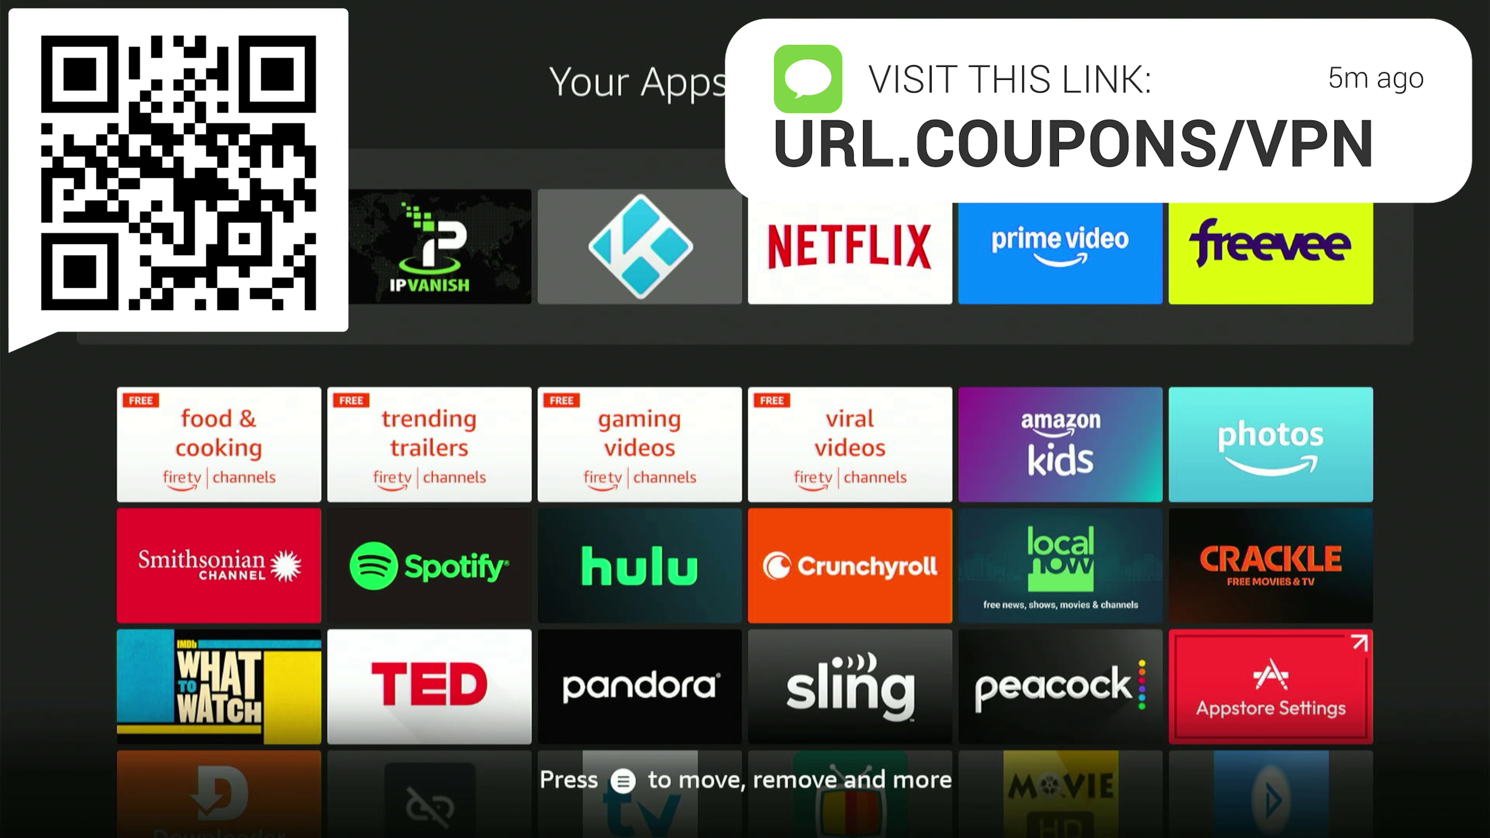
{"action": "key", "text": "Left"}
{"action": "key", "text": "Left"}
{"action": "key", "text": "Left"}
{"action": "key", "text": "Left"}
{"action": "key", "text": "Right"}
{"action": "key", "text": "Right"}
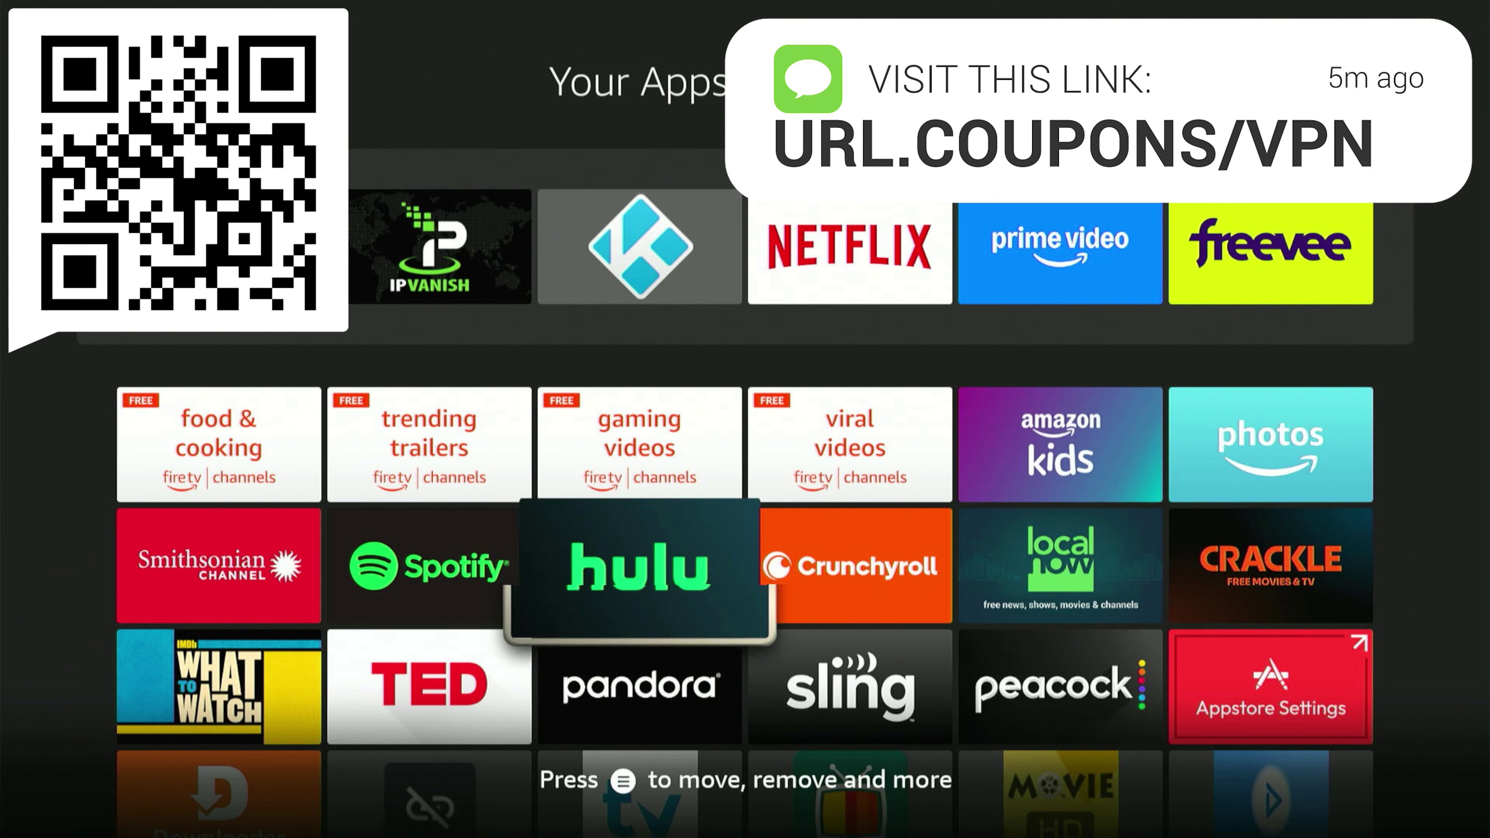
{"action": "key", "text": "Menu"}
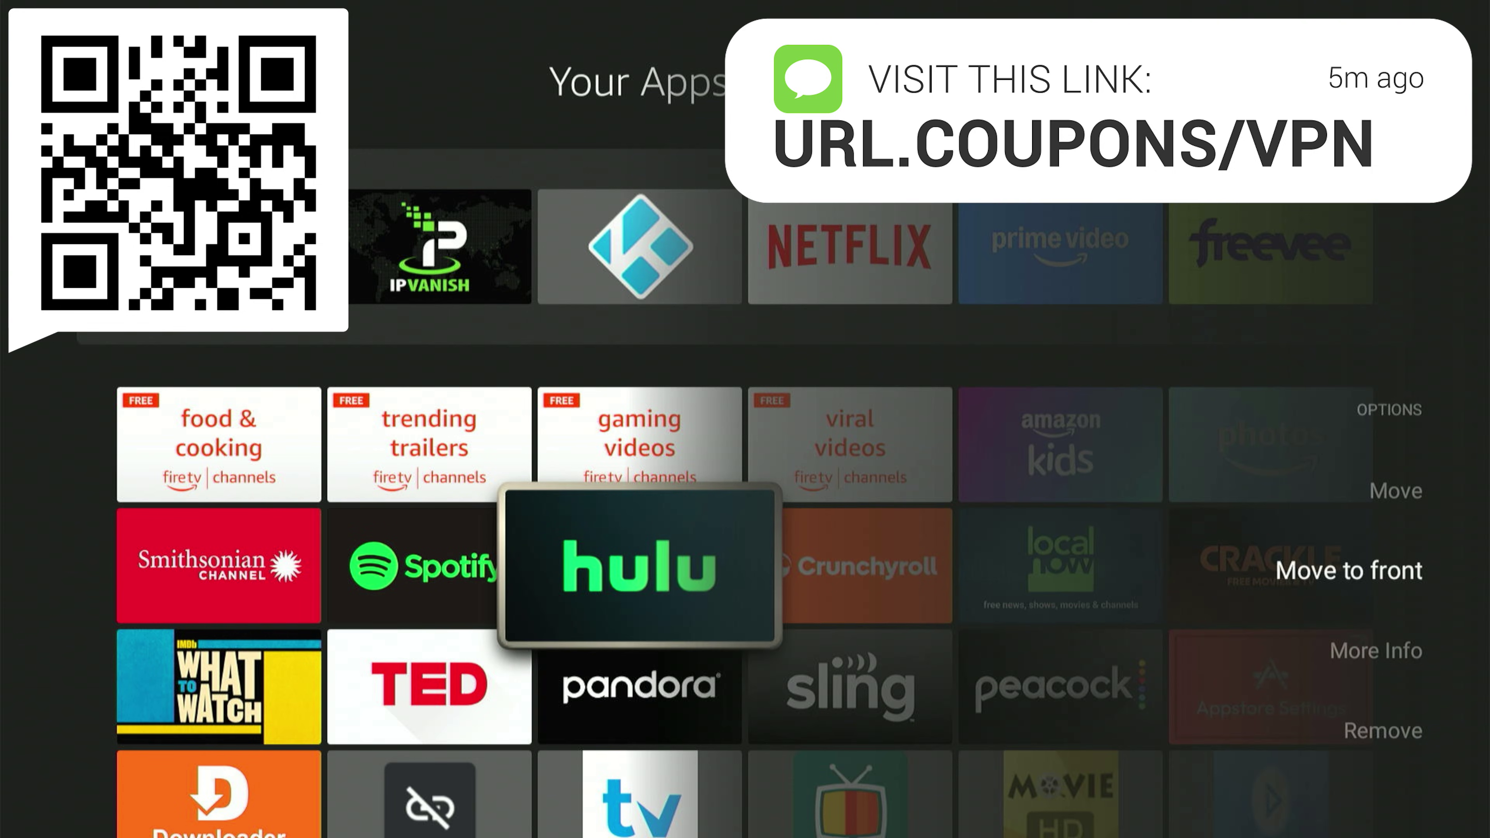
{"action": "key", "text": "Up"}
{"action": "key", "text": "Down"}
{"action": "key", "text": "Escape"}
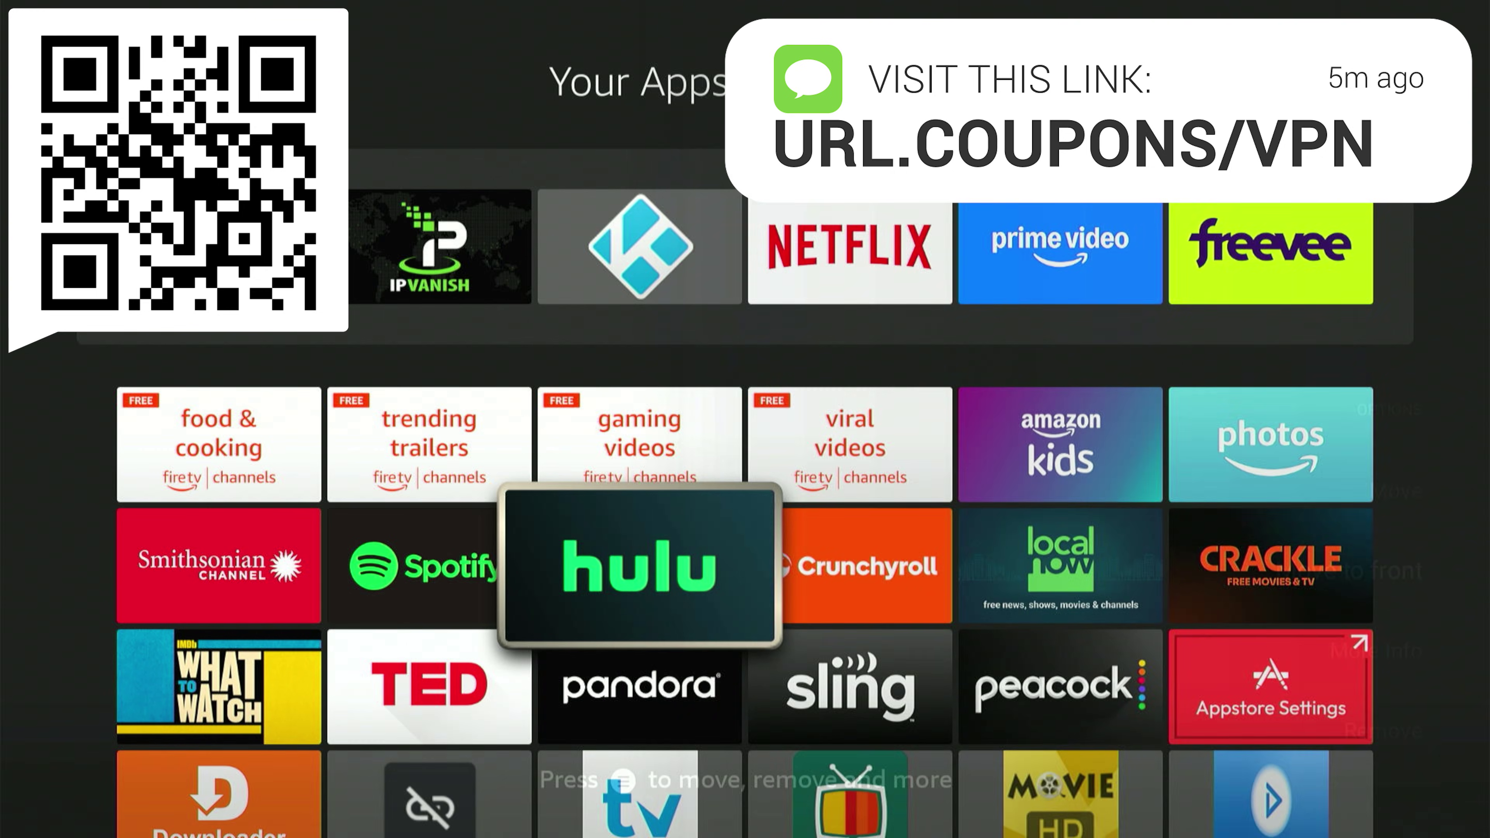
Move the Hulu app to the front of the app list.
{"action": "key", "text": "Menu"}
{"action": "key", "text": "Down"}
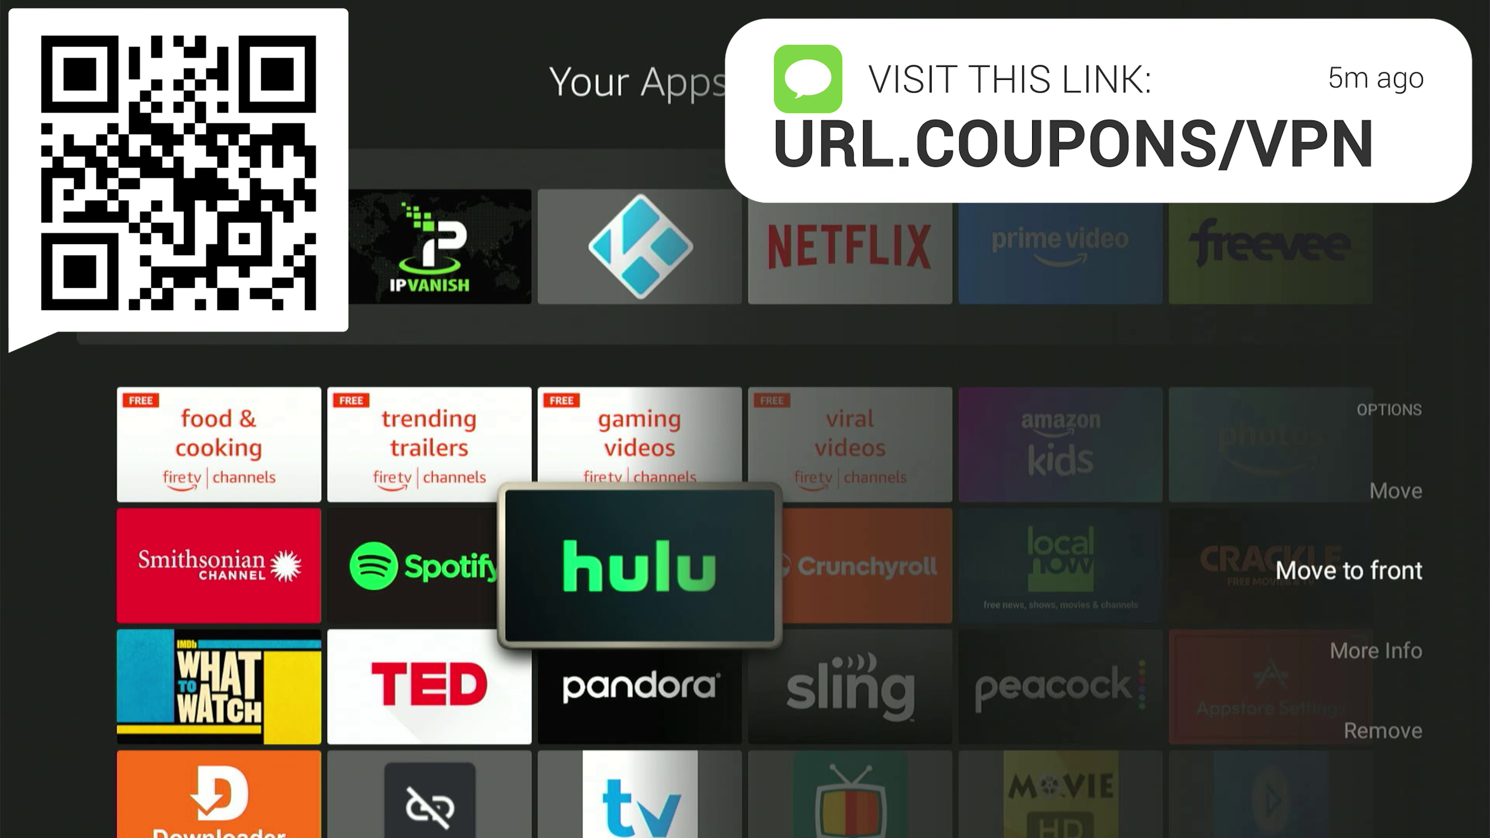
{"action": "key", "text": "Up"}
{"action": "key", "text": "Down"}
{"action": "key", "text": "Down"}
{"action": "key", "text": "Down"}
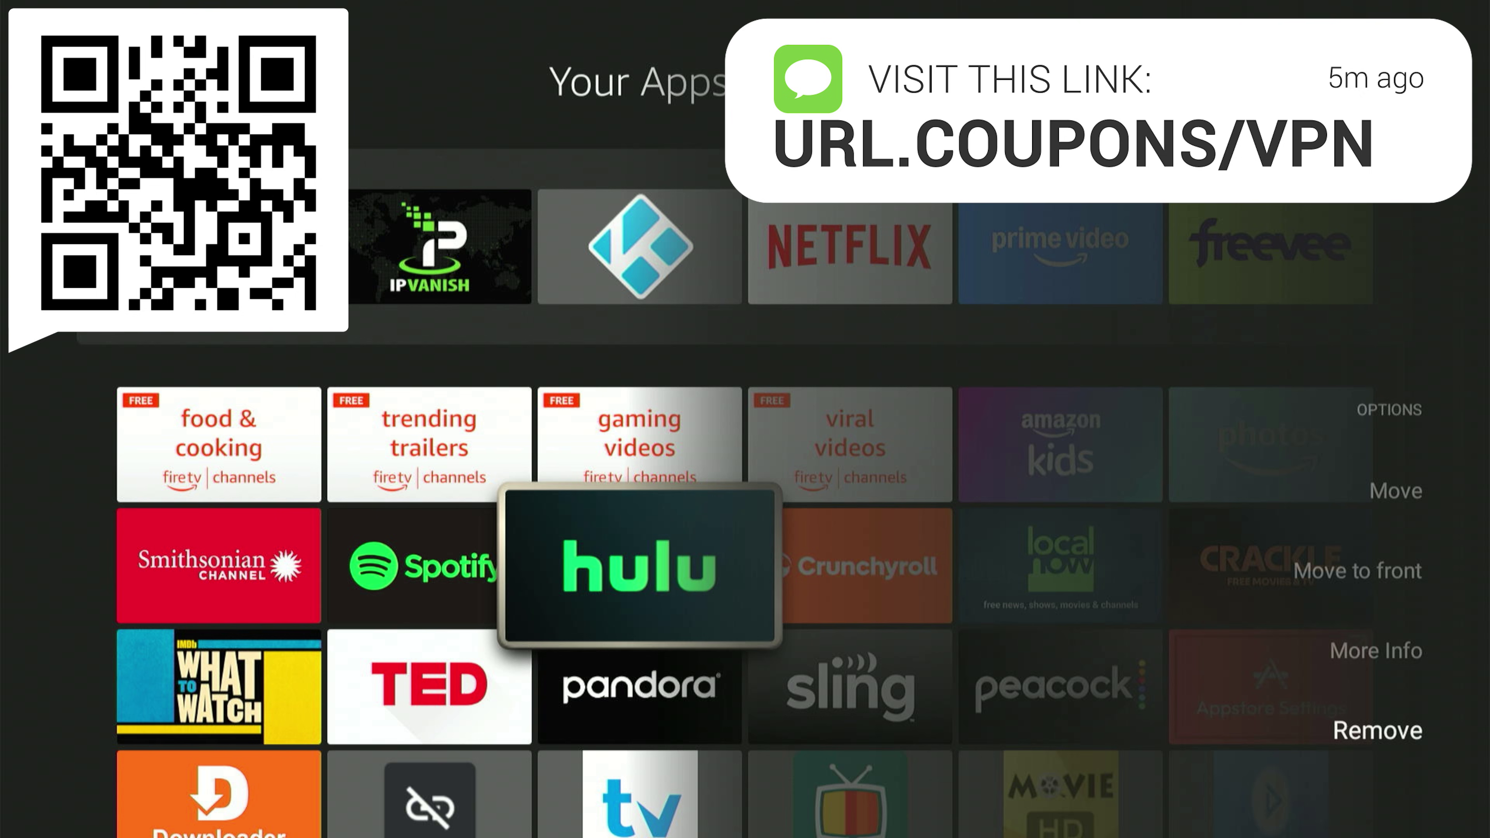
{"action": "key", "text": "Up"}
{"action": "key", "text": "Up"}
{"action": "key", "text": "Return"}
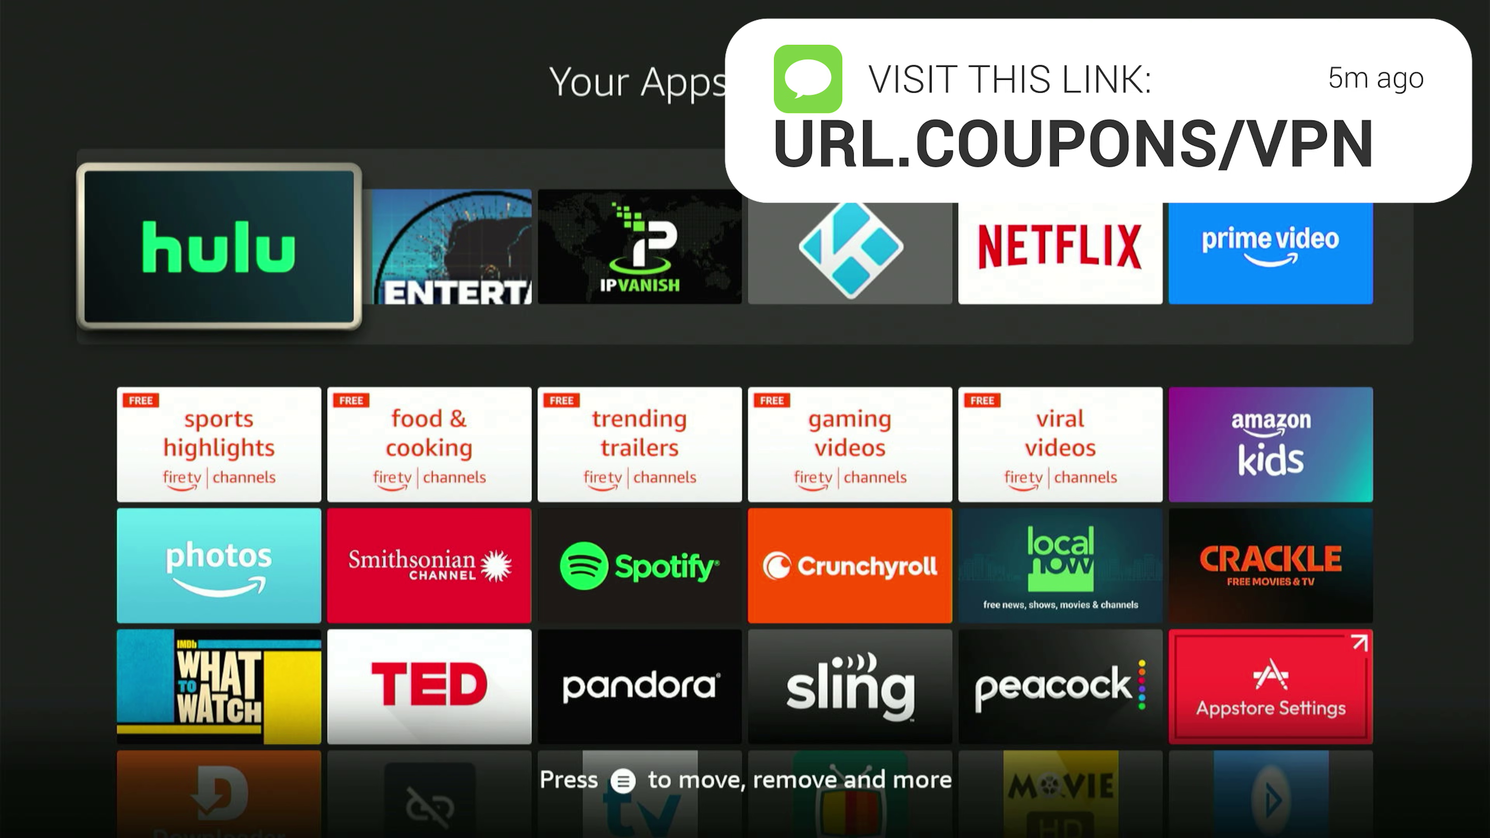
Return to the Home screen and check the Hulu app's place in the app row.
{"action": "key", "text": "Escape"}
{"action": "key", "text": "Right"}
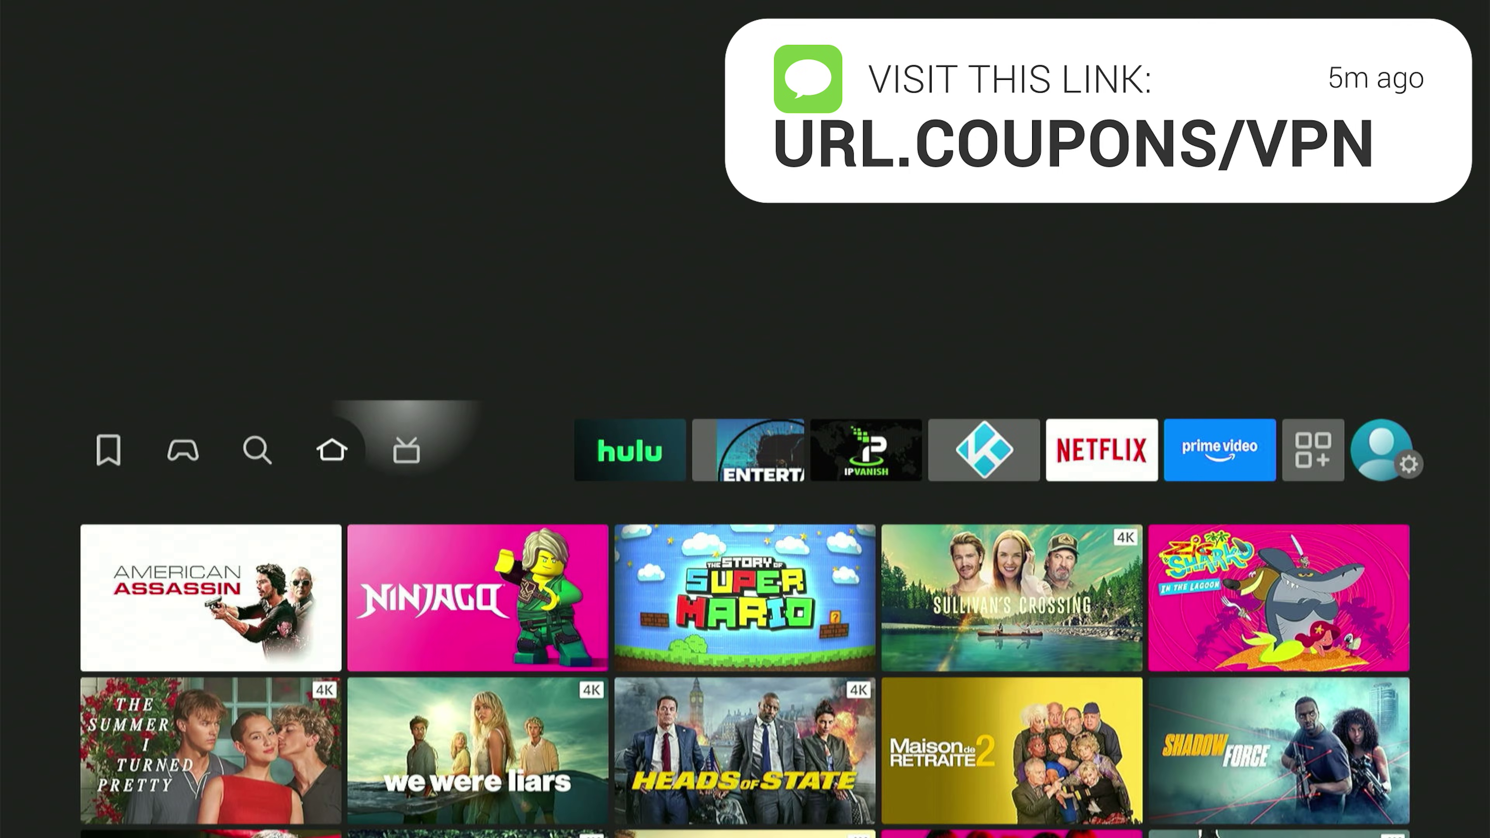
{"action": "key", "text": "Right"}
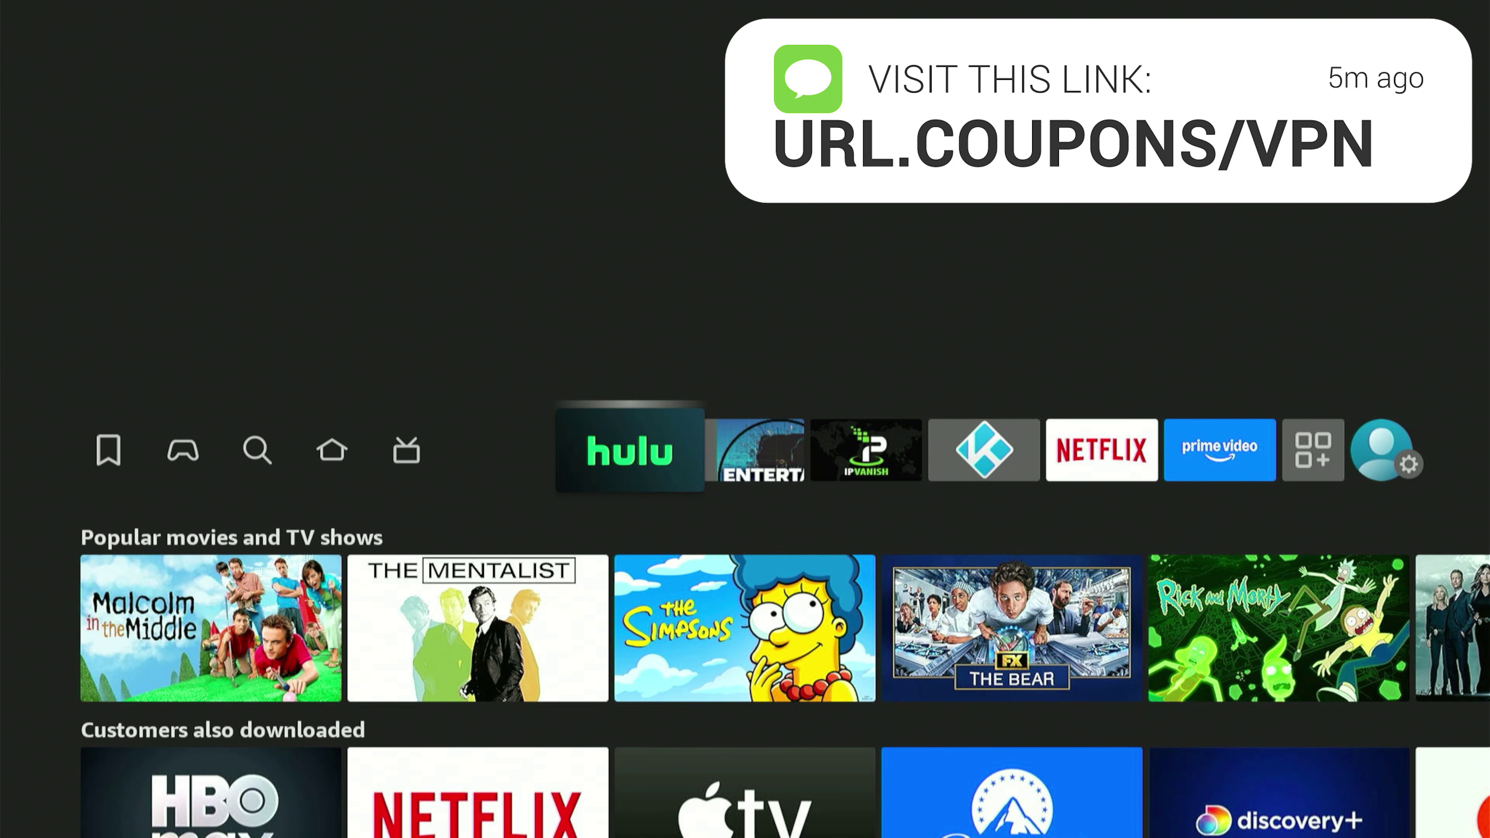
{"action": "key", "text": "Right"}
{"action": "key", "text": "Right"}
{"action": "key", "text": "Right"}
{"action": "key", "text": "Right"}
{"action": "key", "text": "Right"}
{"action": "key", "text": "Right"}
{"action": "key", "text": "Right"}
{"action": "key", "text": "Right"}
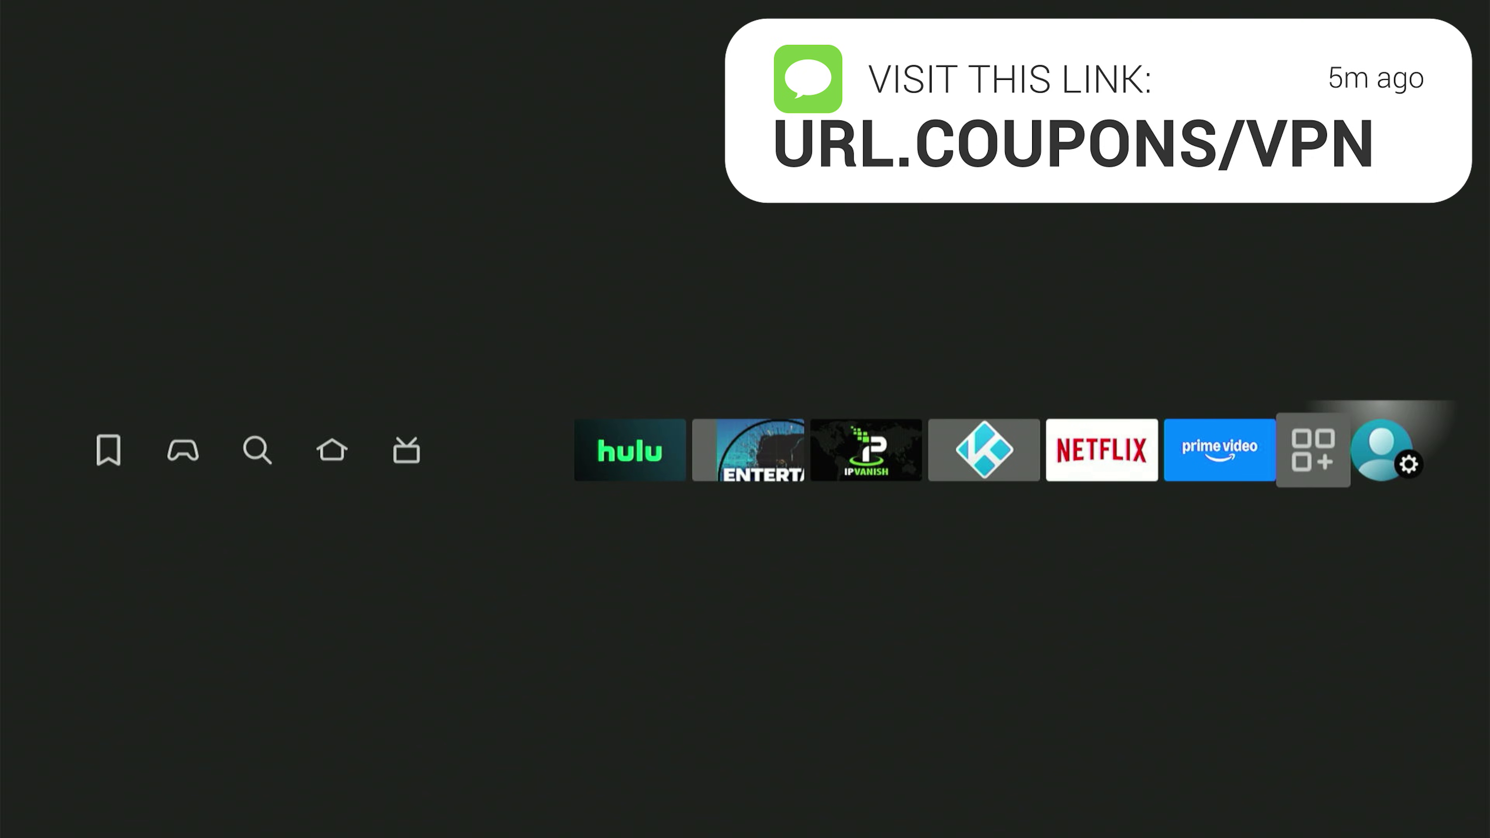
{"action": "key", "text": "Right"}
{"action": "key", "text": "Right"}
{"action": "key", "text": "Right"}
{"action": "key", "text": "Right"}
{"action": "key", "text": "Right"}
{"action": "key", "text": "Right"}
{"action": "key", "text": "Right"}
{"action": "key", "text": "Right"}
{"action": "key", "text": "Right"}
{"action": "key", "text": "Right"}
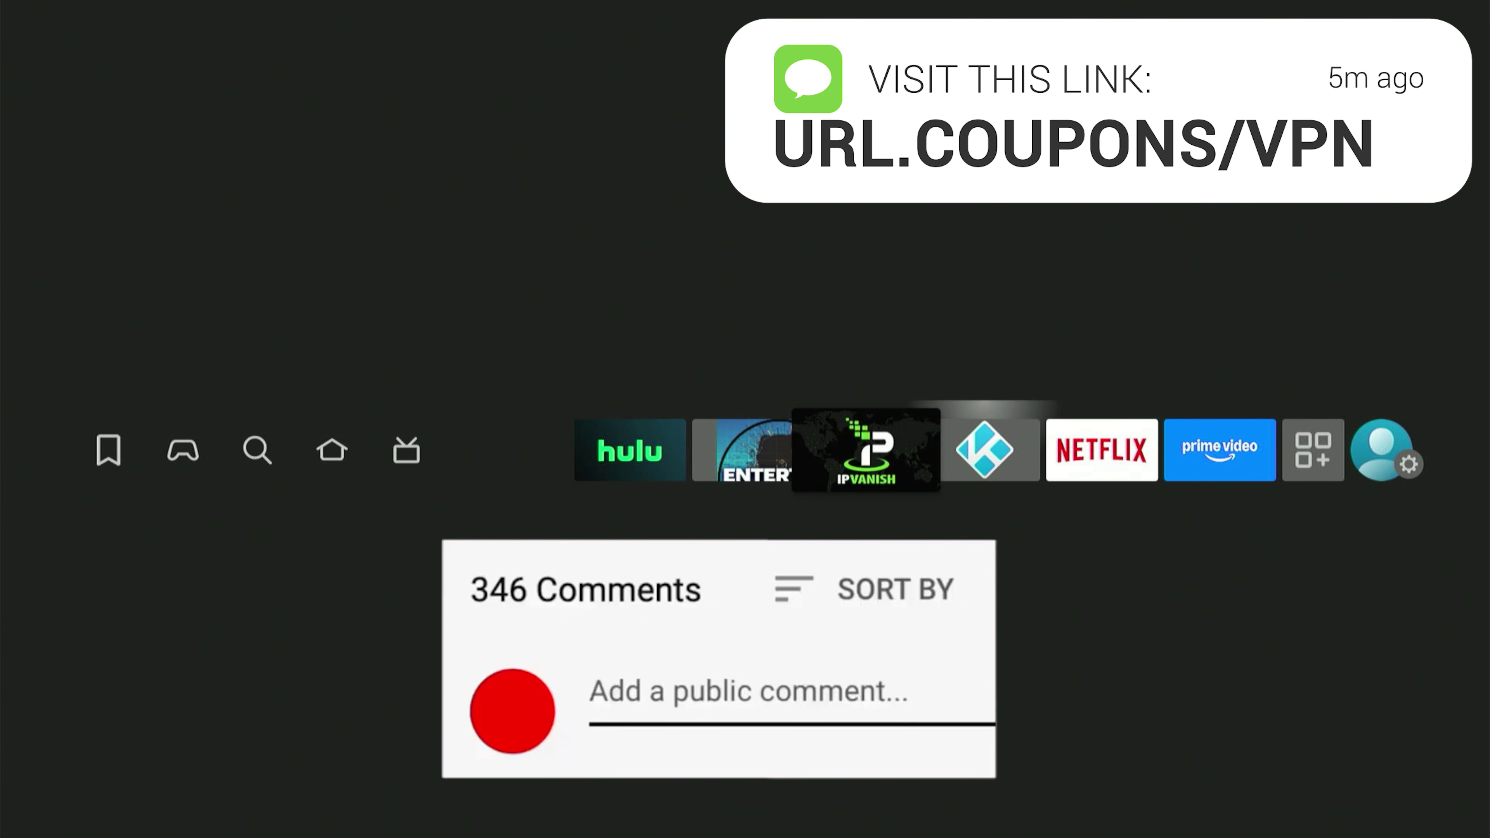
{"action": "key", "text": "Right"}
{"action": "key", "text": "Right"}
{"action": "key", "text": "Right"}
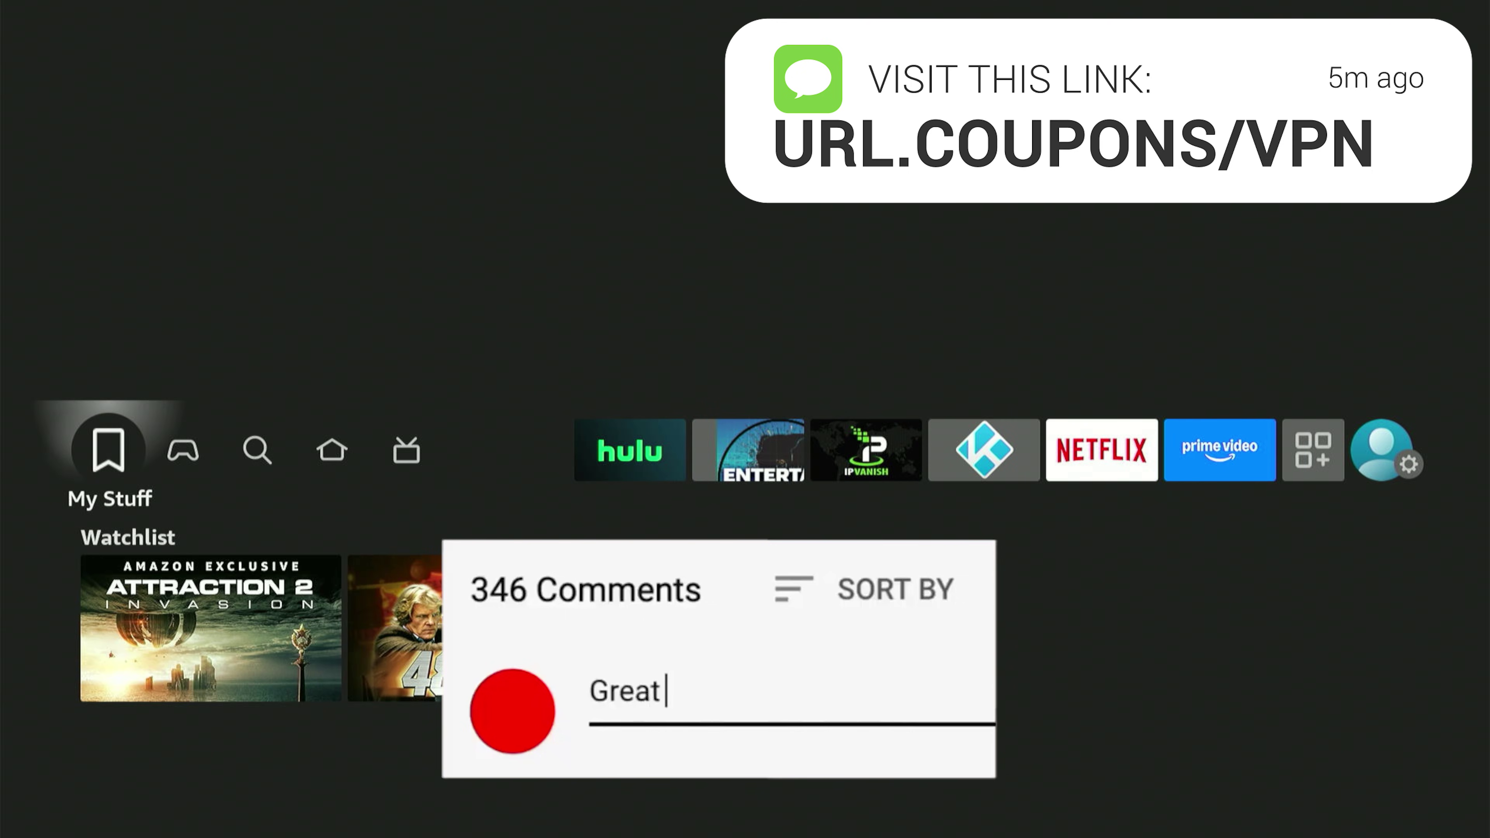